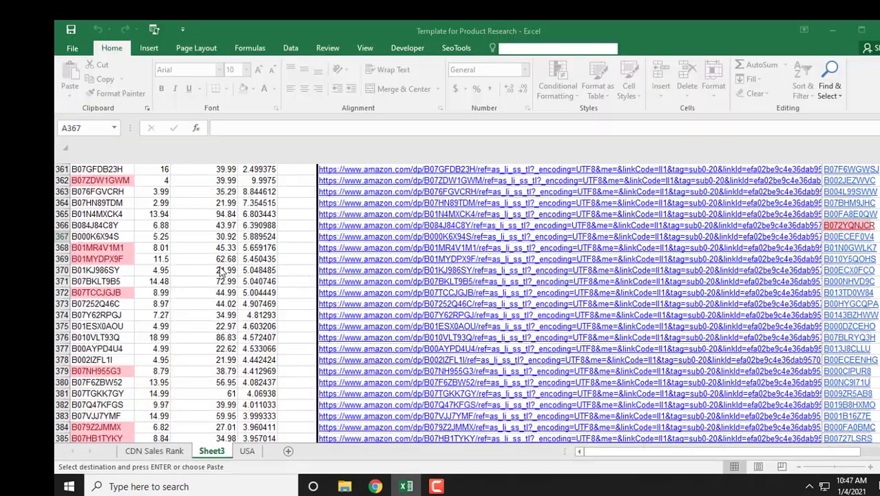
Step: Copy the ASIN B01KJ986SY from cell A370 of Sheet3
{"action": "left_click", "coordinate": [112, 271]}
{"action": "key", "text": "ctrl+c"}
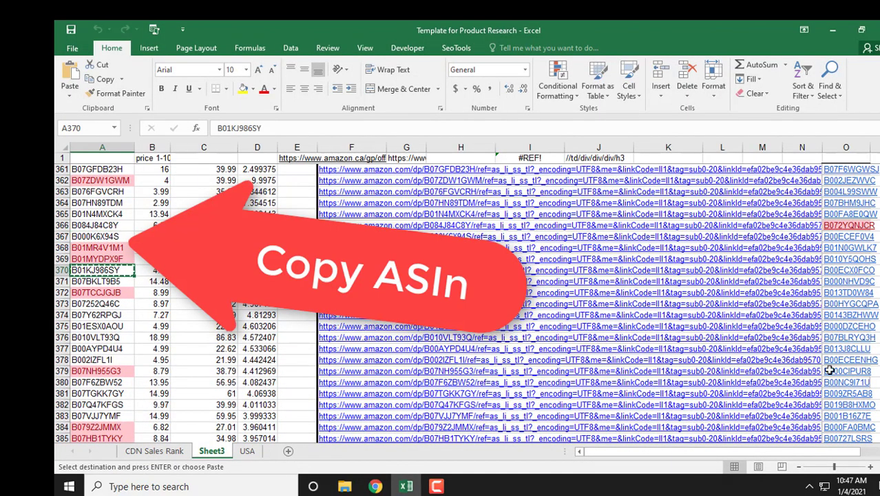
{"action": "scroll", "coordinate": [282, 259], "scroll_direction": "down", "scroll_amount": 3}
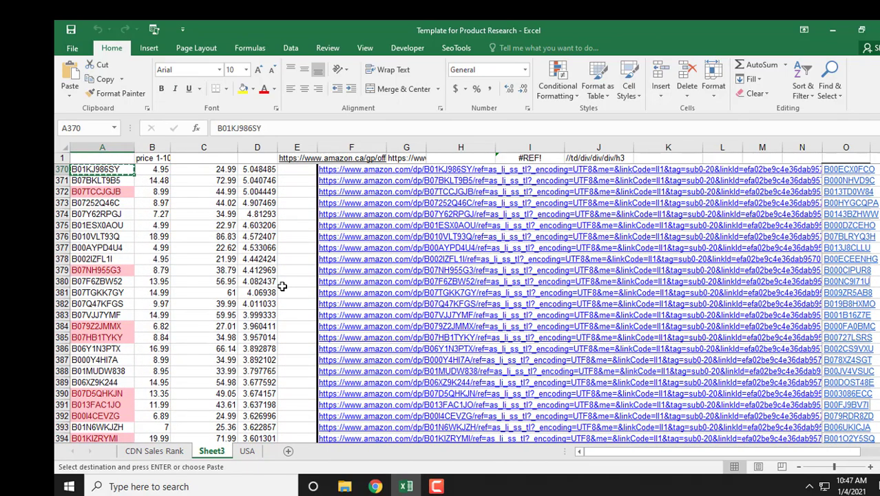
Step: Switch to Chrome and open the Amazon.ca offer listing for B01KJ986SY by replacing the ASIN in the page address
{"action": "key", "text": "alt+Tab"}
{"action": "left_click", "coordinate": [277, 53]}
{"action": "double_click", "coordinate": [278, 53]}
{"action": "key", "text": "ctrl+v"}
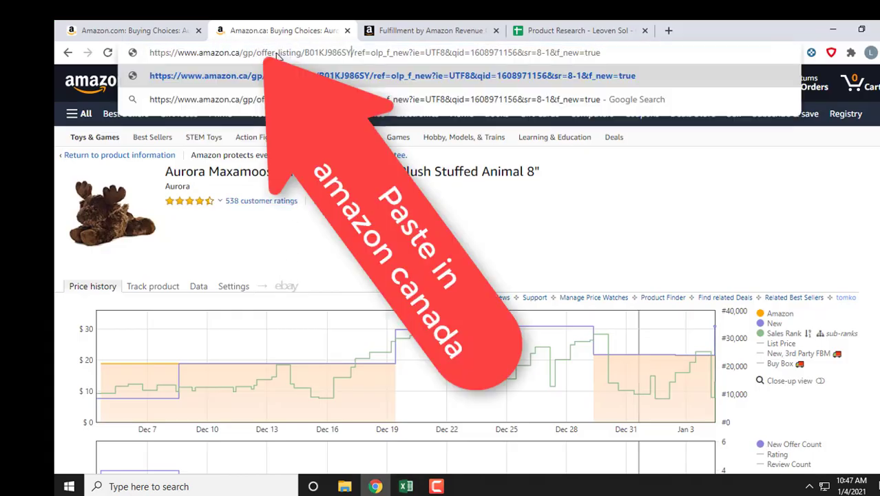
{"action": "key", "text": "Return"}
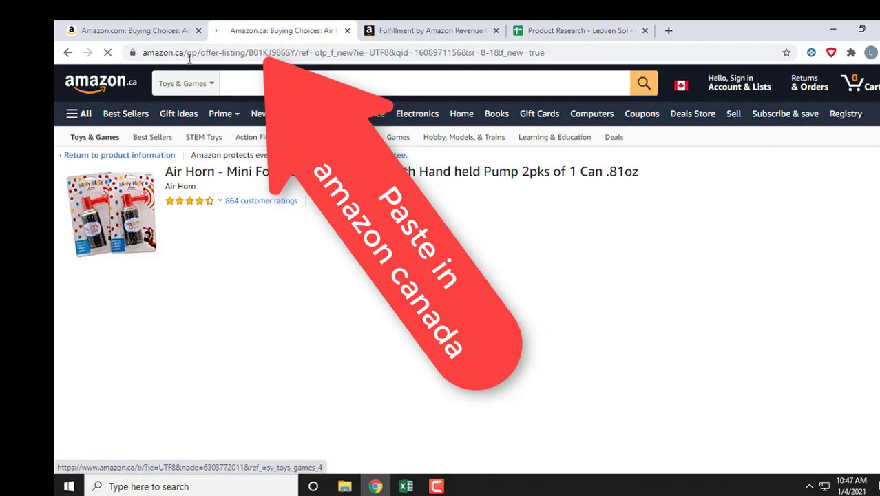
Step: Open the Amazon.com offer listing for B01KJ986SY by replacing the ASIN in the page address
{"action": "left_click", "coordinate": [137, 30]}
{"action": "left_click", "coordinate": [289, 53]}
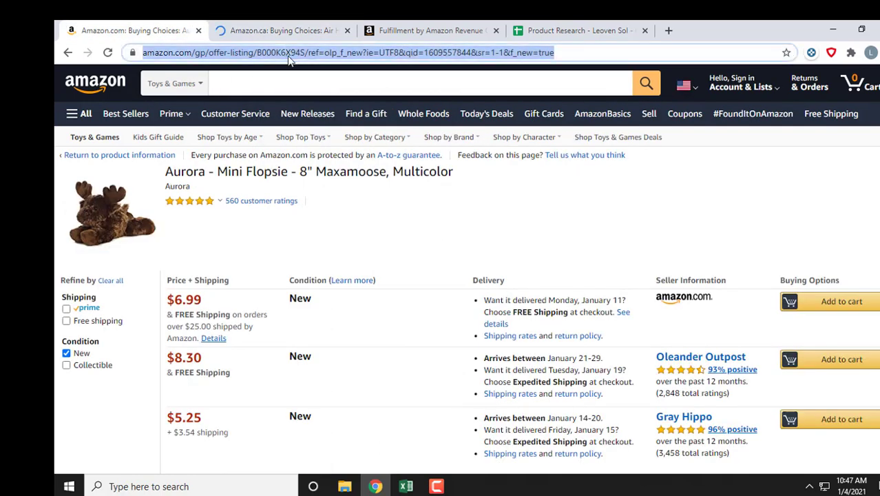
{"action": "double_click", "coordinate": [288, 53]}
{"action": "key", "text": "ctrl+v"}
{"action": "key", "text": "Return"}
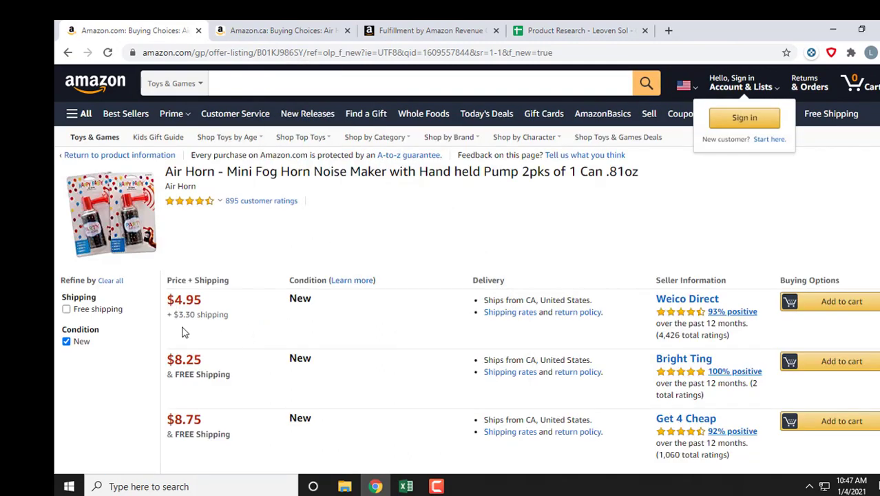
Step: Set the Amazon.ca Keepa chart to the Month range, examine the sales rank drops, and compare the offers with Amazon.com
{"action": "left_click", "coordinate": [239, 24]}
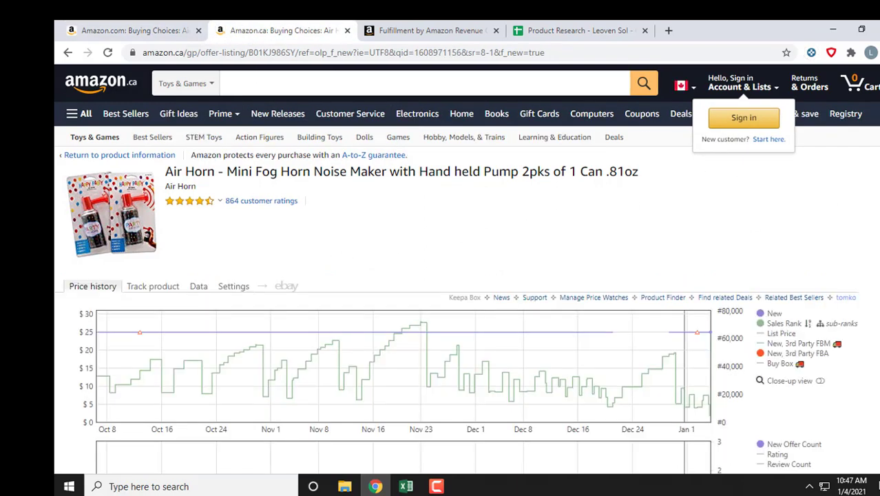
{"action": "scroll", "coordinate": [792, 310], "scroll_direction": "down", "scroll_amount": 3}
{"action": "left_click", "coordinate": [807, 338]}
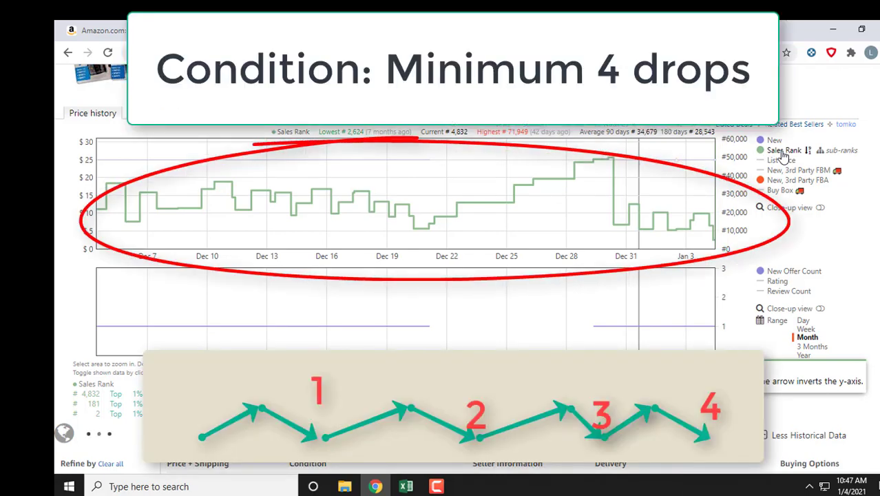
{"action": "scroll", "coordinate": [783, 157], "scroll_direction": "down", "scroll_amount": 2}
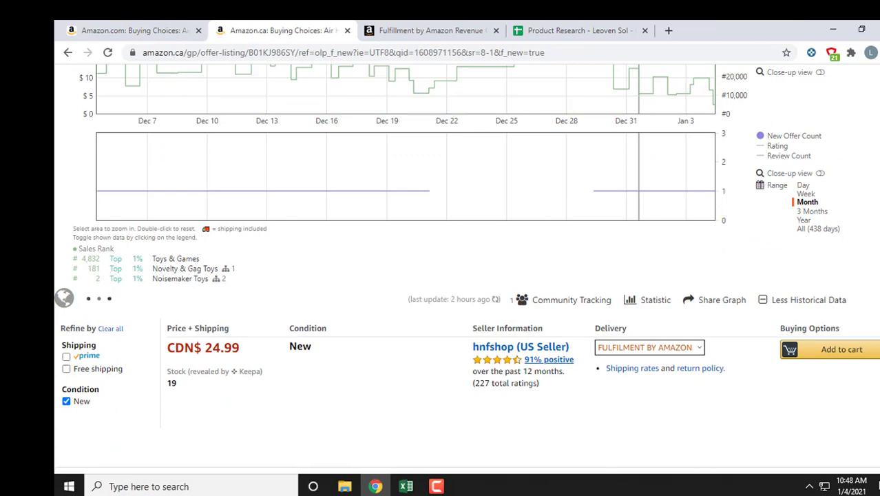
{"action": "scroll", "coordinate": [467, 268], "scroll_direction": "up", "scroll_amount": 3}
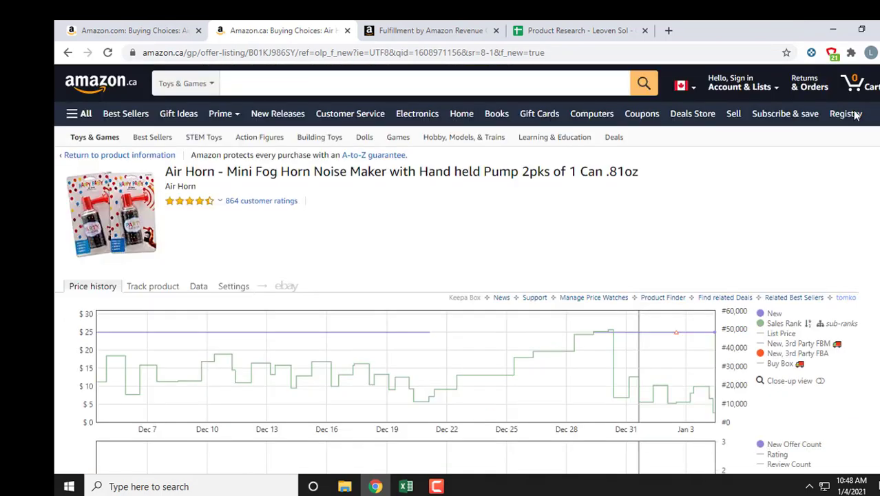
{"action": "left_click", "coordinate": [138, 28]}
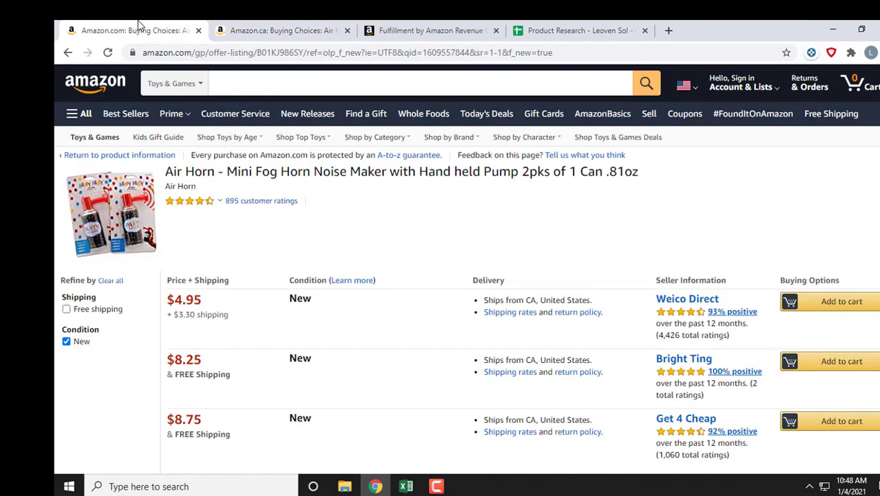
{"action": "left_click", "coordinate": [313, 33]}
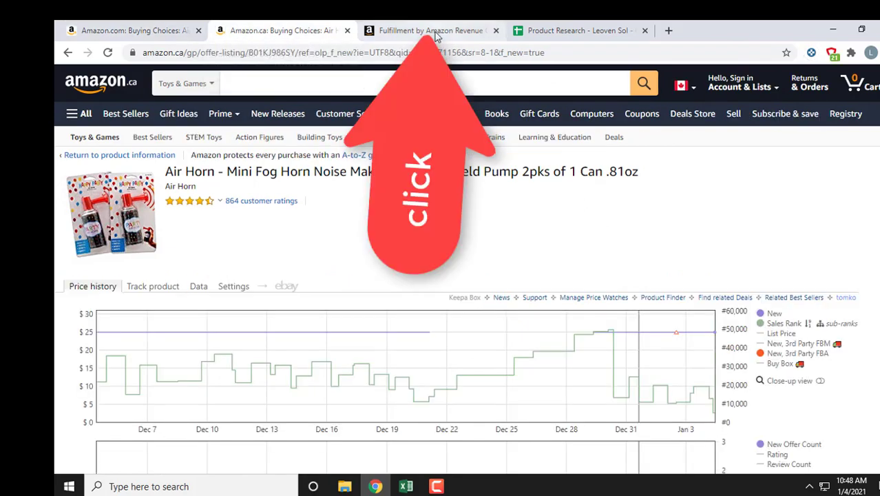
Step: Look up ASIN B01KJ986SY as a new product in the Fulfilment by Amazon Revenue Calculator
{"action": "left_click", "coordinate": [427, 30]}
{"action": "scroll", "coordinate": [518, 213], "scroll_direction": "up", "scroll_amount": 1}
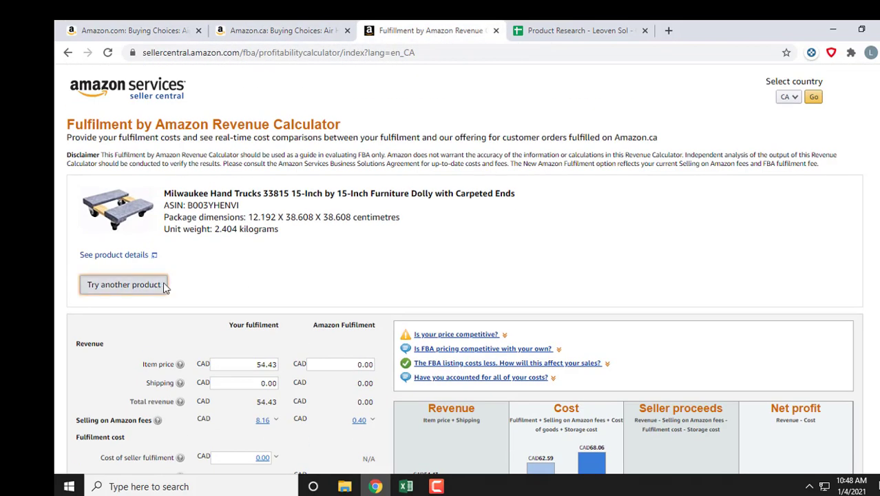
{"action": "left_click", "coordinate": [166, 284]}
{"action": "double_click", "coordinate": [137, 205]}
{"action": "type", "text": "B01KJ986SY"}
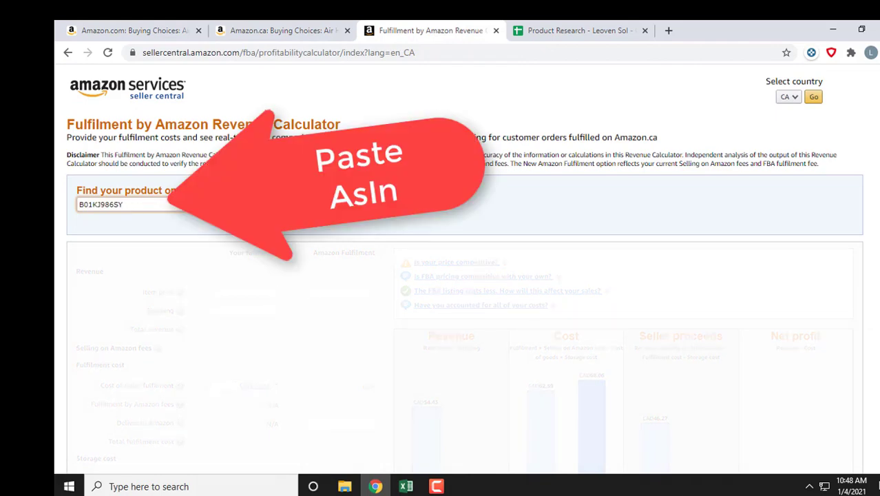
{"action": "left_click", "coordinate": [339, 205]}
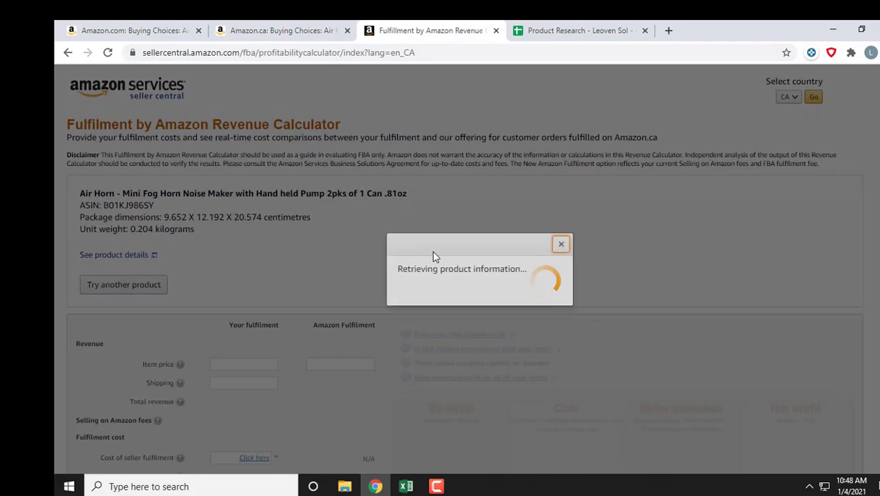
{"action": "scroll", "coordinate": [831, 216], "scroll_direction": "down", "scroll_amount": 1}
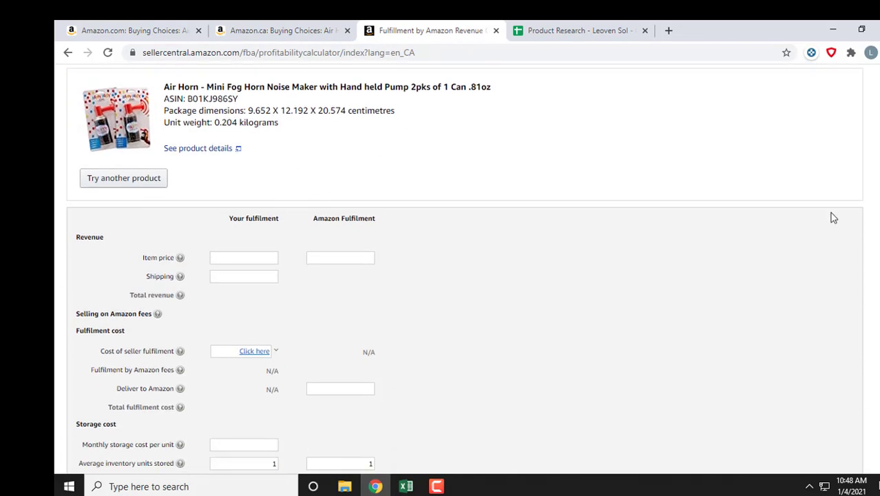
Step: Copy the 24.99 offer price from the Amazon.ca listing into the calculator as the item price for Your fulfilment
{"action": "left_click", "coordinate": [282, 30]}
{"action": "scroll", "coordinate": [440, 276], "scroll_direction": "down", "scroll_amount": 2}
{"action": "scroll", "coordinate": [230, 325], "scroll_direction": "down", "scroll_amount": 3}
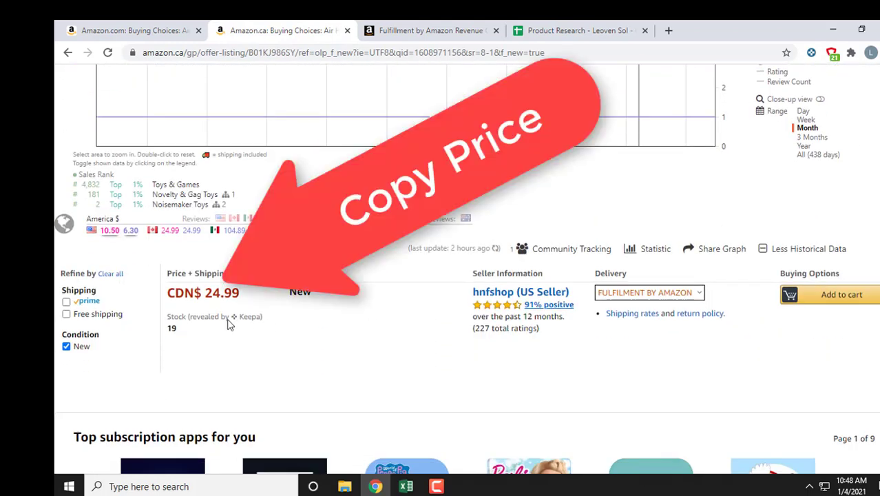
{"action": "double_click", "coordinate": [226, 292]}
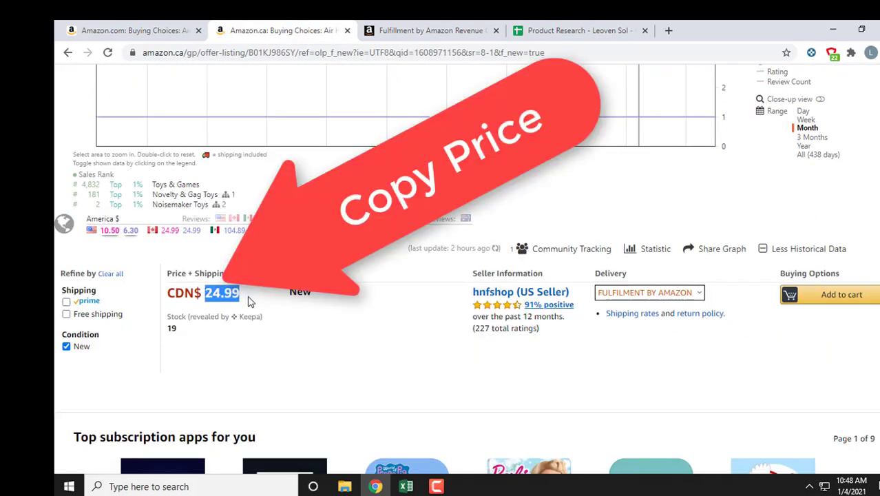
{"action": "left_click", "coordinate": [406, 28]}
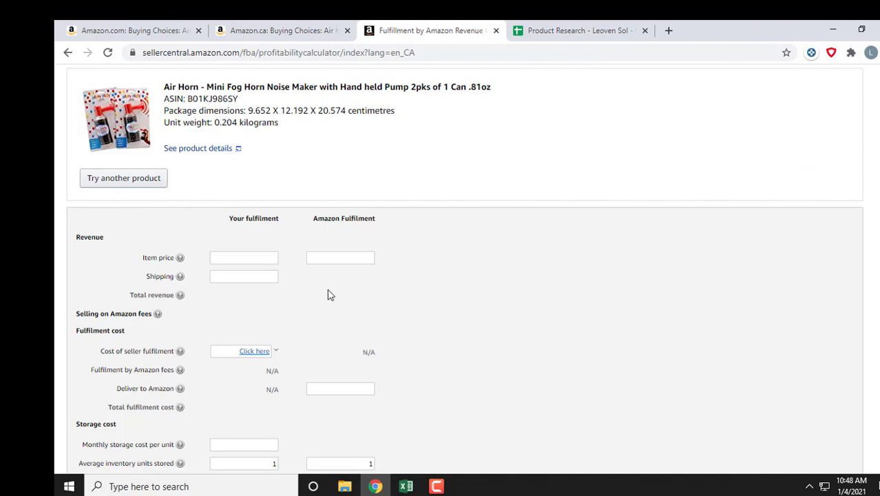
{"action": "left_click", "coordinate": [228, 257]}
{"action": "type", "text": "24.99"}
{"action": "scroll", "coordinate": [793, 233], "scroll_direction": "down", "scroll_amount": 3}
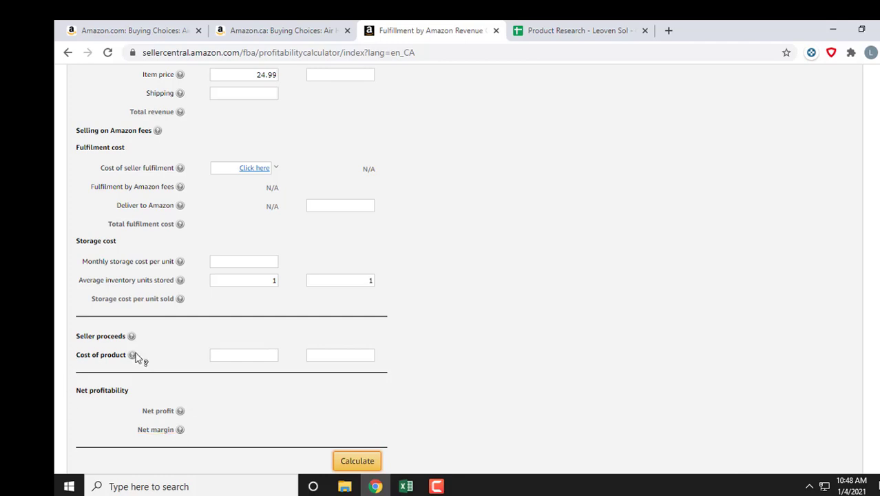
Step: Set the cost of product to 24.99, calculate the fees, and switch to the Product Research spreadsheet
{"action": "left_click", "coordinate": [133, 354]}
{"action": "left_click", "coordinate": [238, 354]}
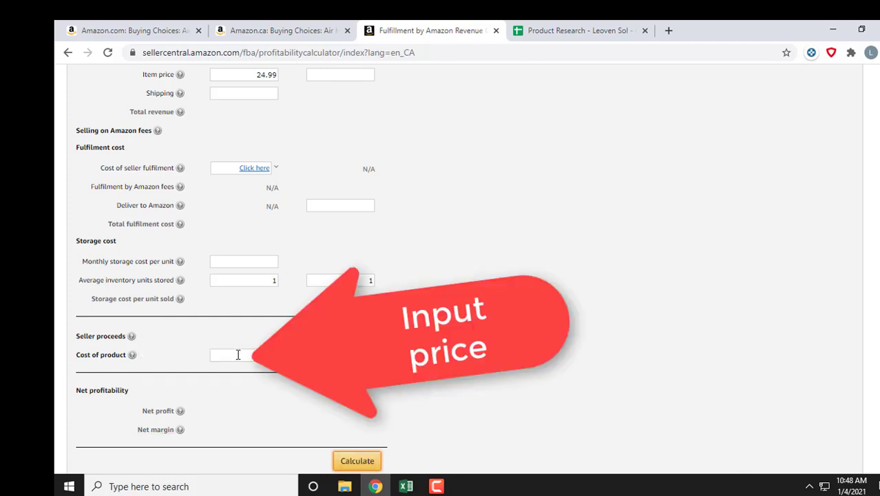
{"action": "type", "text": "24.99"}
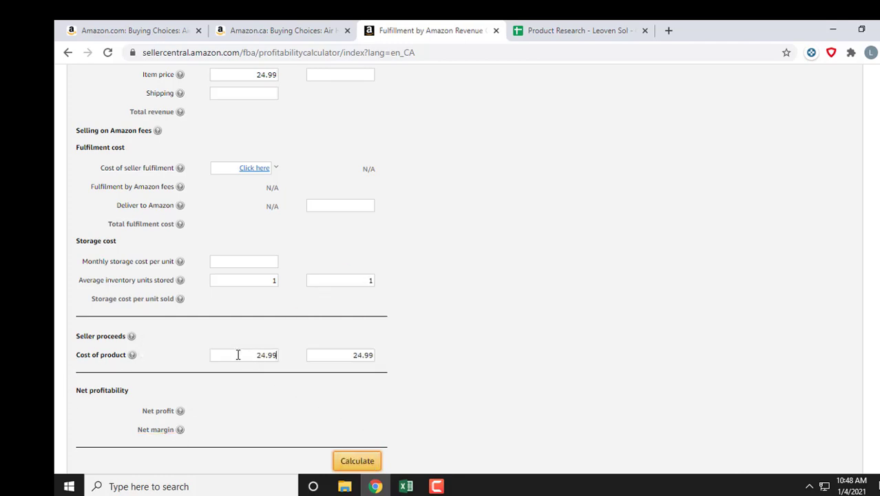
{"action": "left_click", "coordinate": [357, 463]}
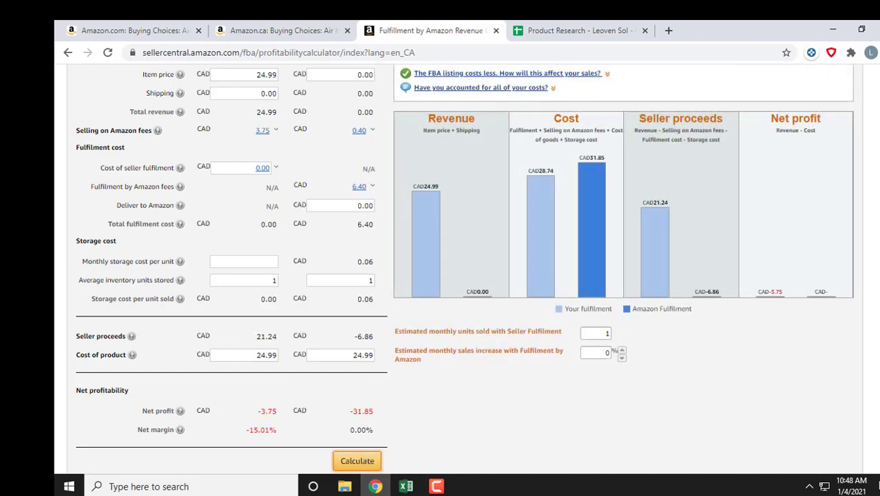
{"action": "scroll", "coordinate": [356, 413], "scroll_direction": "up", "scroll_amount": 2}
{"action": "scroll", "coordinate": [464, 261], "scroll_direction": "down", "scroll_amount": 2}
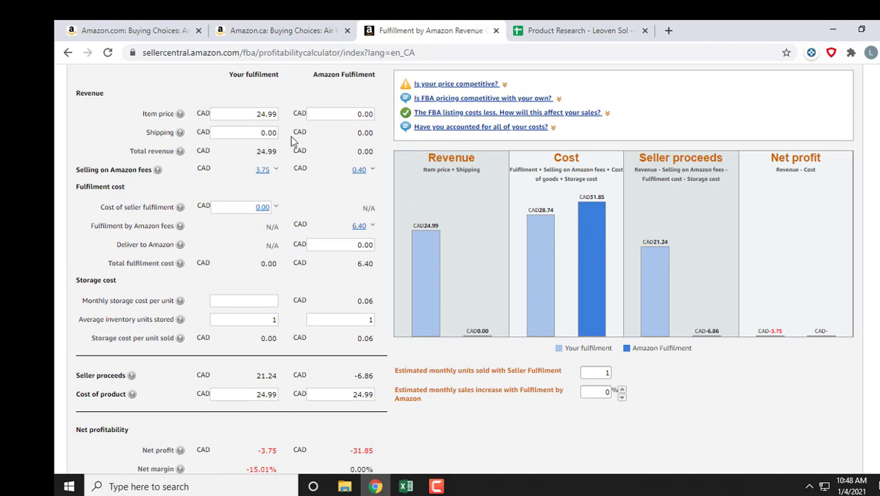
{"action": "left_click", "coordinate": [576, 30]}
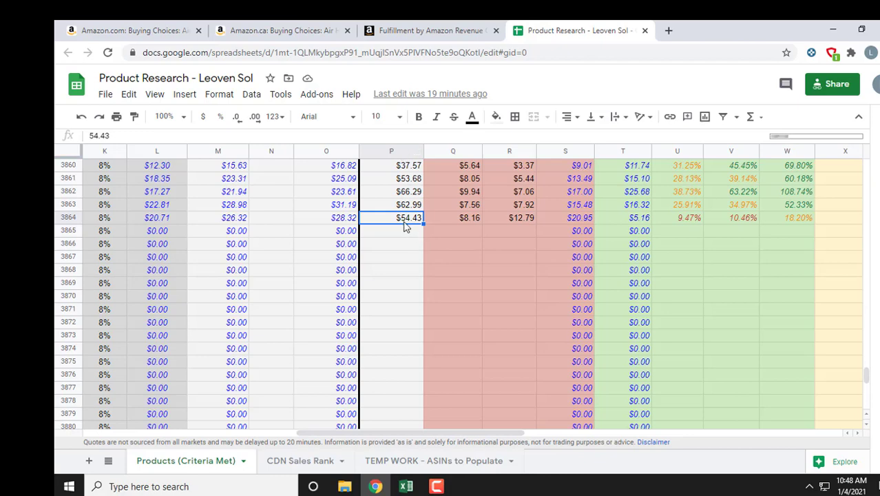
{"action": "type", "text": "2"}
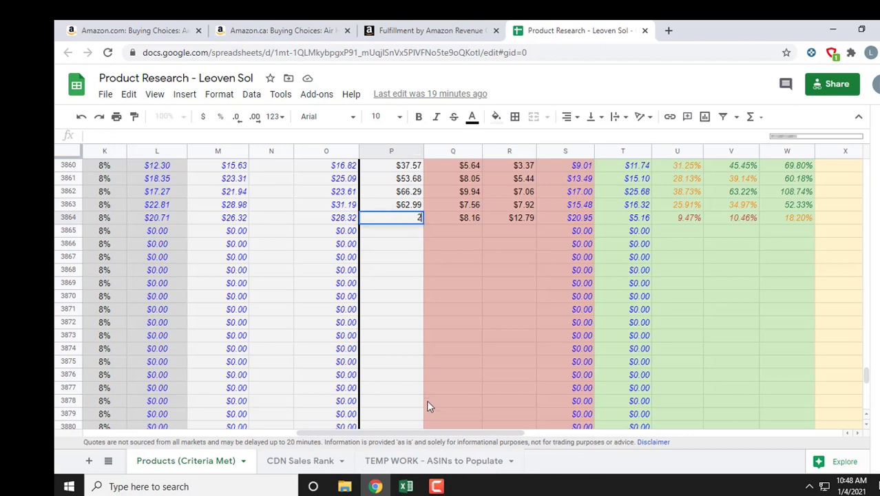
{"action": "type", "text": "4.9"}
{"action": "key", "text": "Escape"}
{"action": "key", "text": "Down"}
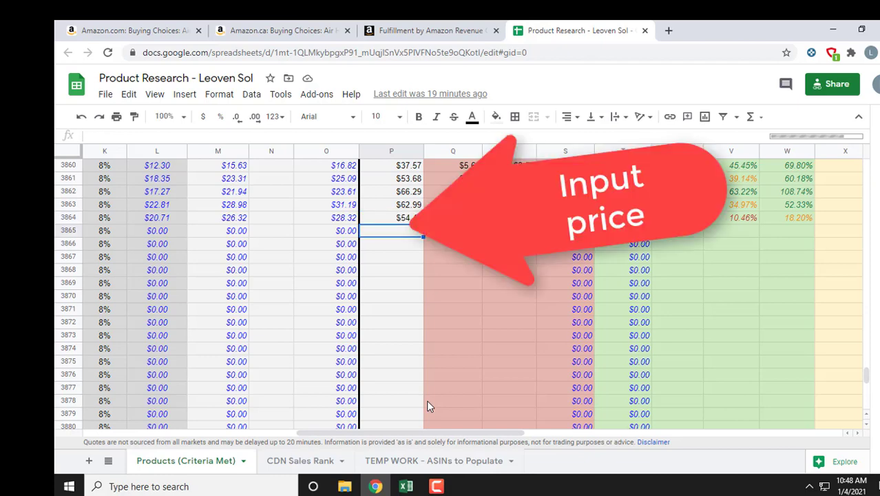
{"action": "key", "text": "Up"}
Step: Set the price in cell P3864 to 24.99
{"action": "type", "text": "24."}
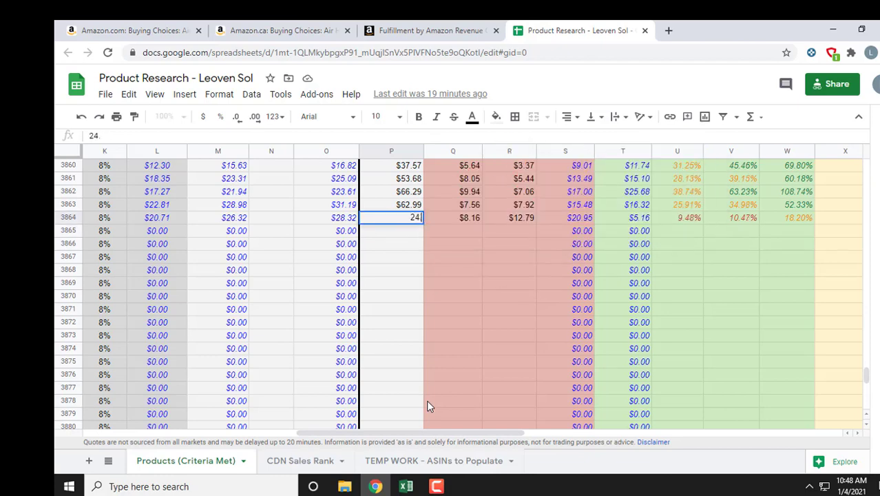
{"action": "type", "text": "99"}
{"action": "key", "text": "Return"}
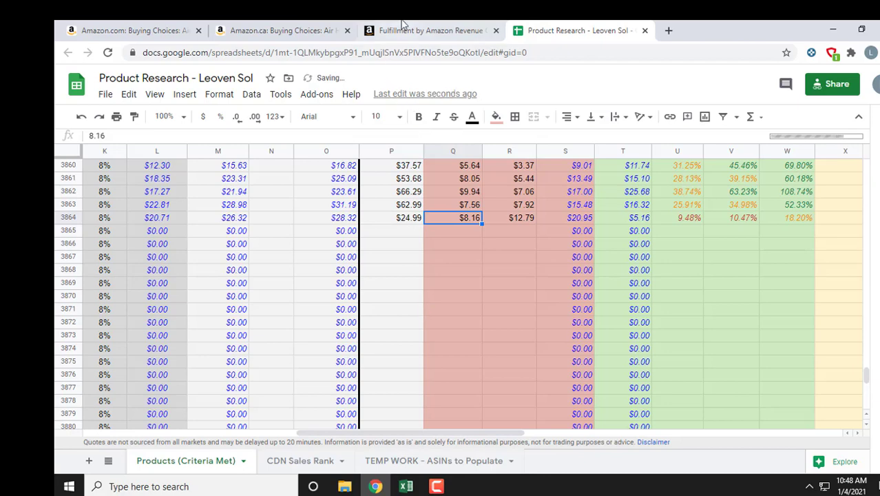
Step: Check the Selling on Amazon fee in the revenue calculator and enter 3.75 in cell Q3864 of the spreadsheet
{"action": "left_click", "coordinate": [423, 30]}
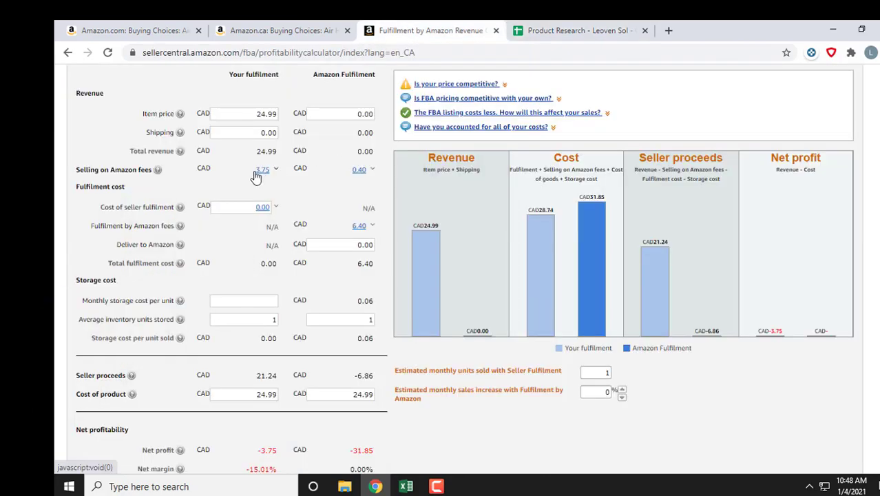
{"action": "left_click", "coordinate": [573, 32]}
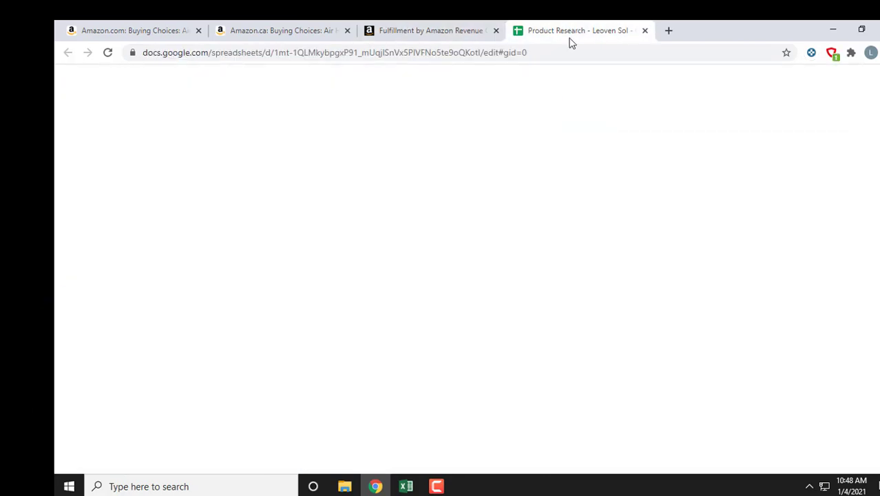
{"action": "type", "text": "3.7"}
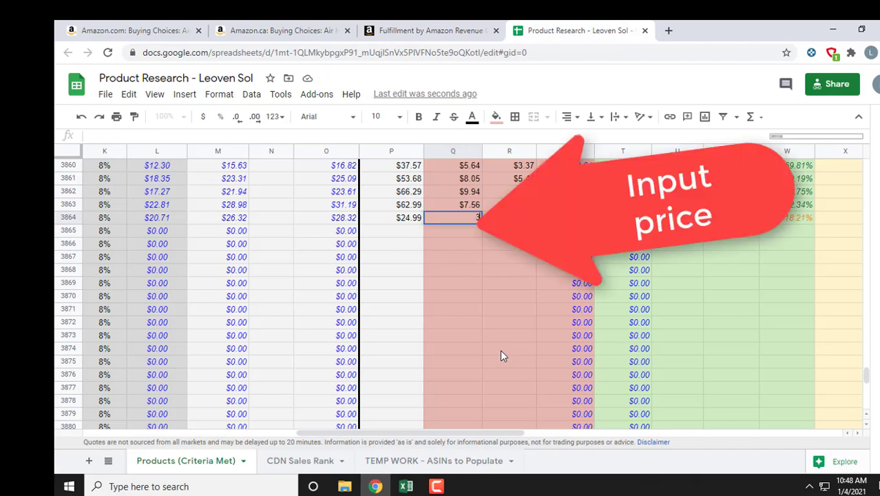
{"action": "type", "text": "5"}
{"action": "key", "text": "Tab"}
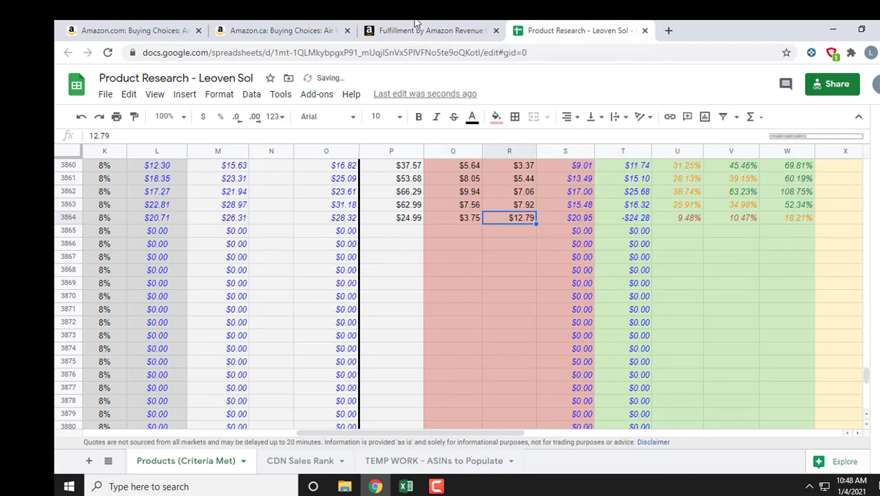
Step: Check the Fulfilment by Amazon fee in the revenue calculator and enter 6.4 in cell R3864 of the spreadsheet
{"action": "left_click", "coordinate": [416, 30]}
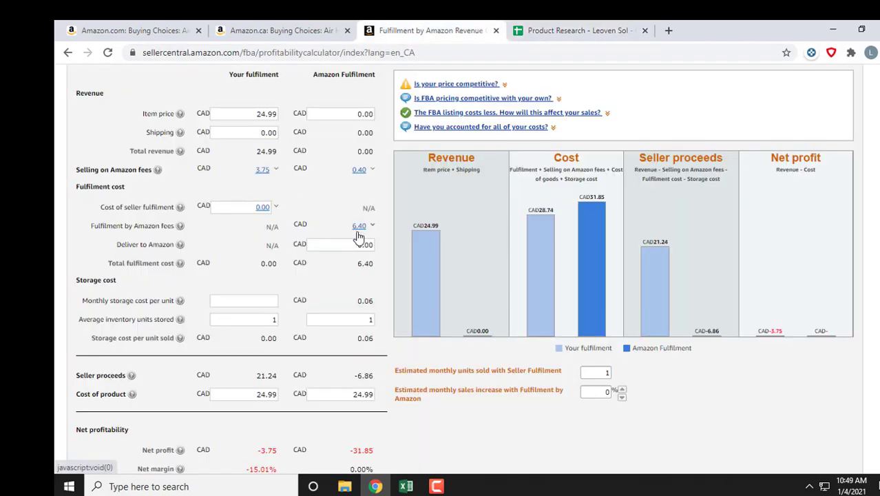
{"action": "left_click", "coordinate": [548, 28]}
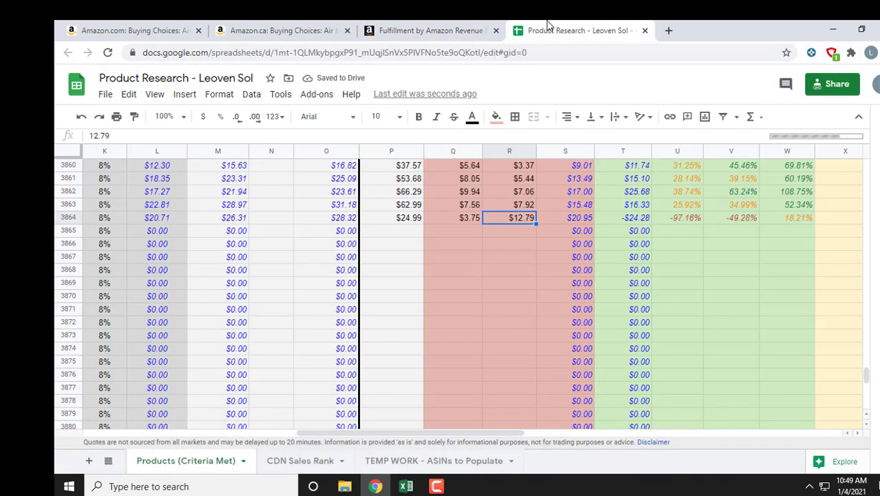
{"action": "type", "text": "6.4"}
{"action": "key", "text": "Tab"}
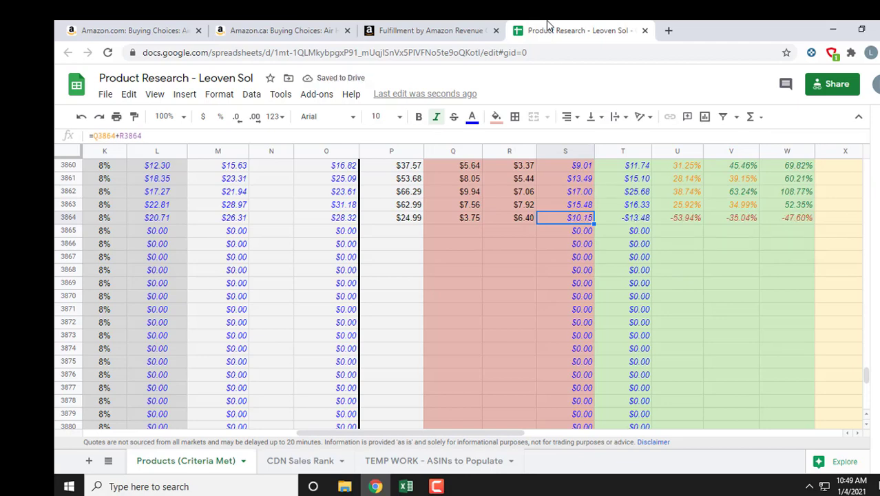
Step: Look up the lowest new offer price on the Amazon.com listing and enter 4.95 in cell I3864 of the spreadsheet
{"action": "key", "text": "Left"}
{"action": "key", "text": "Left"}
{"action": "key", "text": "Left"}
{"action": "key", "text": "Left"}
{"action": "key", "text": "Left"}
{"action": "key", "text": "Left"}
{"action": "key", "text": "Left"}
{"action": "key", "text": "Left"}
{"action": "key", "text": "Left"}
{"action": "key", "text": "Left"}
{"action": "key", "text": "Left"}
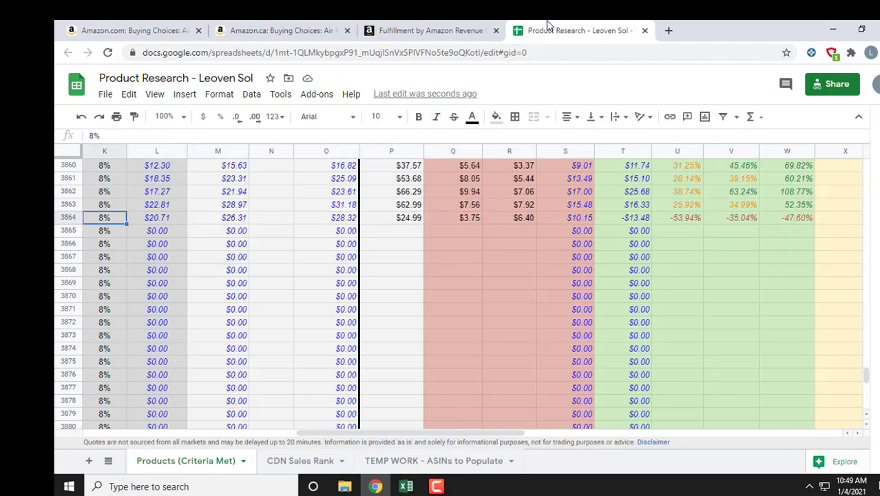
{"action": "key", "text": "Right"}
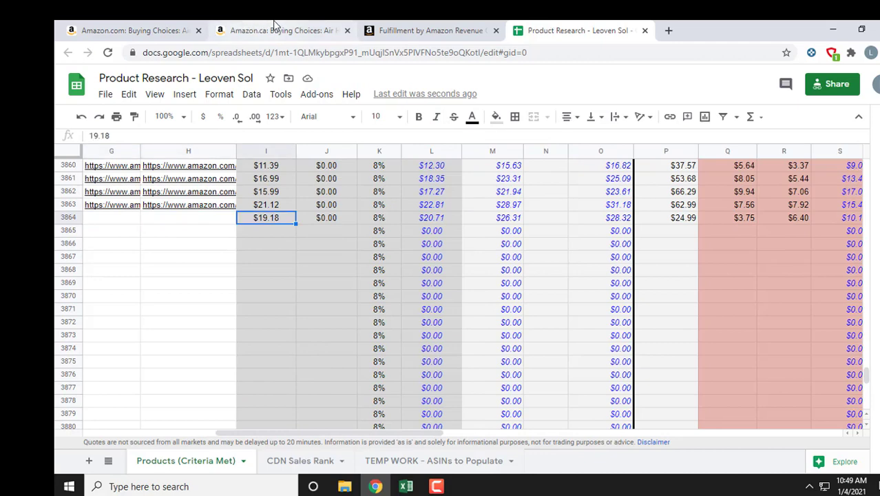
{"action": "left_click", "coordinate": [267, 31]}
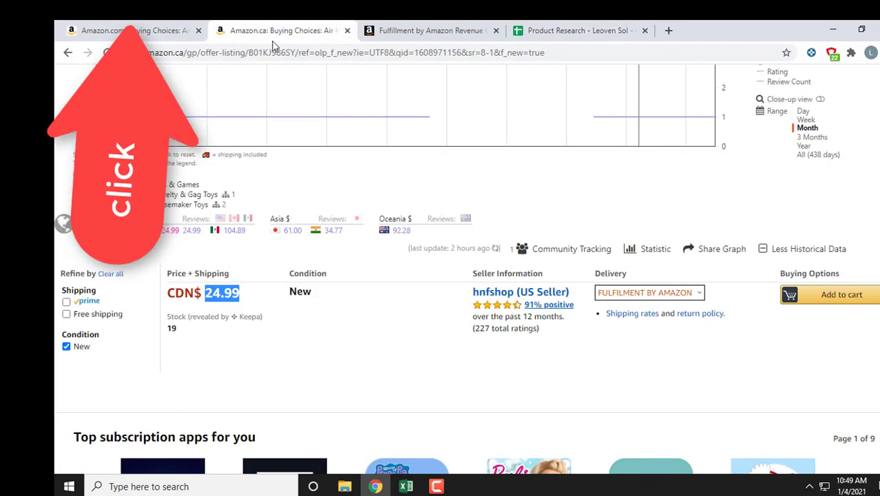
{"action": "left_click", "coordinate": [123, 34]}
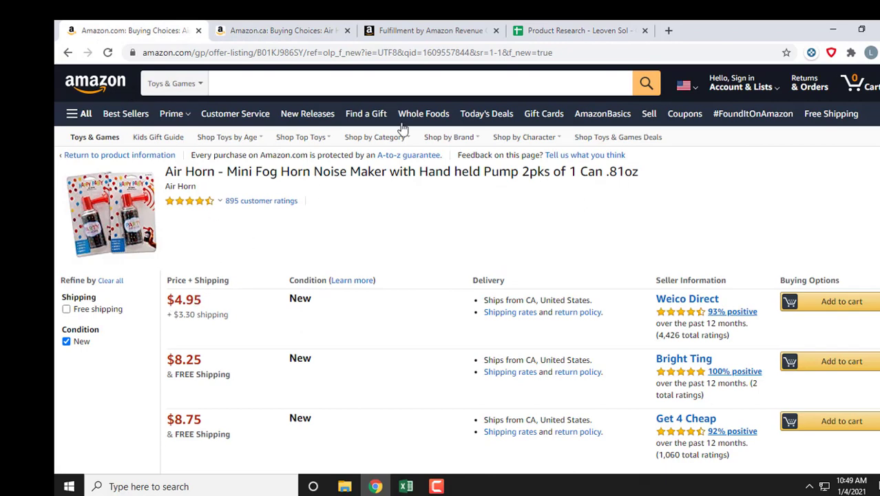
{"action": "left_click", "coordinate": [578, 30]}
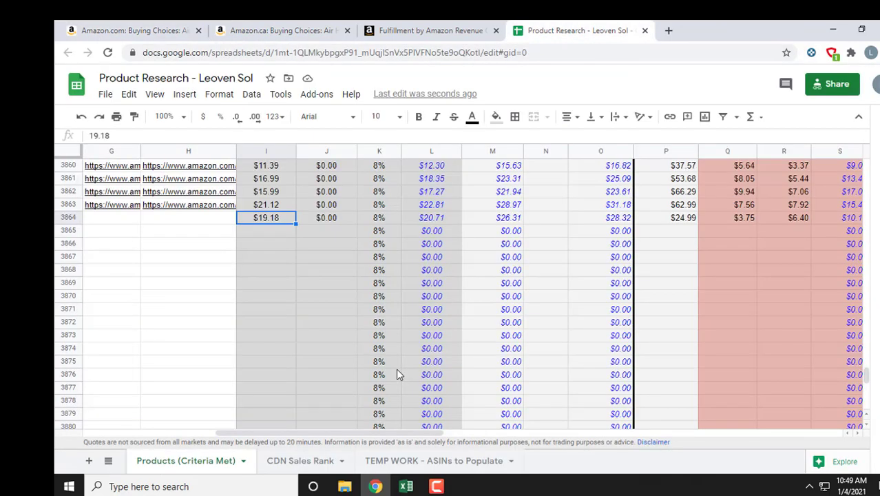
{"action": "type", "text": "4.95"}
{"action": "key", "text": "Tab"}
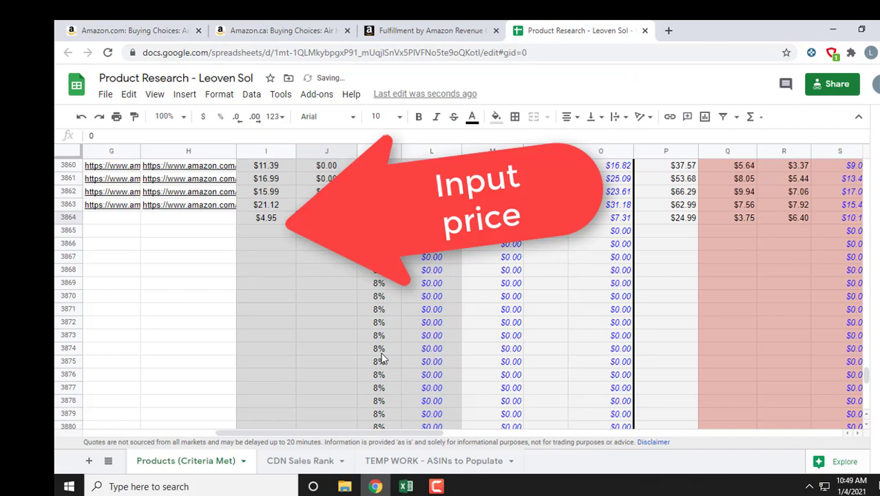
Step: Check that offer's shipping fee on Amazon.com and enter 3.30 in cell J3864 of the spreadsheet
{"action": "left_click", "coordinate": [131, 30]}
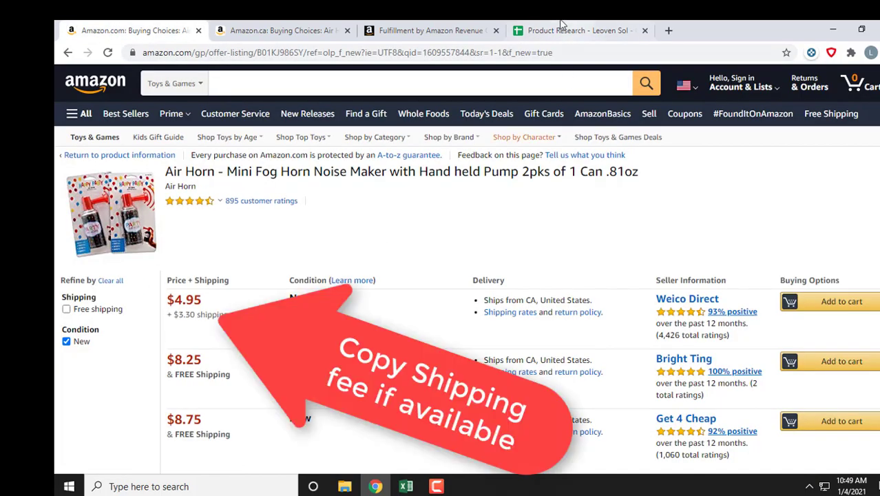
{"action": "left_click", "coordinate": [579, 30]}
{"action": "type", "text": "3"}
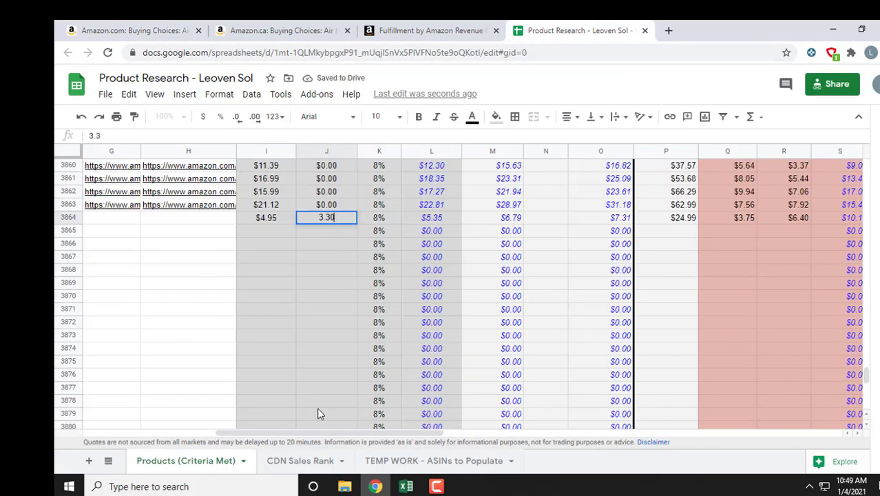
{"action": "type", "text": ".30"}
{"action": "key", "text": "Tab"}
Step: Examine the profit and percentage figures in columns T to W of row 3864
{"action": "key", "text": "Tab"}
{"action": "key", "text": "Tab"}
{"action": "key", "text": "Tab"}
{"action": "key", "text": "Tab"}
{"action": "key", "text": "Tab"}
{"action": "key", "text": "Tab"}
{"action": "key", "text": "Tab"}
{"action": "key", "text": "Tab"}
{"action": "key", "text": "Tab"}
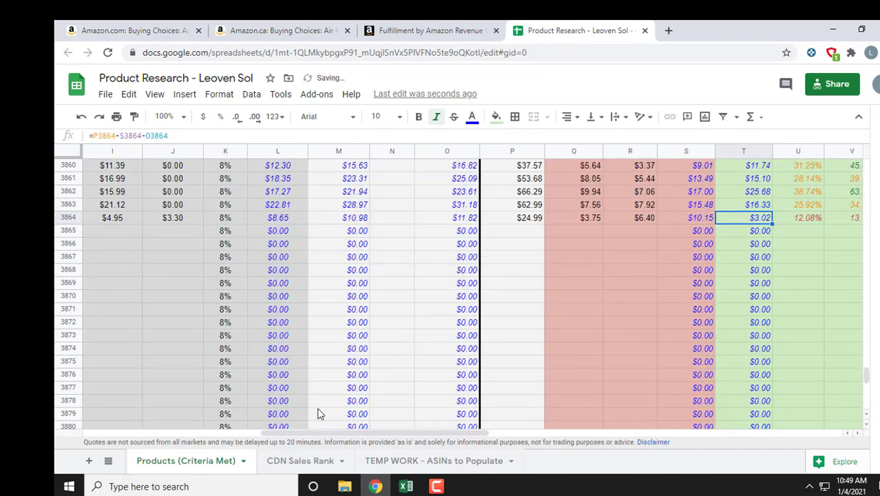
{"action": "key", "text": "Tab"}
{"action": "key", "text": "Tab"}
{"action": "key", "text": "Tab"}
{"action": "key", "text": "Tab"}
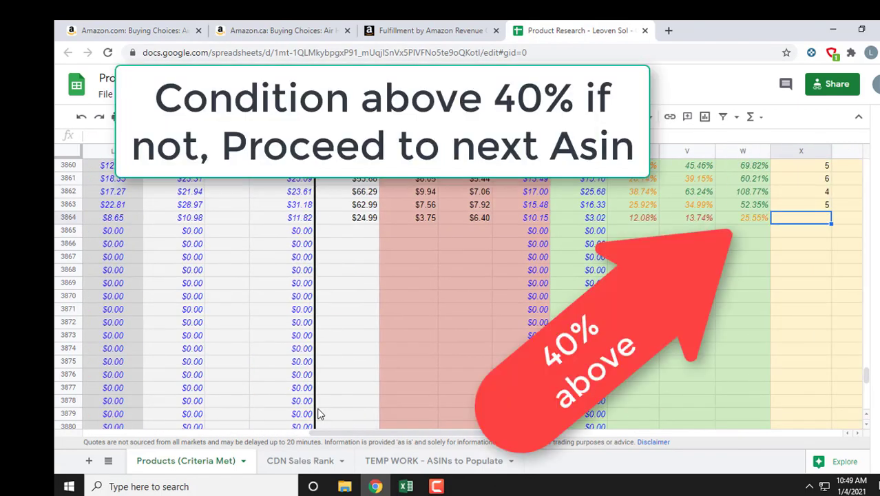
{"action": "key", "text": "shift+Tab"}
{"action": "key", "text": "shift+Tab"}
{"action": "key", "text": "shift+Tab"}
{"action": "key", "text": "shift+Tab"}
{"action": "key", "text": "shift+Tab"}
{"action": "key", "text": "shift+Tab"}
{"action": "key", "text": "shift+Tab"}
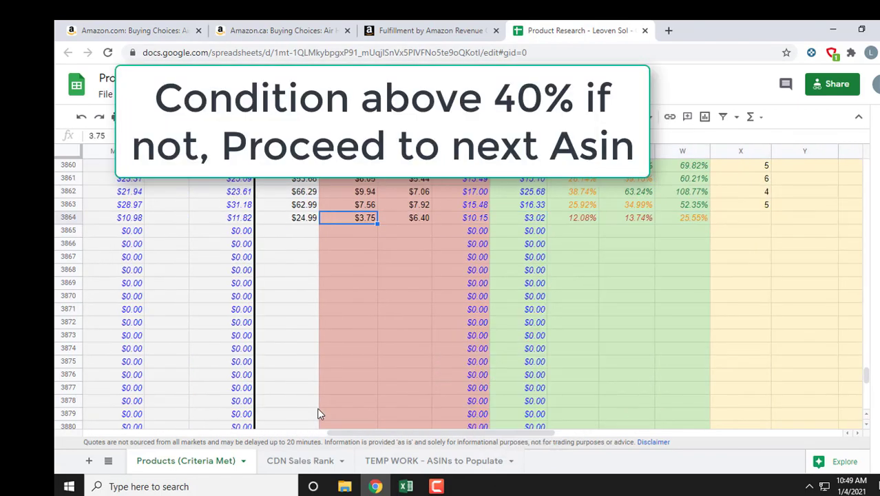
Step: Copy ASIN B07BKLT9B5 from cell A371 of the Excel template, open its Amazon.ca offer listing in Chrome and review the price history
{"action": "key", "text": "alt+Tab"}
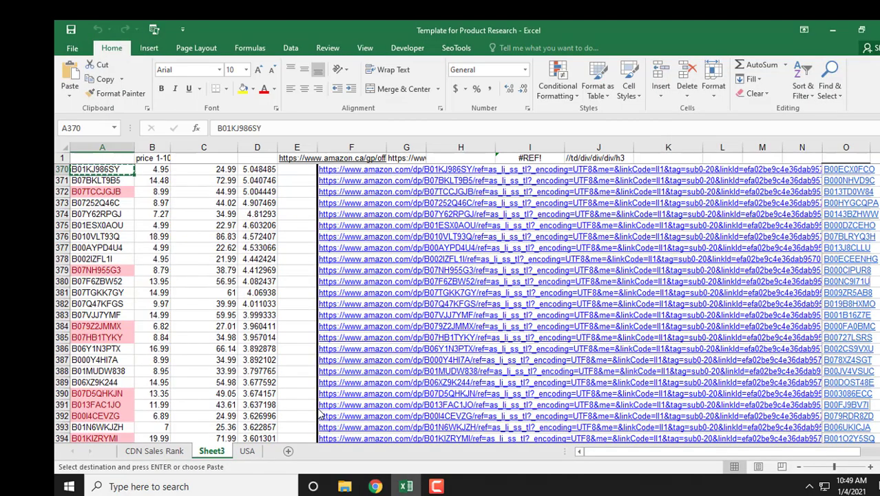
{"action": "key", "text": "Down"}
{"action": "key", "text": "ctrl+c"}
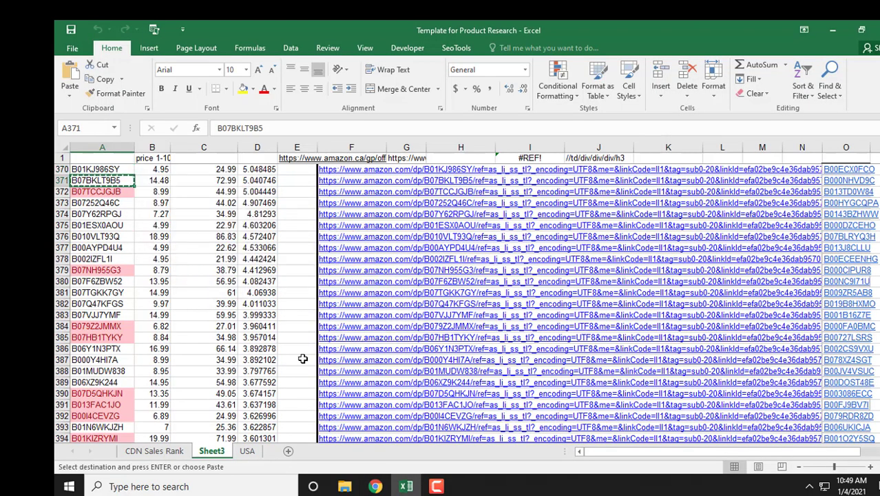
{"action": "key", "text": "alt+Tab"}
{"action": "left_click", "coordinate": [283, 30]}
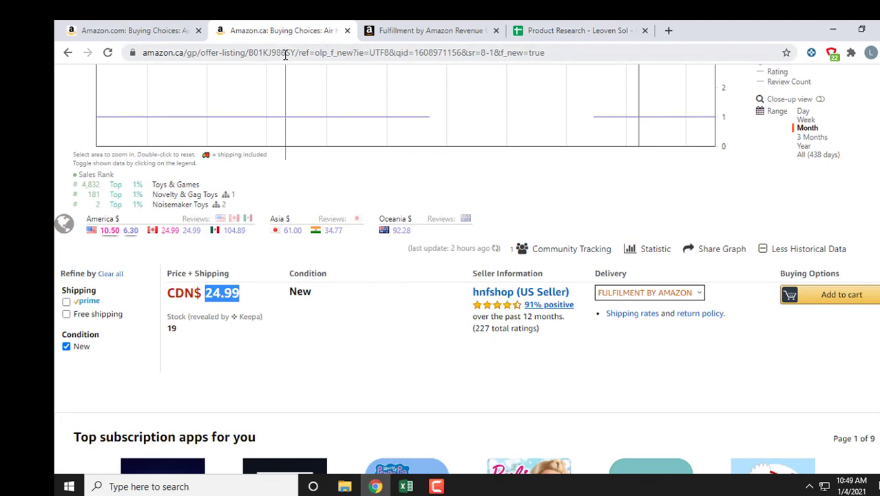
{"action": "double_click", "coordinate": [285, 52]}
{"action": "key", "text": "ctrl+v"}
{"action": "key", "text": "Return"}
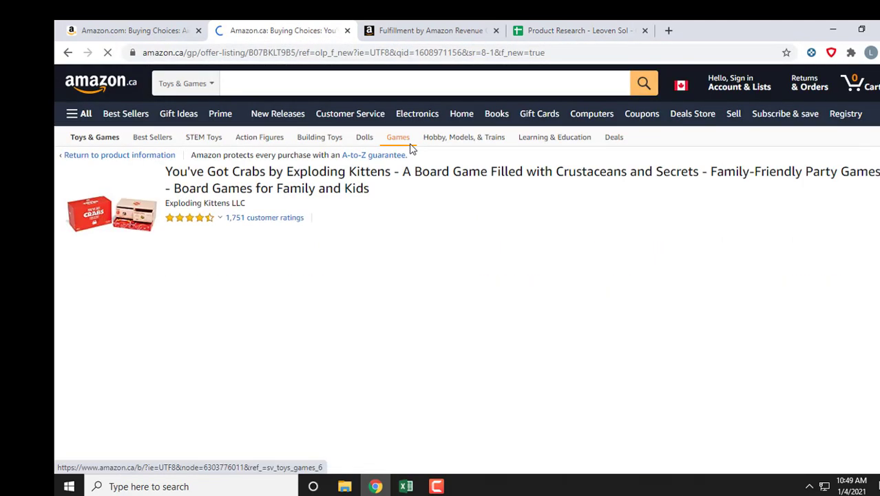
{"action": "scroll", "coordinate": [411, 148], "scroll_direction": "down", "scroll_amount": 2}
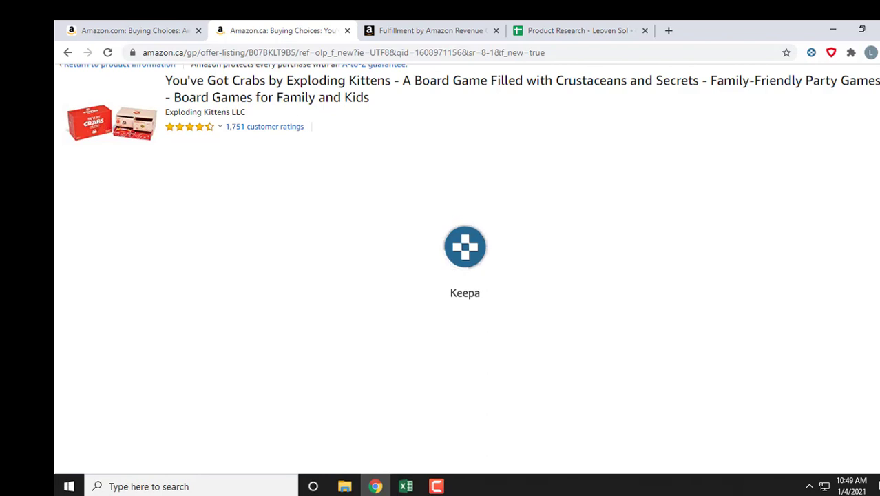
{"action": "scroll", "coordinate": [815, 386], "scroll_direction": "down", "scroll_amount": 5}
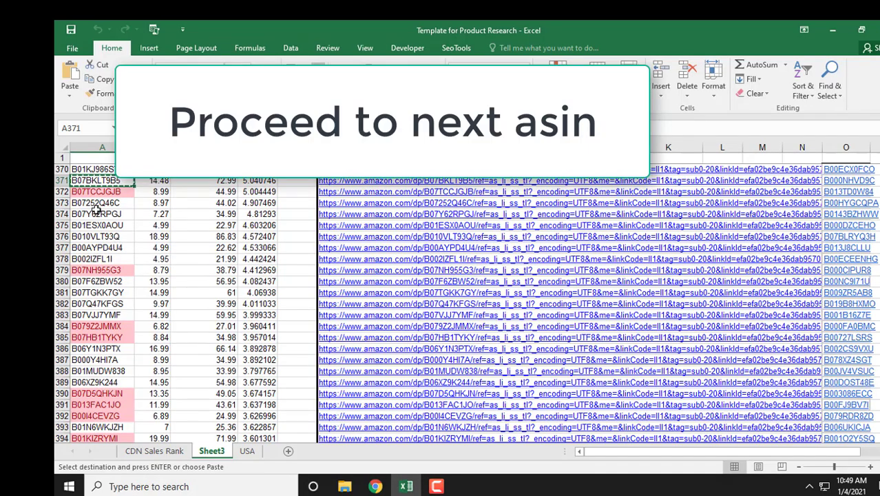
Step: Copy ASIN B07252Q46C from cell A373 of the Excel template and open its Amazon.ca offer listing in Chrome
{"action": "key", "text": "Down"}
{"action": "key", "text": "ctrl+c"}
{"action": "key", "text": "alt+Tab"}
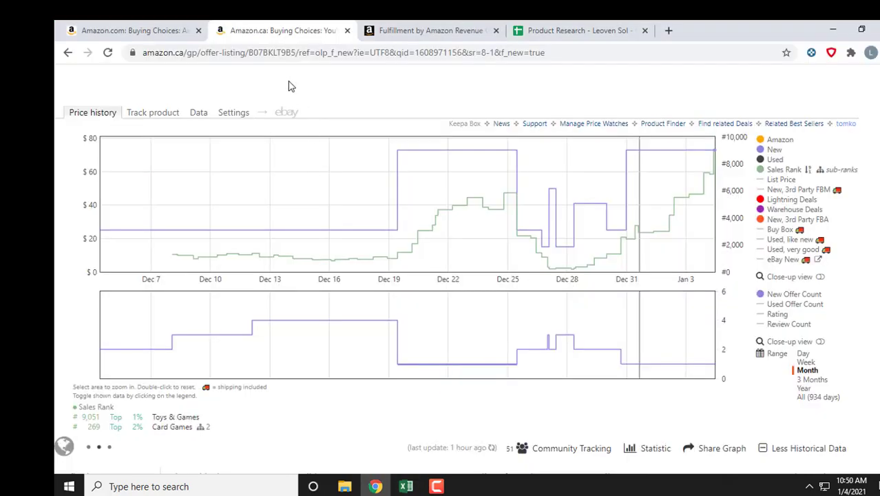
{"action": "double_click", "coordinate": [283, 59]}
{"action": "key", "text": "ctrl+v"}
{"action": "key", "text": "Return"}
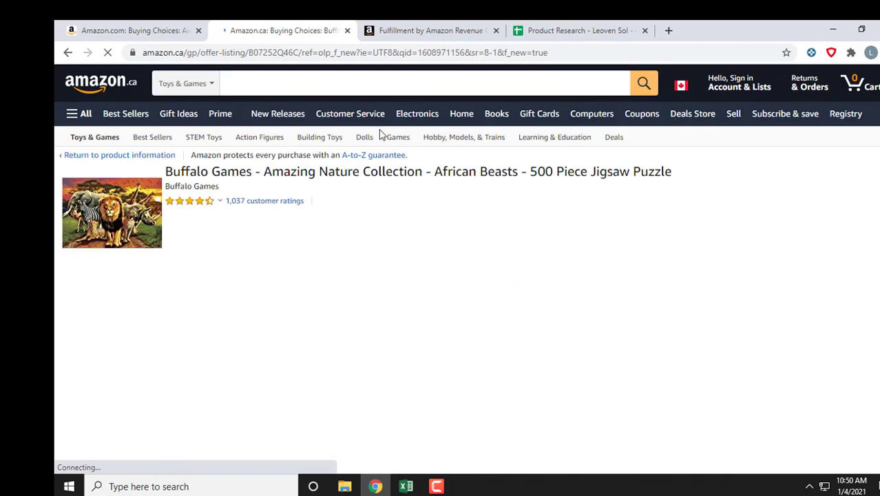
Step: Review the jigsaw puzzle's Keepa price history with the range set to Month
{"action": "scroll", "coordinate": [814, 193], "scroll_direction": "down", "scroll_amount": 2}
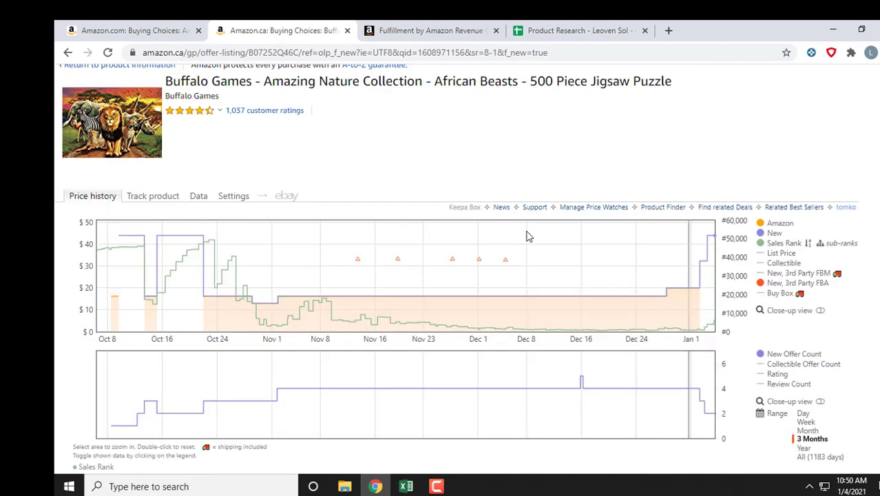
{"action": "scroll", "coordinate": [762, 239], "scroll_direction": "down", "scroll_amount": 2}
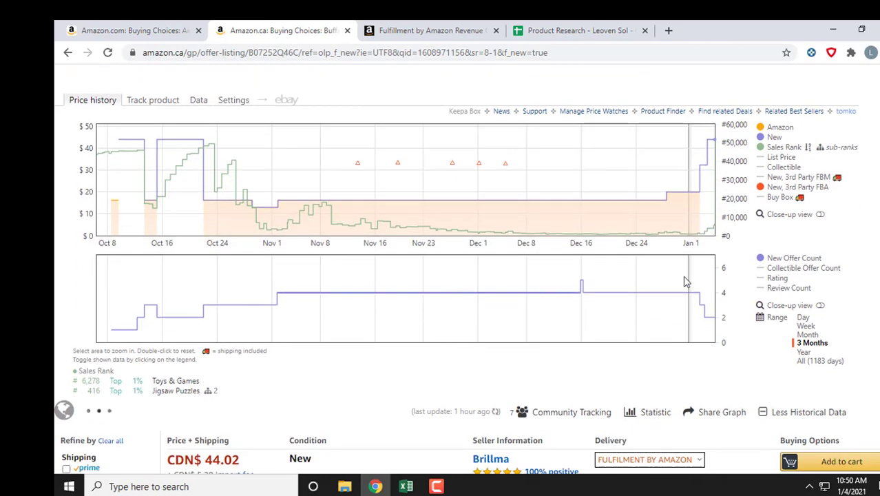
{"action": "left_click", "coordinate": [806, 334]}
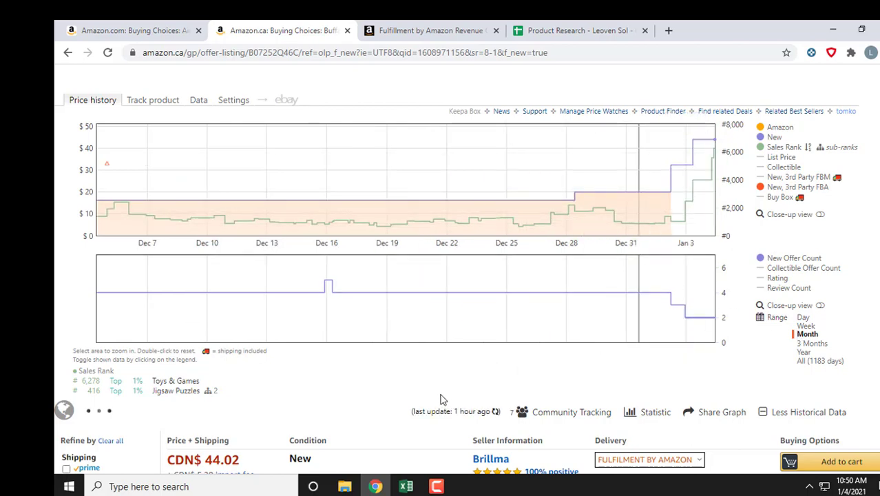
Step: Copy ASIN B07Y62RPGJ from cell A374 of the Excel template and open its Amazon.ca offer listing in Chrome
{"action": "left_click", "coordinate": [406, 486]}
{"action": "key", "text": "Down"}
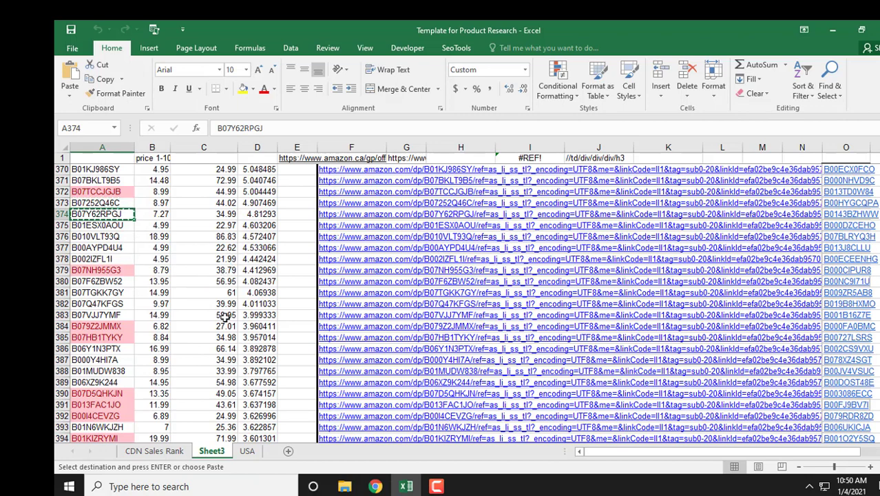
{"action": "left_click", "coordinate": [375, 486]}
{"action": "key", "text": "ctrl+v"}
{"action": "key", "text": "Return"}
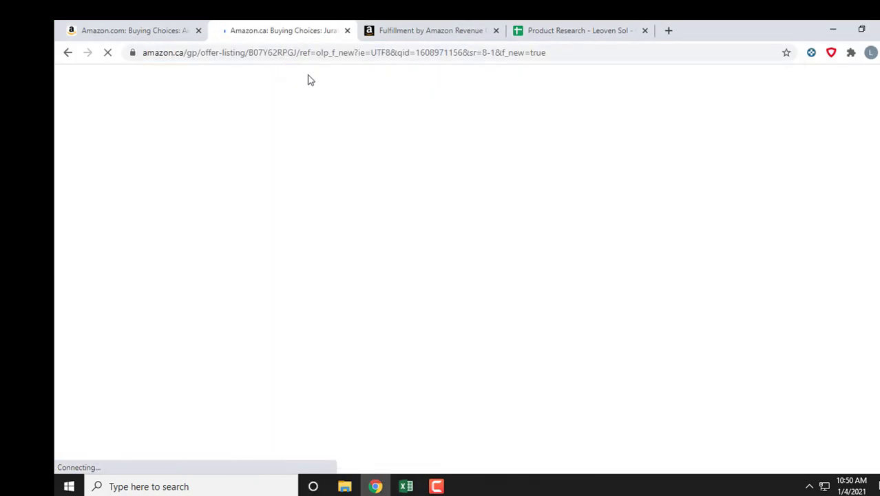
Step: Examine the dinosaur toy's Keepa price history over a Month, its sales rank, price statistics and current Amazon.ca offers
{"action": "scroll", "coordinate": [467, 275], "scroll_direction": "down", "scroll_amount": 1}
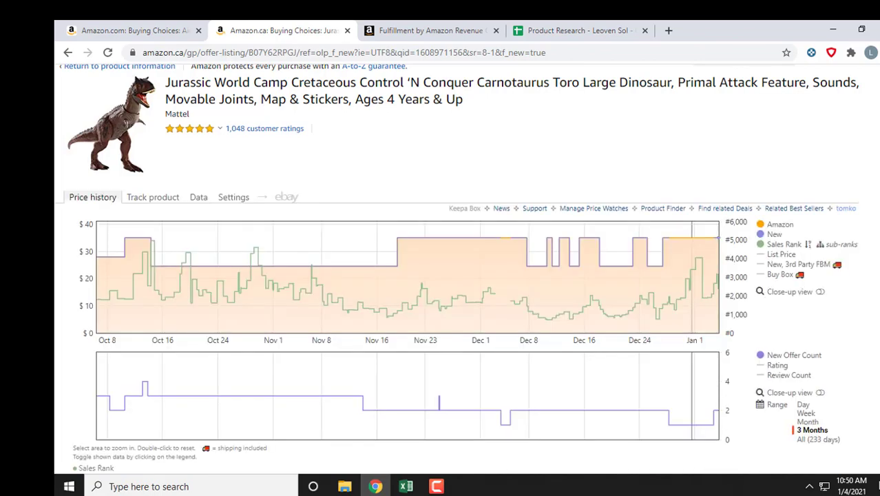
{"action": "scroll", "coordinate": [806, 310], "scroll_direction": "down", "scroll_amount": 2}
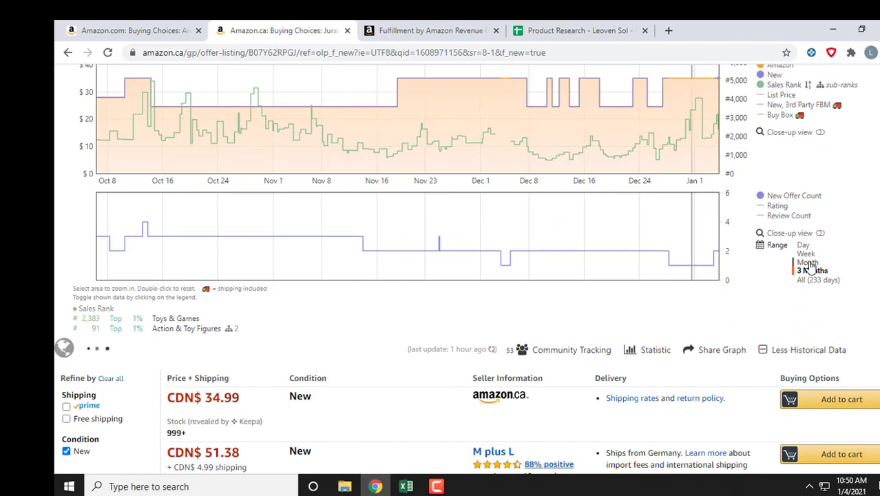
{"action": "left_click", "coordinate": [808, 263]}
{"action": "scroll", "coordinate": [802, 172], "scroll_direction": "up", "scroll_amount": 1}
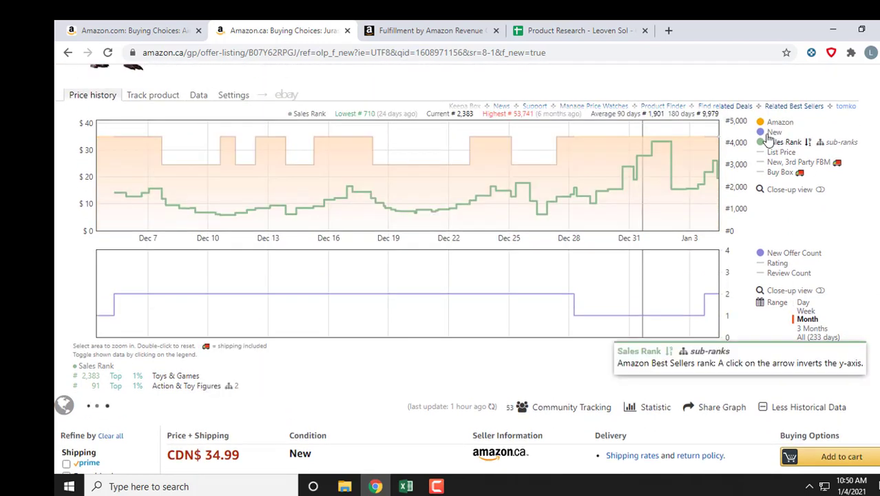
{"action": "mouse_move", "coordinate": [768, 138]}
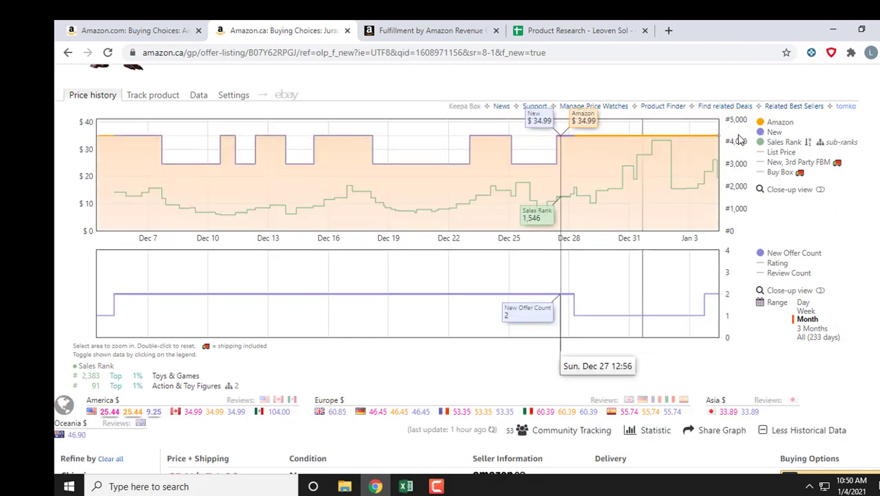
{"action": "mouse_move", "coordinate": [656, 436]}
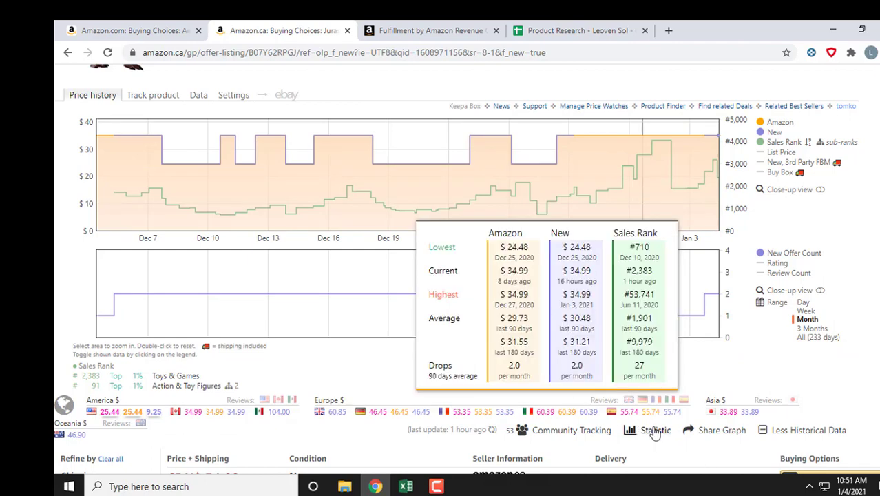
{"action": "scroll", "coordinate": [655, 432], "scroll_direction": "down", "scroll_amount": 2}
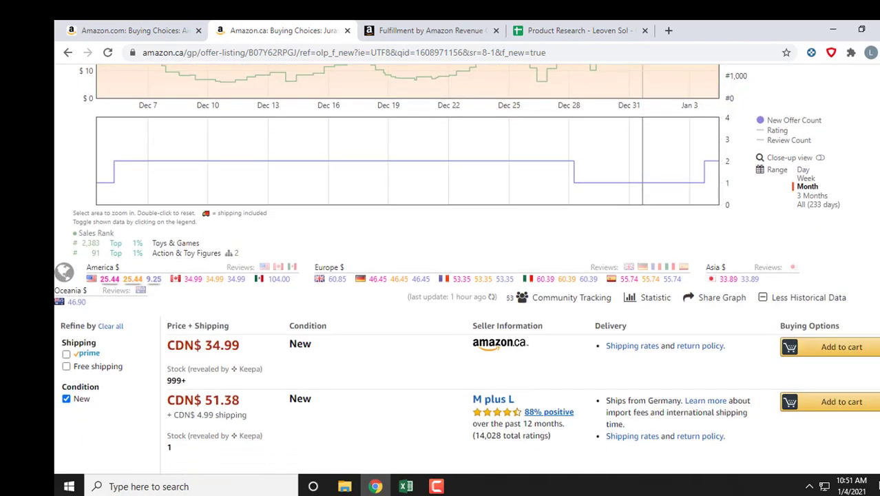
{"action": "scroll", "coordinate": [466, 267], "scroll_direction": "up", "scroll_amount": 5}
Step: Open the Amazon.com offer listing for ASIN B07Y62RPGJ in place of the air horn listing
{"action": "left_click", "coordinate": [145, 28]}
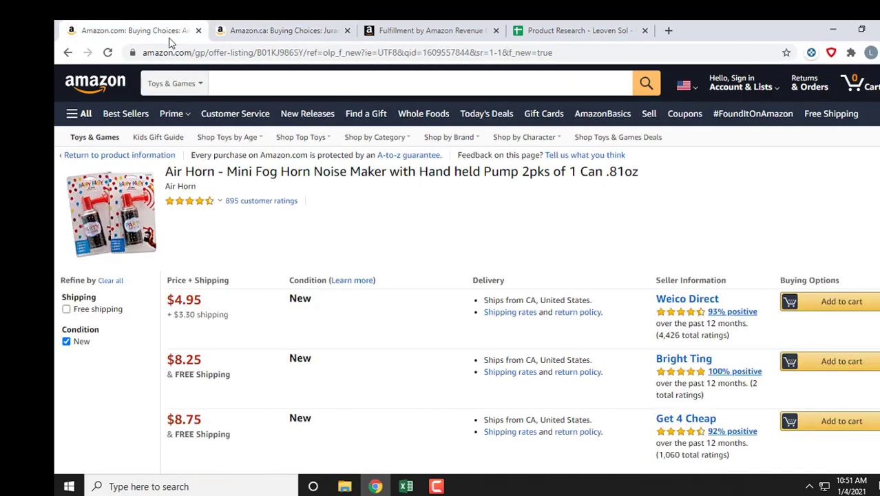
{"action": "double_click", "coordinate": [278, 53]}
{"action": "type", "text": "B07Y62RPGJ"}
{"action": "key", "text": "Return"}
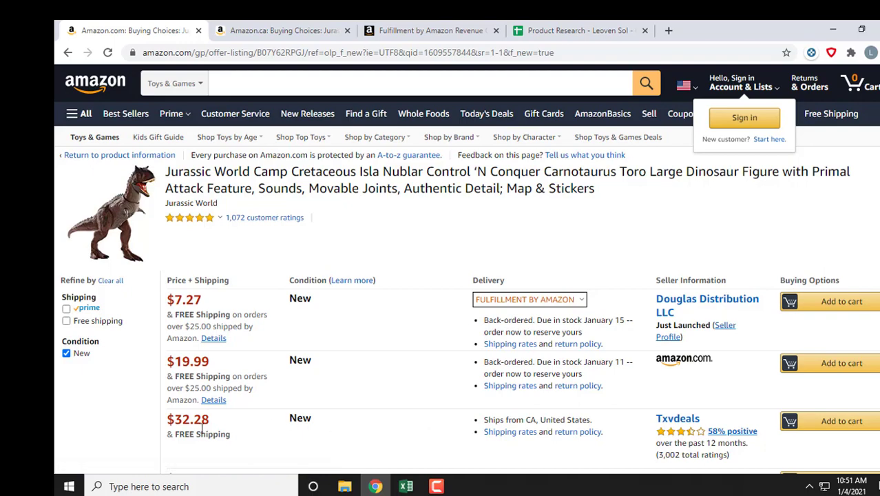
Step: Copy ASIN B01ESX0AOU from cell A375 of the Excel template and open its Amazon.ca offer listing in Chrome
{"action": "left_click", "coordinate": [263, 29]}
{"action": "key", "text": "alt+Tab"}
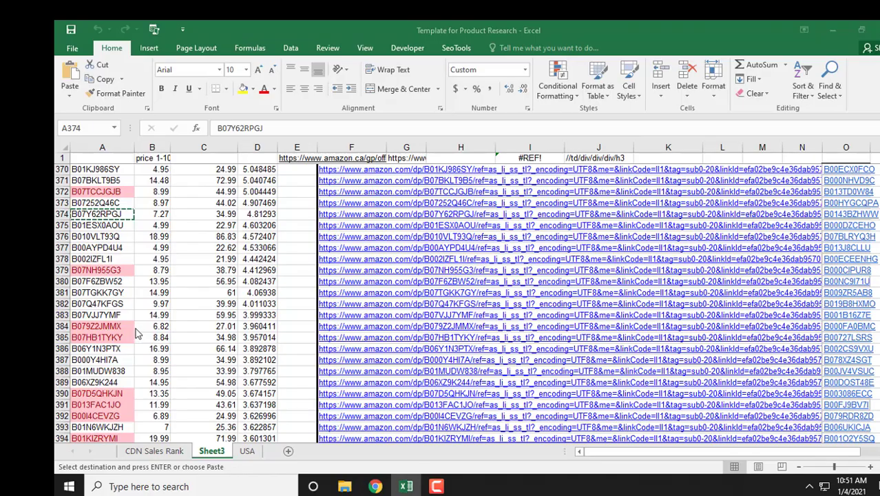
{"action": "left_click", "coordinate": [119, 226]}
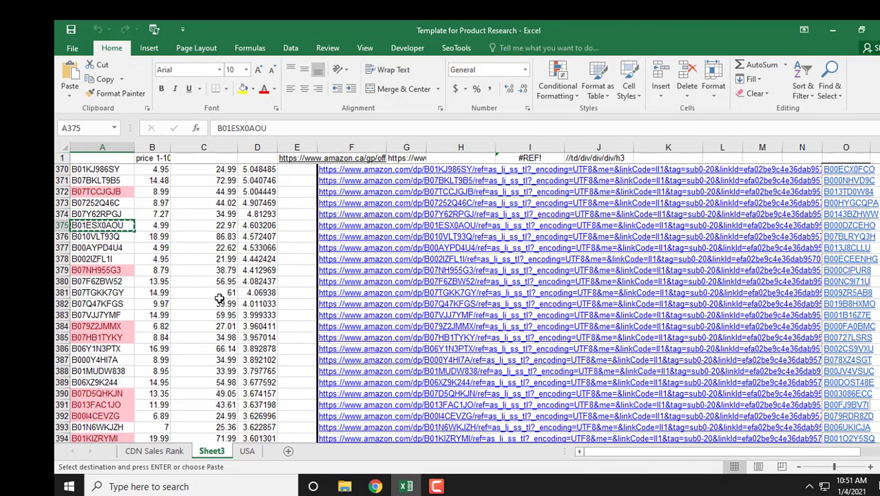
{"action": "key", "text": "alt+Tab"}
{"action": "double_click", "coordinate": [279, 53]}
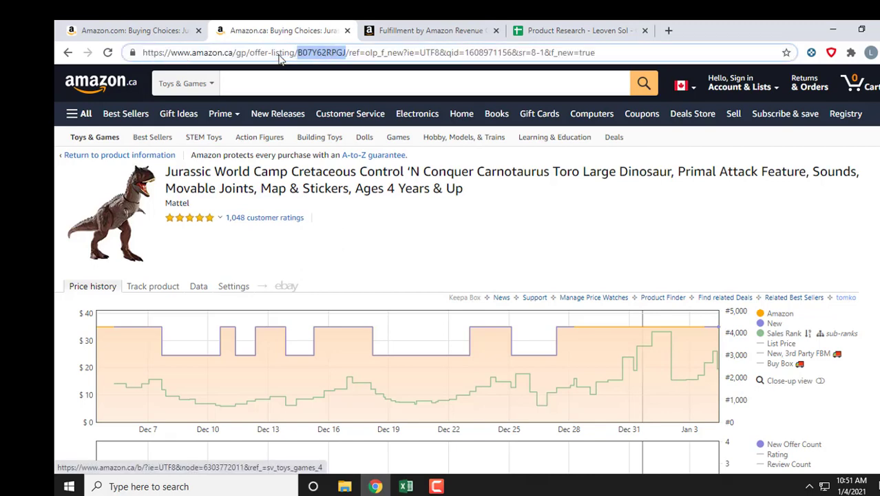
{"action": "type", "text": "B01ESXQAOU"}
{"action": "key", "text": "Return"}
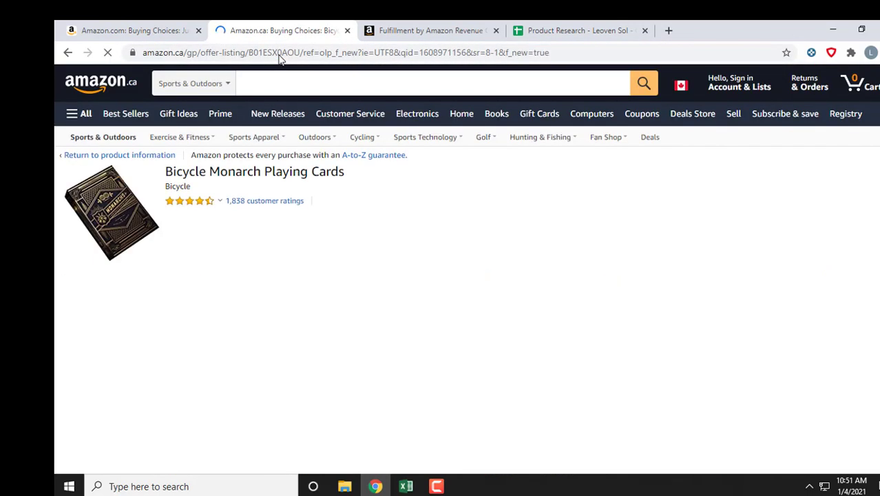
Step: Open the Amazon.com offer listing for ASIN B01ESX0AOU in place of the dinosaur toy listing
{"action": "left_click", "coordinate": [172, 29]}
{"action": "double_click", "coordinate": [281, 53]}
{"action": "type", "text": "B01ESX0AOU"}
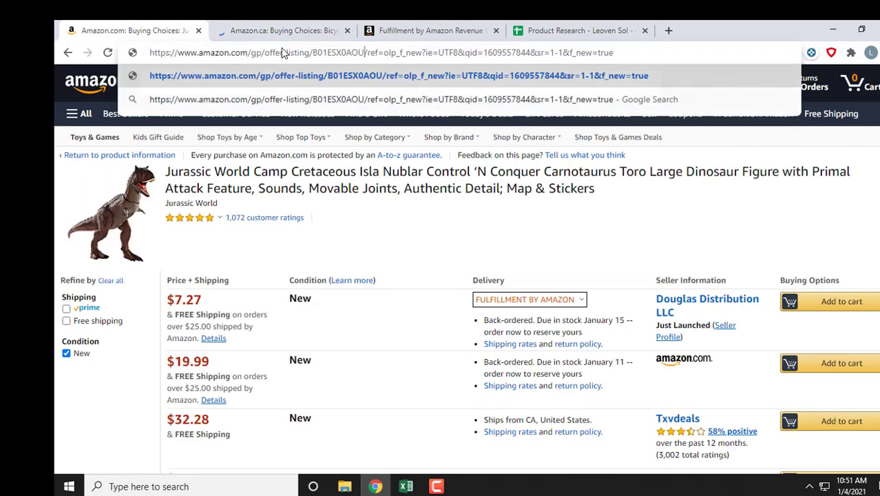
{"action": "key", "text": "Return"}
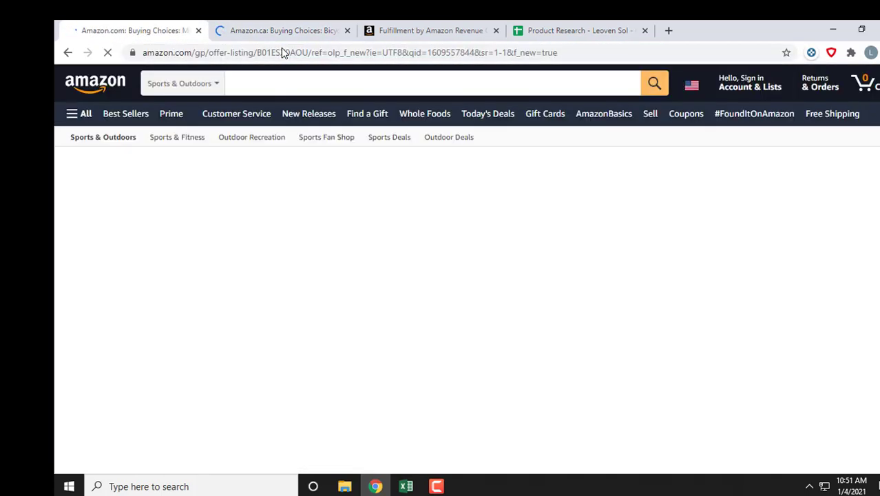
Step: Examine the playing cards' Keepa price history and sales rank over a Month, and compare the current Amazon.ca and Amazon.com offers
{"action": "left_click", "coordinate": [256, 26]}
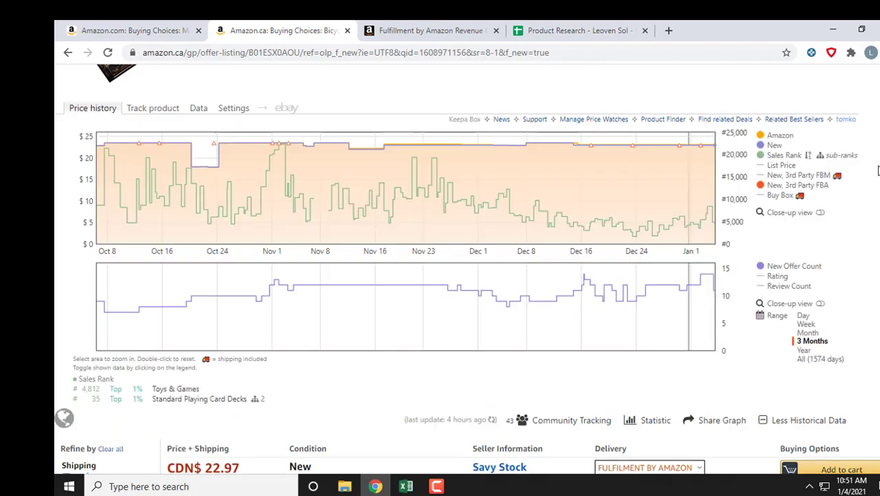
{"action": "scroll", "coordinate": [806, 310], "scroll_direction": "down", "scroll_amount": 1}
{"action": "left_click", "coordinate": [805, 301]}
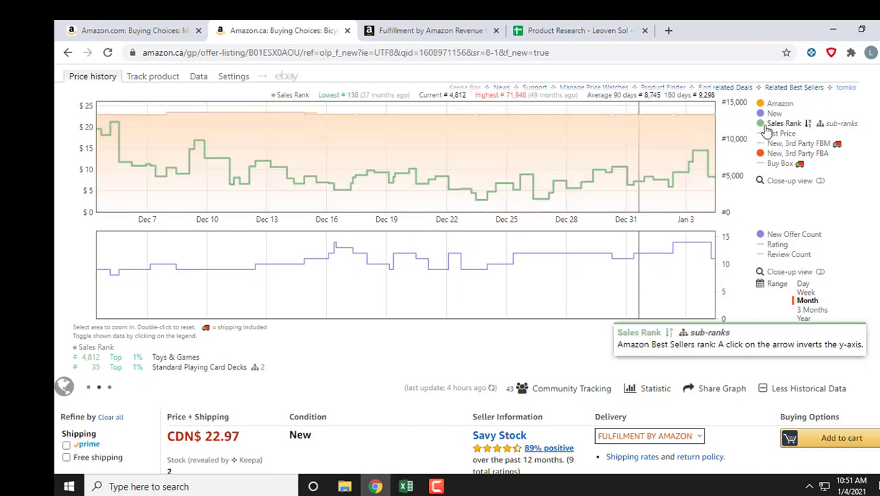
{"action": "scroll", "coordinate": [466, 269], "scroll_direction": "down", "scroll_amount": 3}
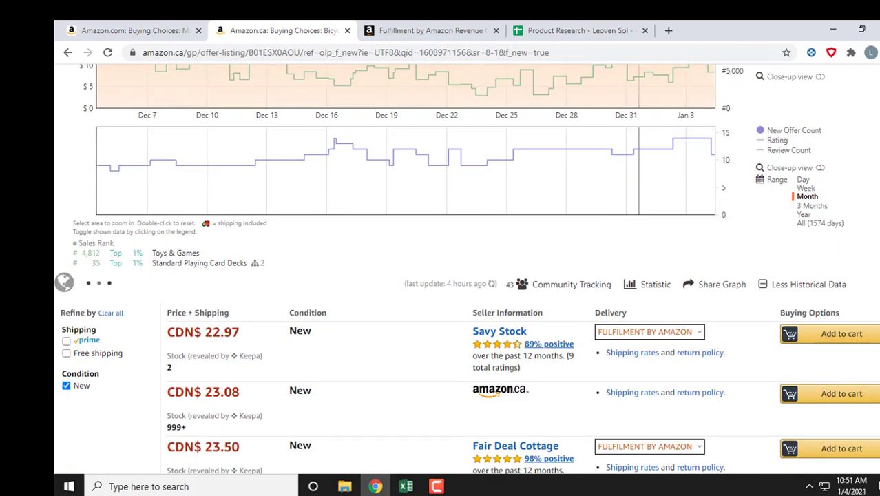
{"action": "scroll", "coordinate": [203, 332], "scroll_direction": "up", "scroll_amount": 5}
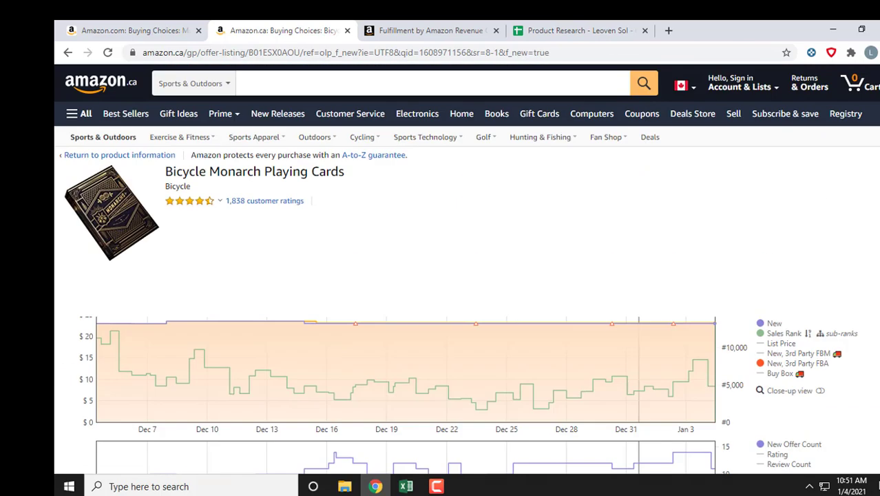
{"action": "left_click", "coordinate": [119, 26]}
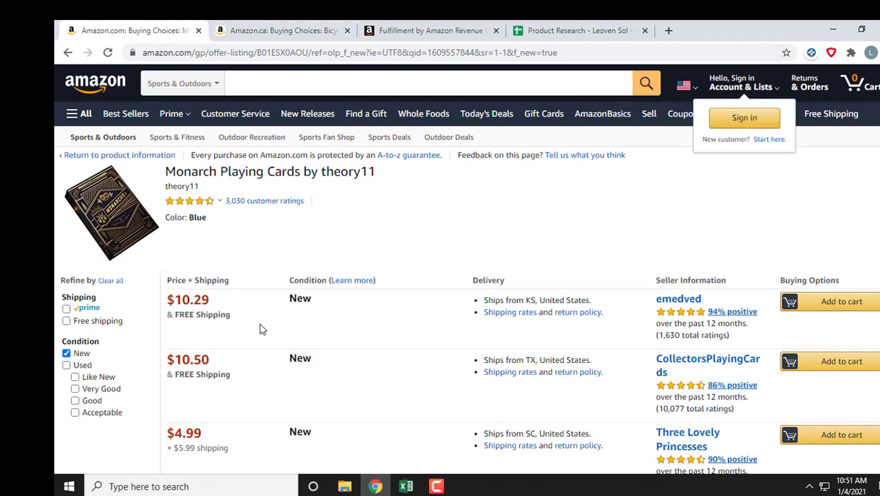
{"action": "left_click", "coordinate": [279, 30]}
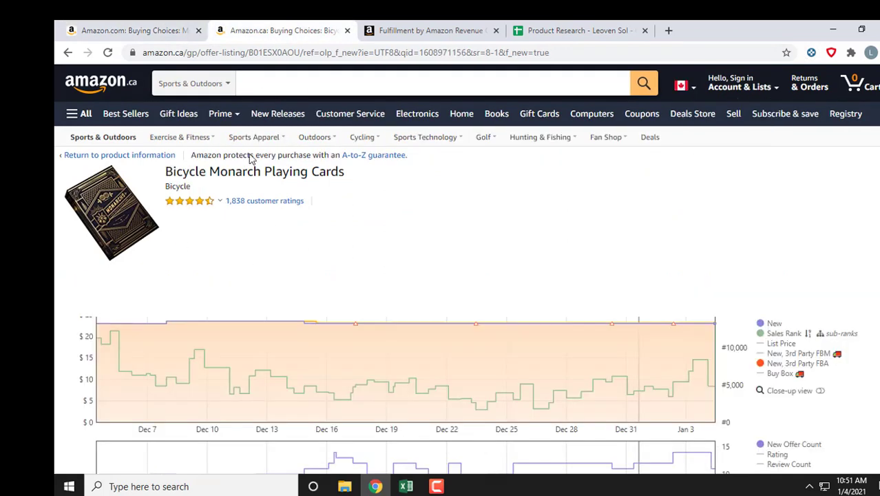
{"action": "scroll", "coordinate": [251, 159], "scroll_direction": "down", "scroll_amount": 2}
{"action": "scroll", "coordinate": [520, 340], "scroll_direction": "down", "scroll_amount": 2}
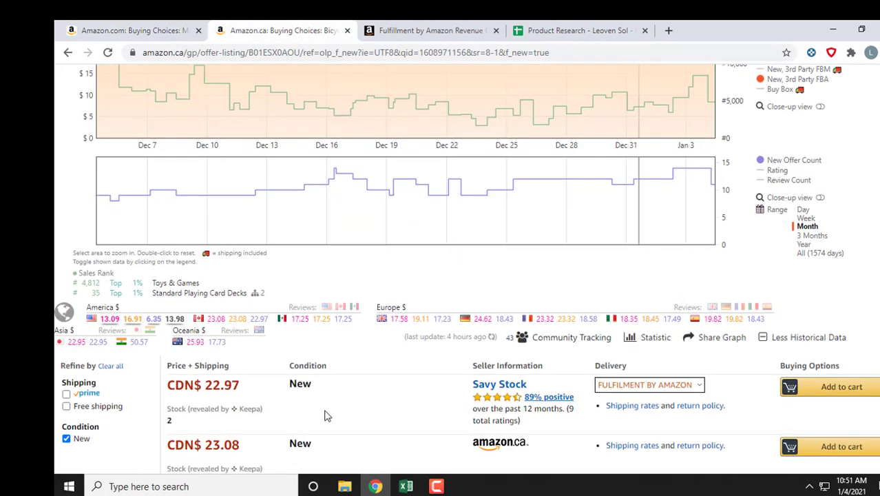
{"action": "scroll", "coordinate": [305, 346], "scroll_direction": "down", "scroll_amount": 1}
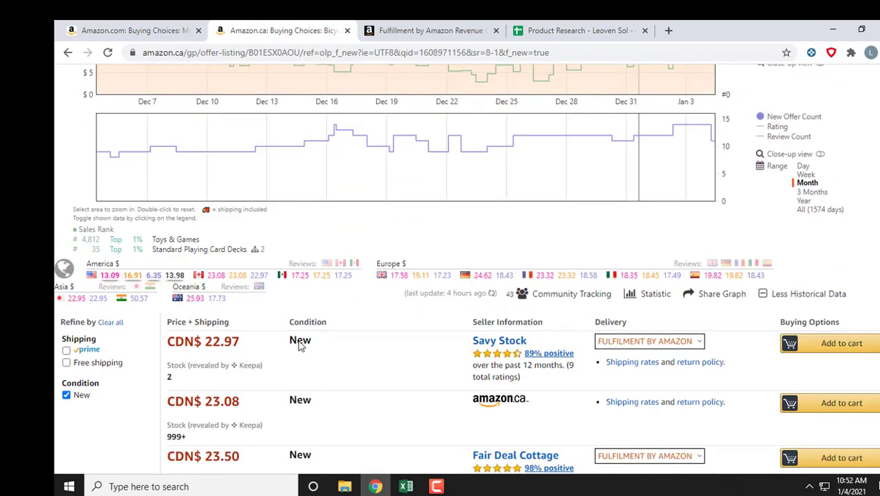
{"action": "scroll", "coordinate": [441, 207], "scroll_direction": "up", "scroll_amount": 3}
Step: Search for ASIN B01ESX0AOU in the Fulfilment by Amazon Revenue Calculator for Amazon.ca
{"action": "left_click", "coordinate": [428, 30]}
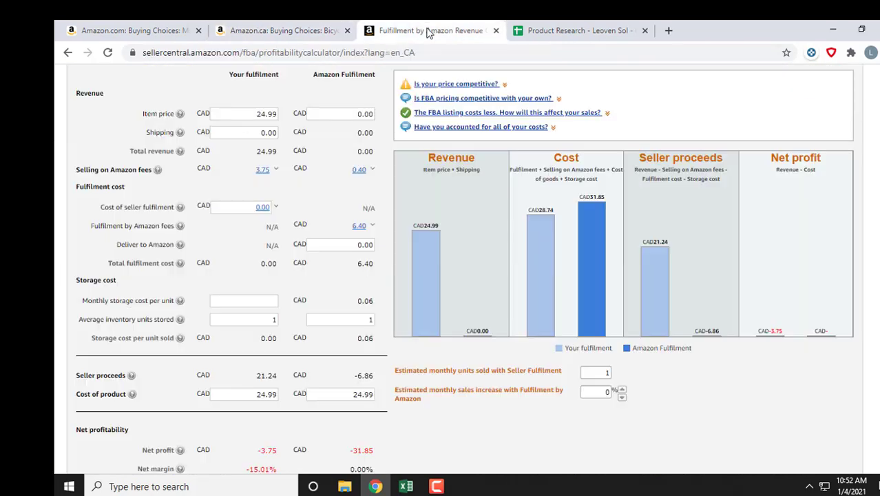
{"action": "scroll", "coordinate": [157, 252], "scroll_direction": "up", "scroll_amount": 3}
{"action": "left_click", "coordinate": [130, 232]}
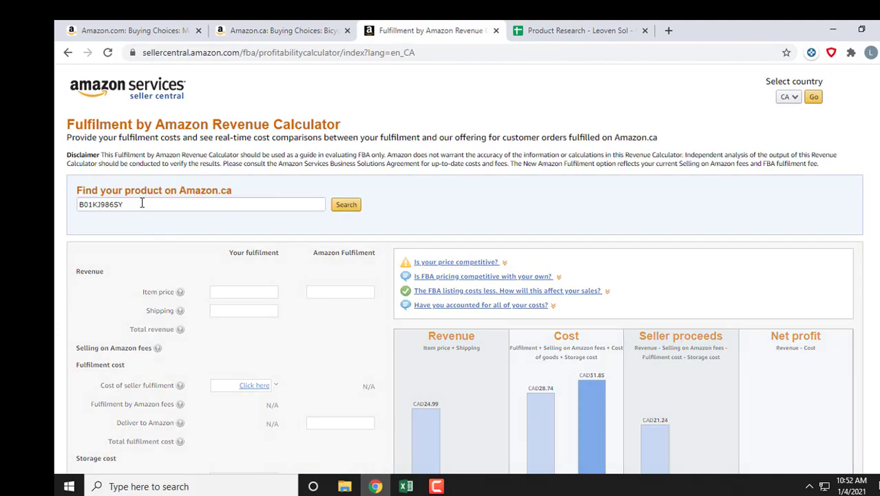
{"action": "double_click", "coordinate": [281, 202]}
{"action": "type", "text": "B01ESX0AOU"}
{"action": "left_click", "coordinate": [347, 205]}
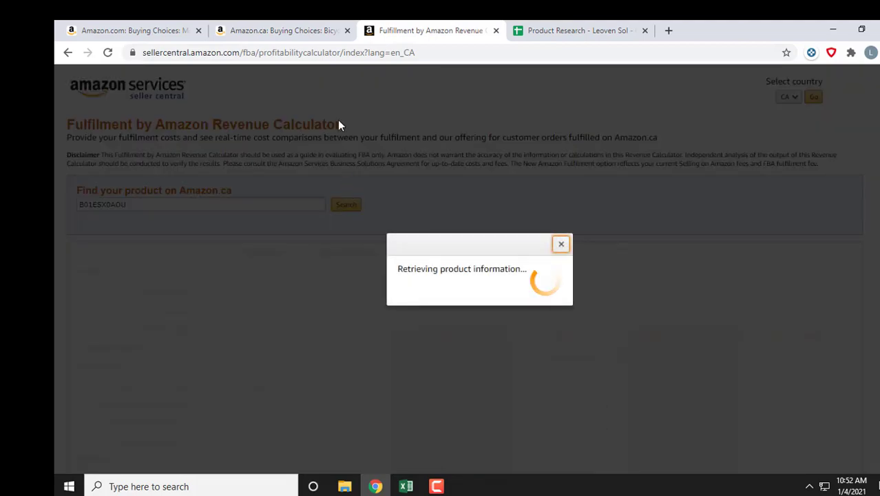
Step: Check the playing cards' lowest Amazon.ca offer and calculate the fees with both item price and cost of product set to 22.97
{"action": "key", "text": "ctrl+shift+Tab"}
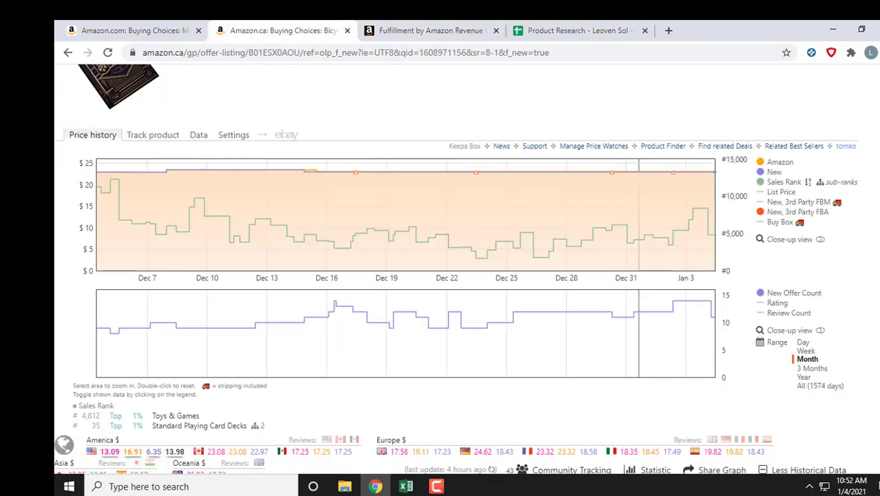
{"action": "scroll", "coordinate": [872, 227], "scroll_direction": "down", "scroll_amount": 2}
{"action": "left_click", "coordinate": [404, 33]}
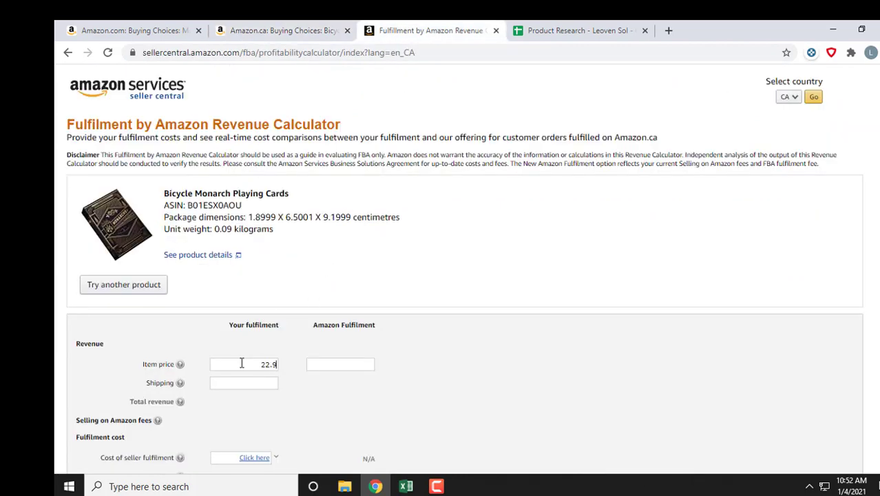
{"action": "scroll", "coordinate": [465, 269], "scroll_direction": "down", "scroll_amount": 5}
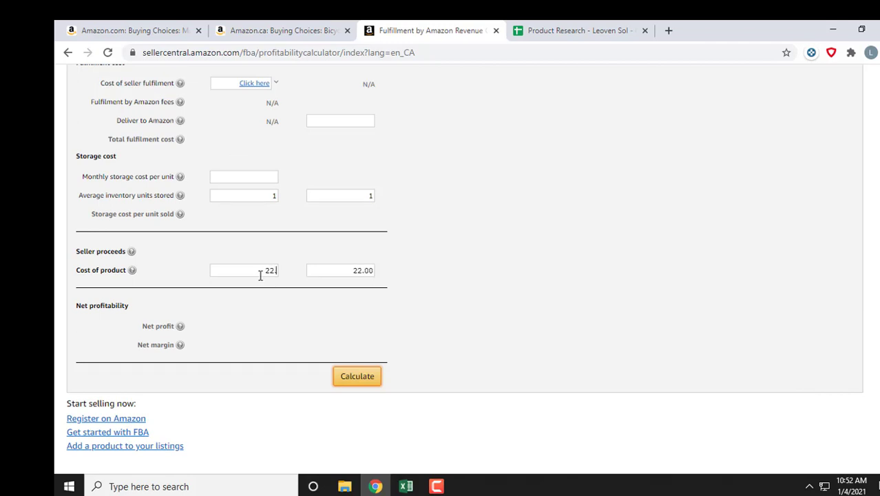
{"action": "left_click", "coordinate": [352, 378]}
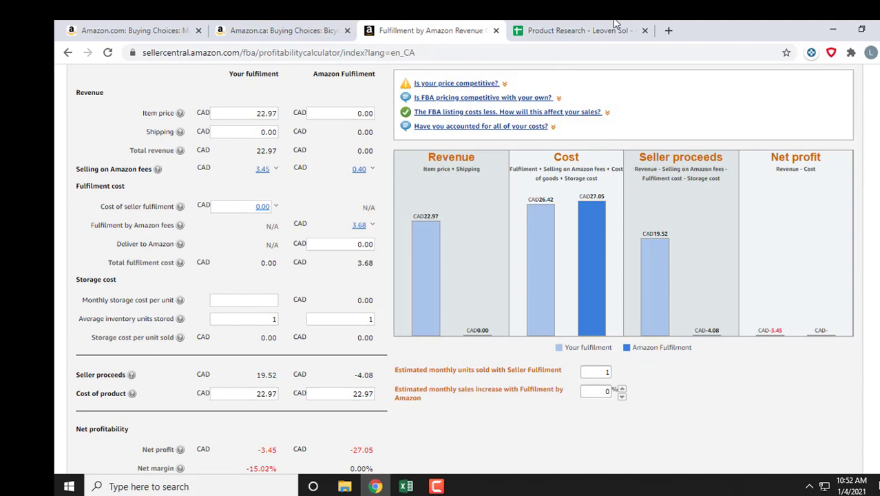
Step: Enter the Amazon.ca selling price 22.97 in cell P3864 of the Product Research spreadsheet
{"action": "left_click", "coordinate": [606, 30]}
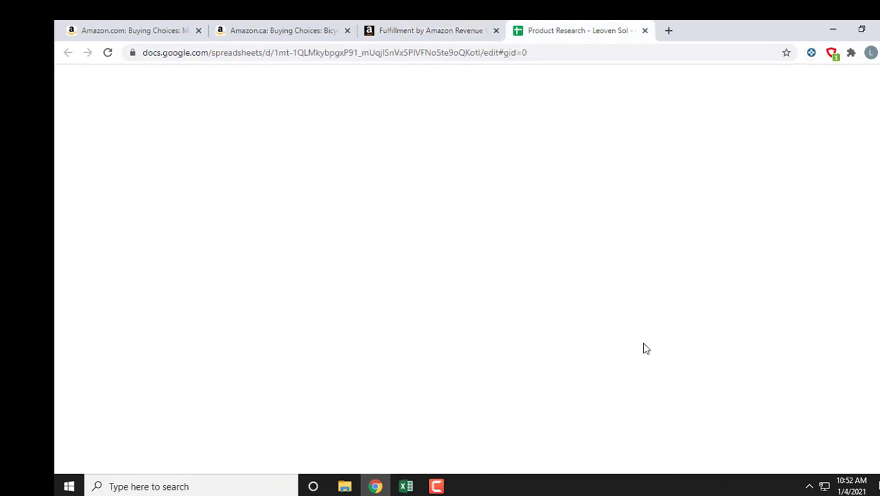
{"action": "type", "text": "22.9"}
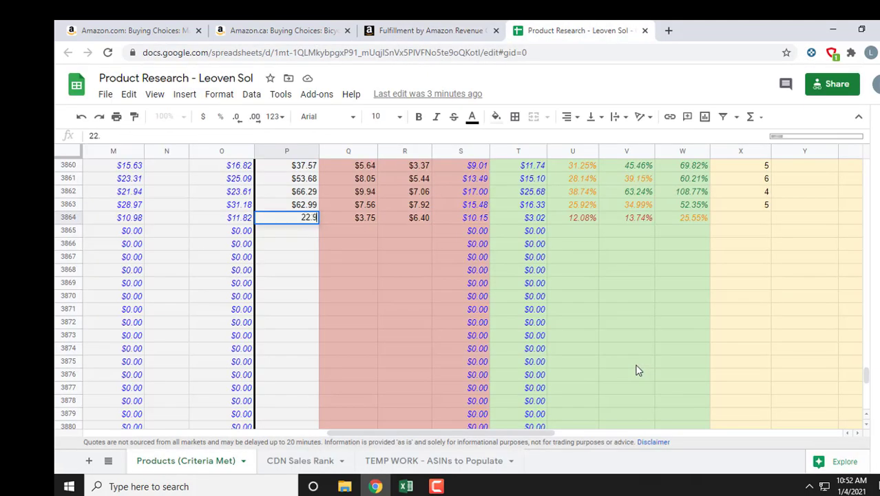
{"action": "type", "text": "7"}
{"action": "key", "text": "Tab"}
Step: Enter the calculator's selling fee 3.45 in cell Q3864 and the fulfilment fee 3.68 in cell R3864
{"action": "left_click", "coordinate": [427, 30]}
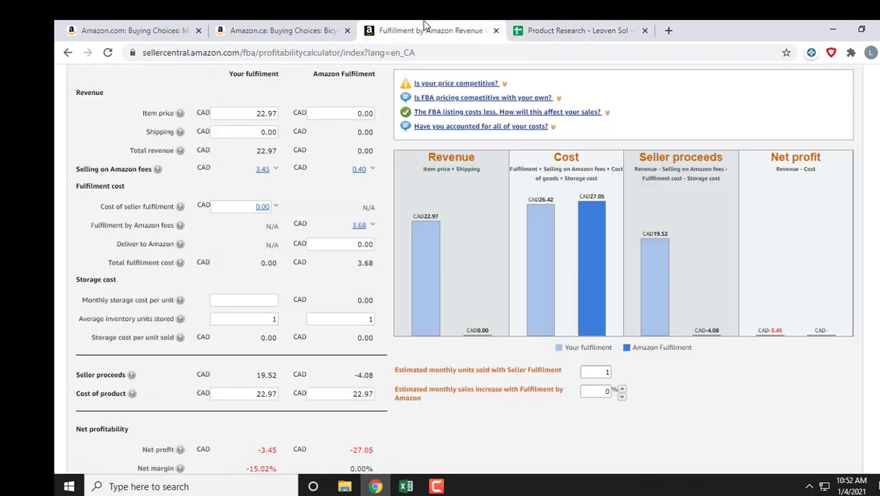
{"action": "left_click", "coordinate": [557, 32]}
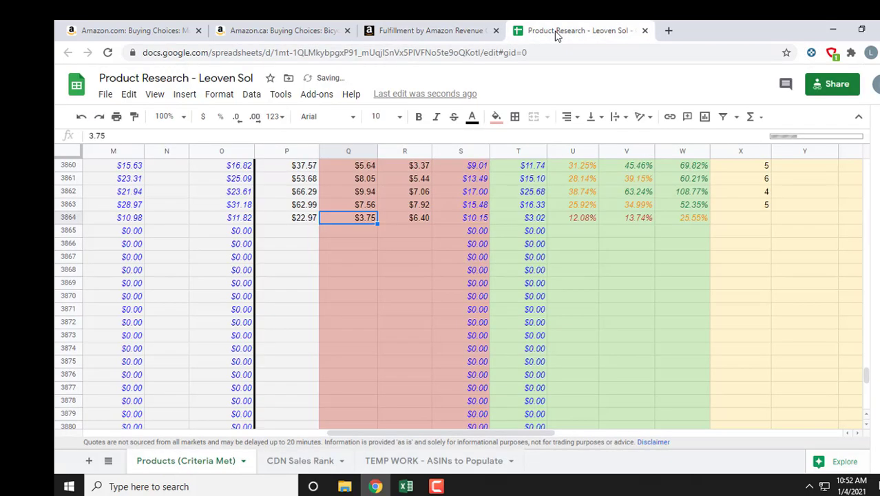
{"action": "type", "text": "3.45"}
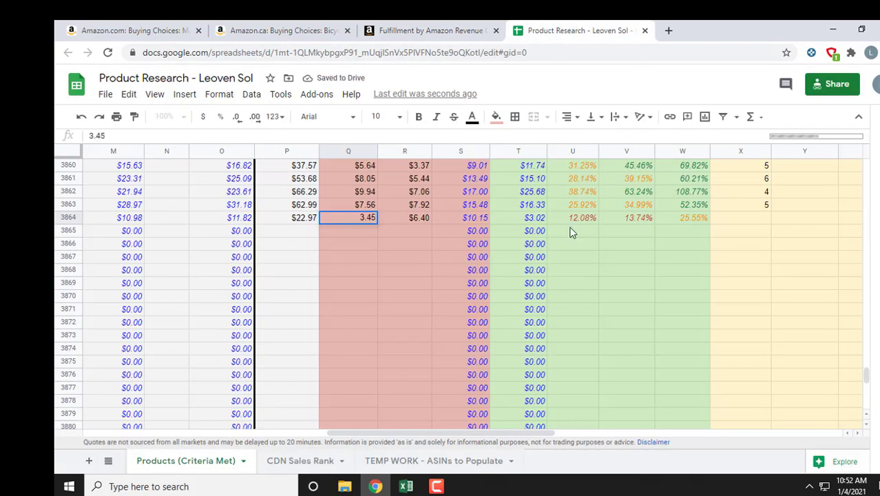
{"action": "key", "text": "Tab"}
{"action": "left_click", "coordinate": [372, 30]}
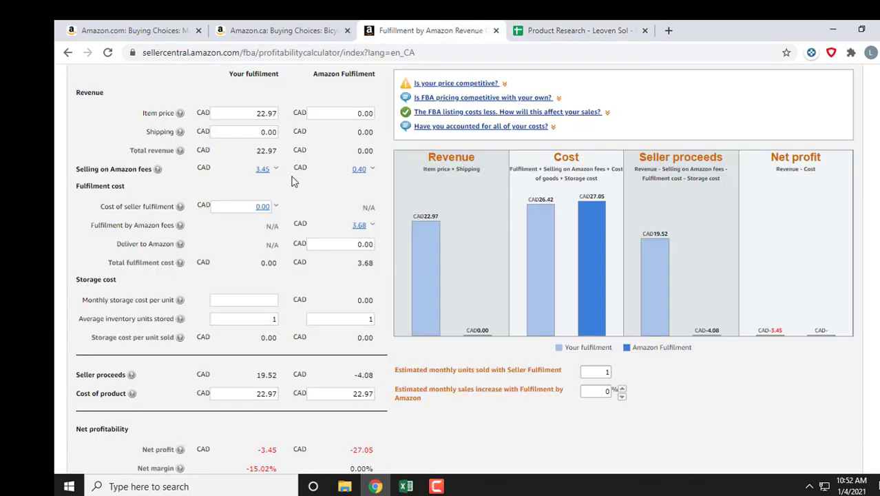
{"action": "left_click", "coordinate": [556, 30]}
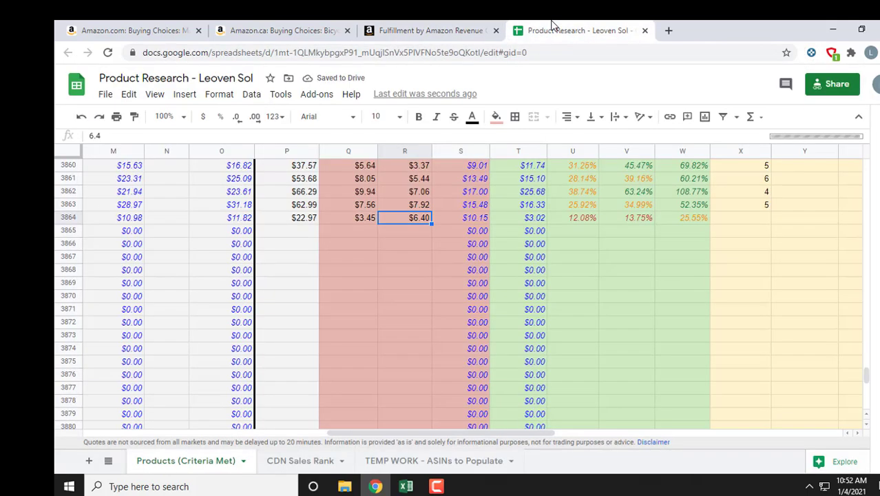
{"action": "type", "text": "3.68"}
{"action": "key", "text": "Left"}
Step: Enter the Amazon.com price 10.29 in cell I3864 and shipping cost 0 in cell J3864
{"action": "key", "text": "Left"}
{"action": "key", "text": "Left"}
{"action": "key", "text": "Left"}
{"action": "key", "text": "Left"}
{"action": "key", "text": "Left"}
{"action": "key", "text": "Left"}
{"action": "key", "text": "Left"}
{"action": "key", "text": "Left"}
{"action": "key", "text": "Left"}
{"action": "key", "text": "Left"}
{"action": "key", "text": "Left"}
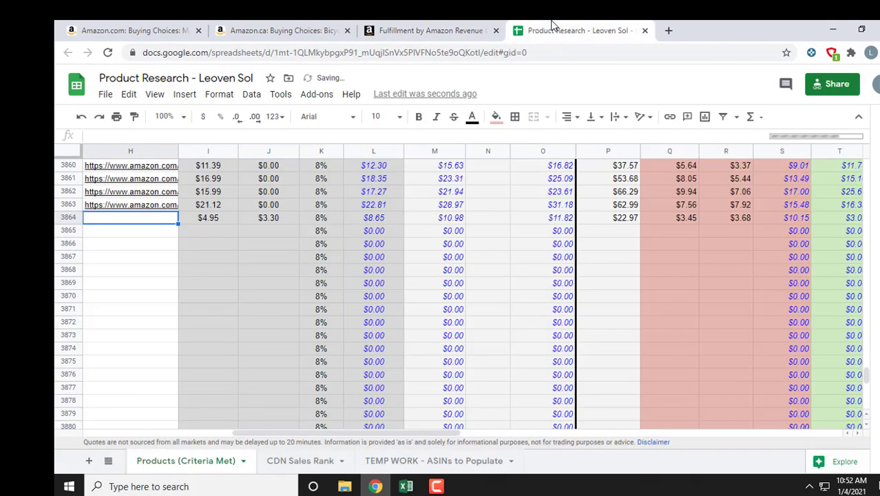
{"action": "key", "text": "Right"}
{"action": "key", "text": "Right"}
{"action": "key", "text": "Right"}
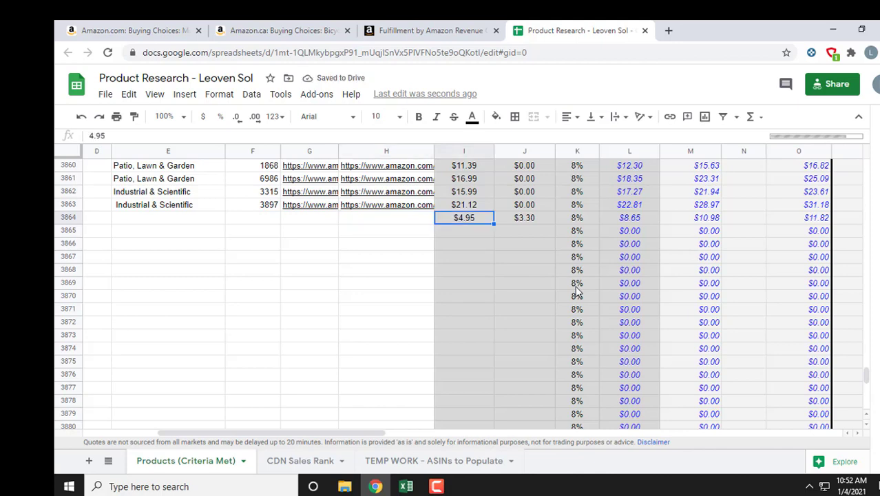
{"action": "left_click", "coordinate": [81, 30]}
{"action": "left_click", "coordinate": [553, 28]}
{"action": "type", "text": "10.29"}
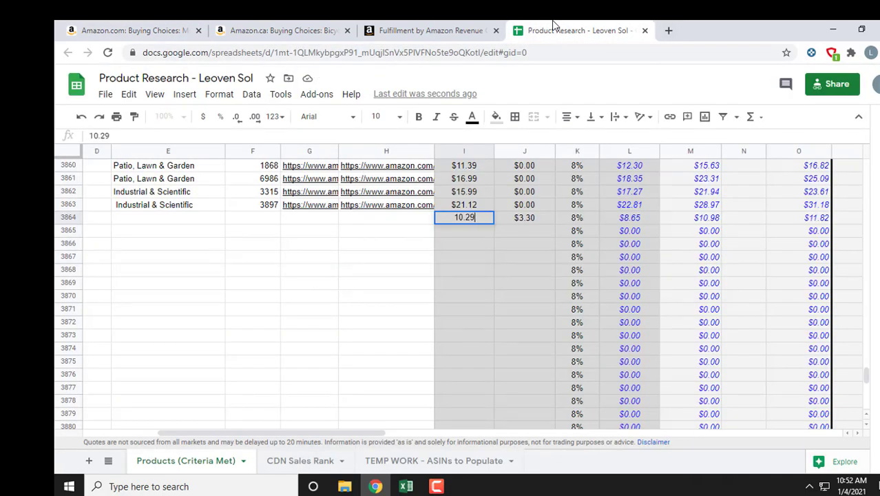
{"action": "key", "text": "Tab"}
{"action": "type", "text": "0"}
{"action": "key", "text": "Tab"}
Step: Review the calculated costs, profit and percentage returns across row 3864 for the playing cards
{"action": "key", "text": "Tab"}
{"action": "key", "text": "Tab"}
{"action": "key", "text": "Tab"}
{"action": "key", "text": "Tab"}
{"action": "key", "text": "Tab"}
{"action": "key", "text": "Tab"}
{"action": "key", "text": "Tab"}
{"action": "key", "text": "Tab"}
{"action": "key", "text": "Tab"}
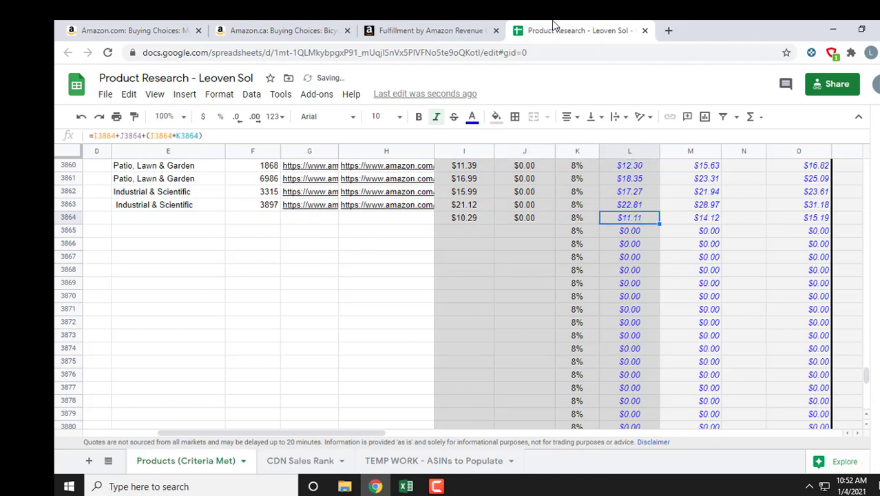
{"action": "key", "text": "Right"}
{"action": "key", "text": "Right"}
{"action": "key", "text": "Right"}
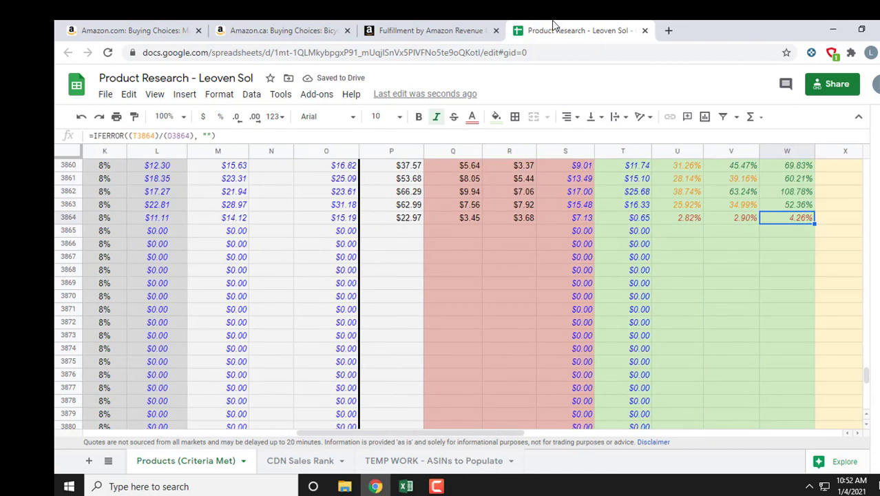
{"action": "key", "text": "Left"}
{"action": "key", "text": "Left"}
{"action": "key", "text": "Left"}
{"action": "key", "text": "Left"}
{"action": "key", "text": "Left"}
{"action": "key", "text": "Left"}
{"action": "key", "text": "Left"}
Step: Copy the next ASIN, B010VLT93Q, from the Excel template and load its offer listing on Amazon.ca in Chrome
{"action": "key", "text": "alt+Tab"}
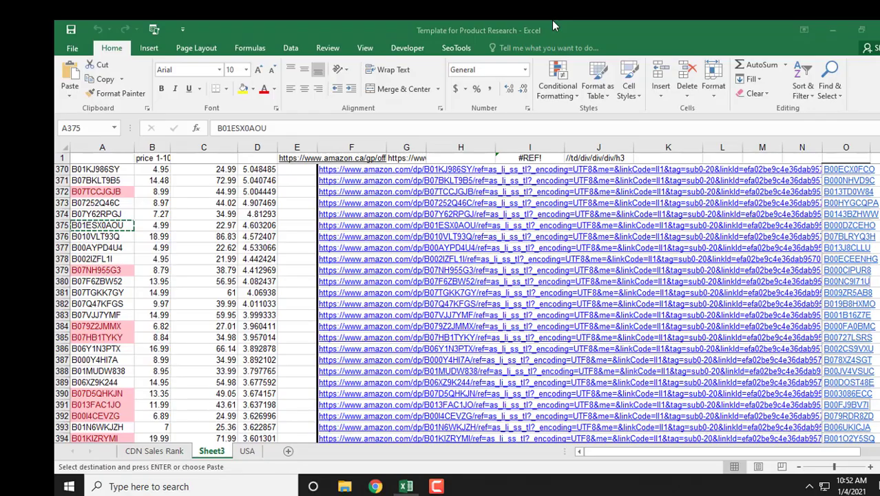
{"action": "key", "text": "Down"}
{"action": "key", "text": "alt+Tab"}
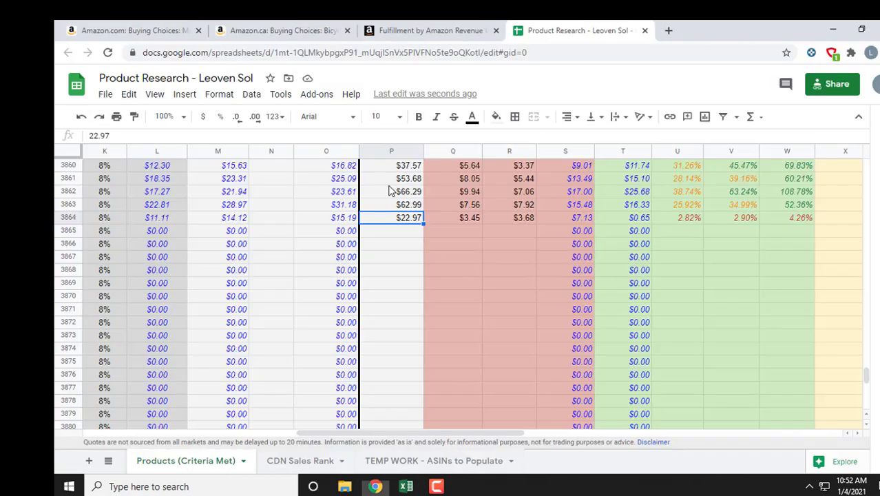
{"action": "left_click", "coordinate": [282, 31]}
{"action": "double_click", "coordinate": [279, 53]}
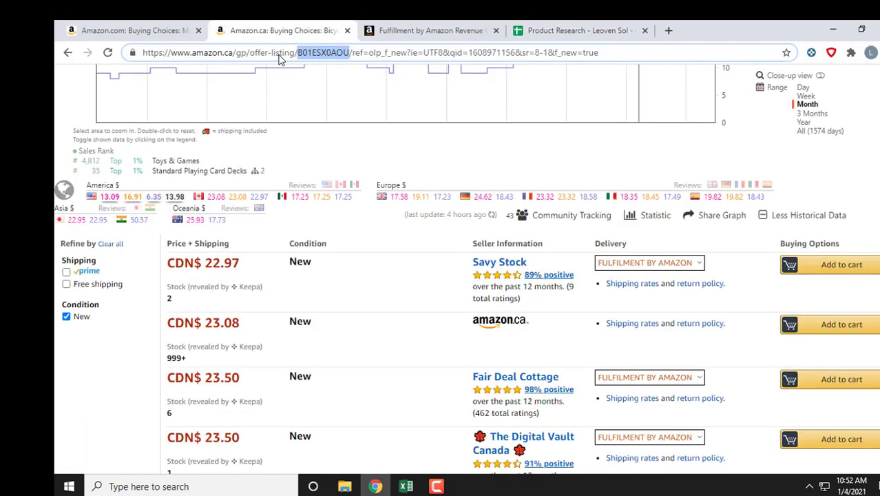
{"action": "type", "text": "B010VLT93Q"}
{"action": "key", "text": "Return"}
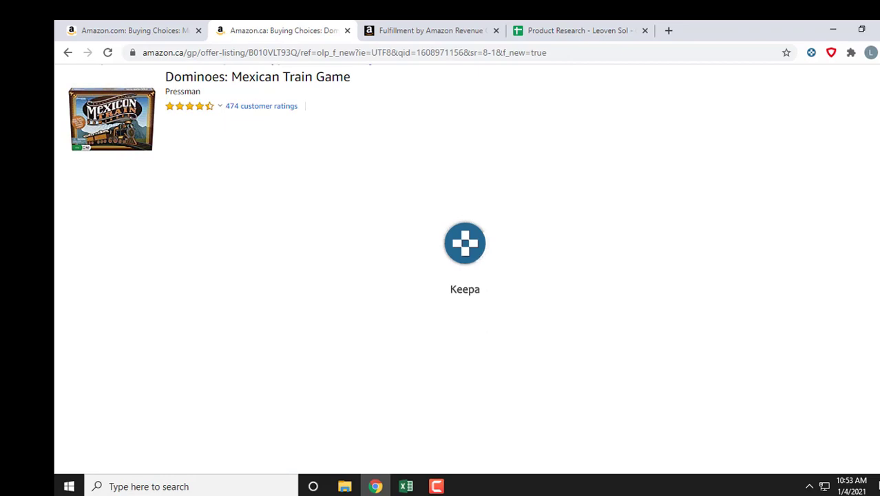
Step: Set the Keepa price history range to Month for the Mexican Train dominoes and examine the price trend and Amazon.ca offers
{"action": "scroll", "coordinate": [811, 354], "scroll_direction": "down", "scroll_amount": 2}
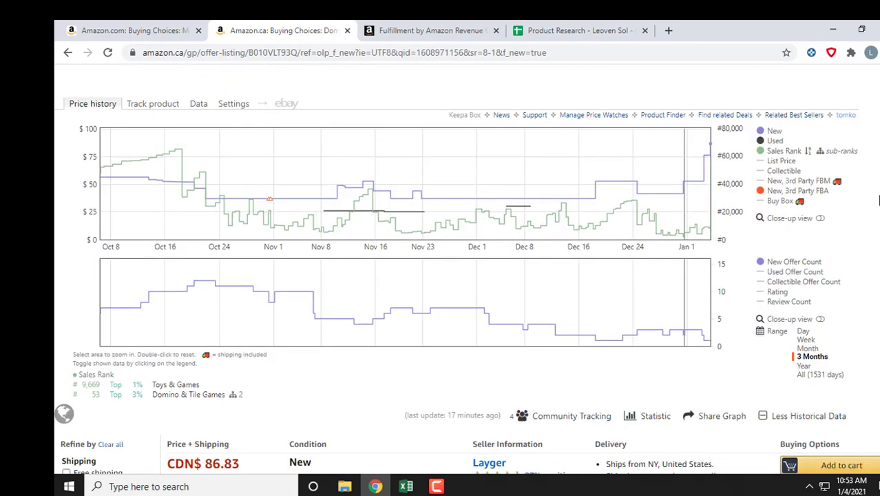
{"action": "left_click", "coordinate": [807, 349]}
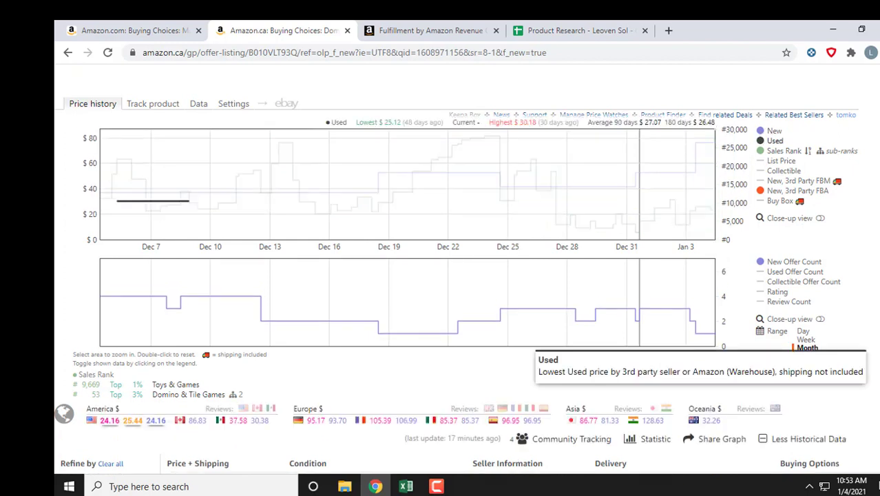
{"action": "scroll", "coordinate": [775, 145], "scroll_direction": "down", "scroll_amount": 1}
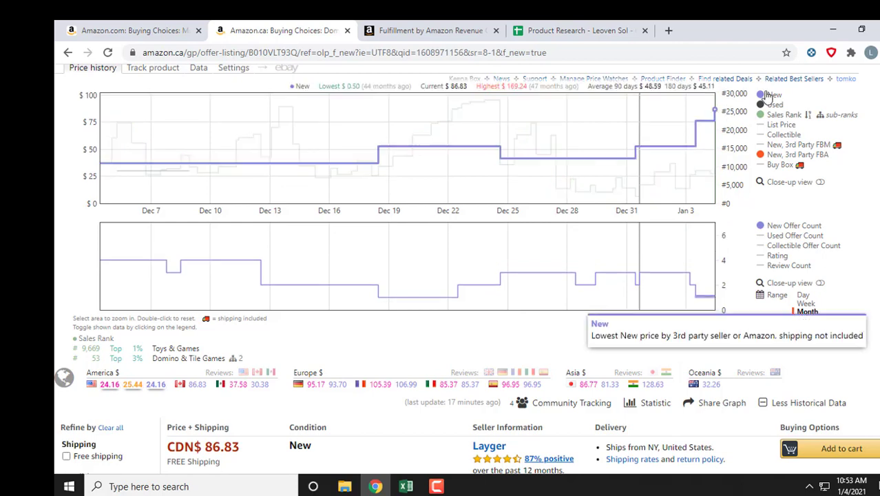
{"action": "mouse_move", "coordinate": [659, 406]}
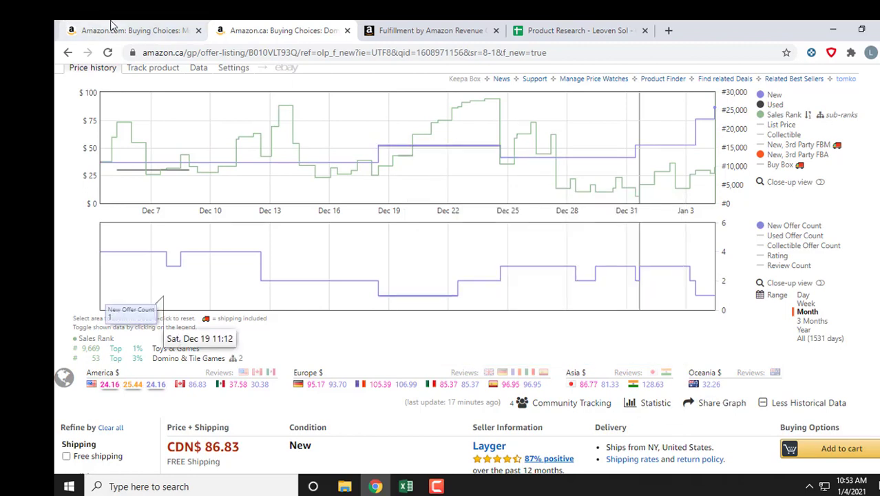
Step: Load the Amazon.com offer listing for ASIN B010VLT93Q and check the sellers' prices and delivery terms
{"action": "left_click", "coordinate": [131, 31]}
{"action": "left_click", "coordinate": [285, 52]}
{"action": "key", "text": "ctrl+v"}
{"action": "key", "text": "Return"}
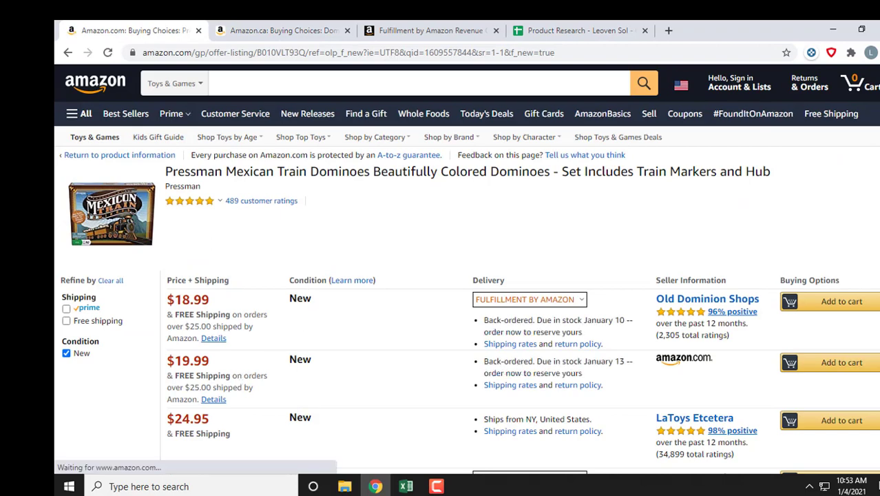
{"action": "scroll", "coordinate": [291, 412], "scroll_direction": "down", "scroll_amount": 3}
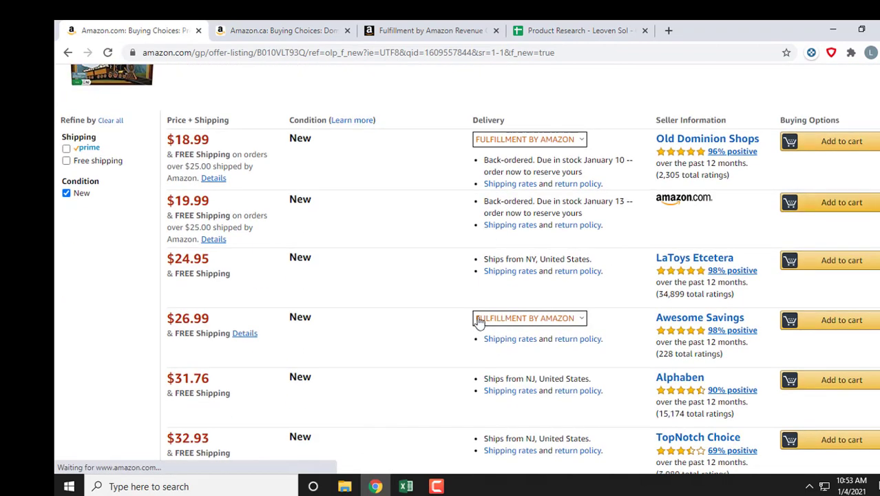
Step: Copy ASIN B00AYPD4U4 from cell A377 of the Excel template and load its Amazon.ca offer listing in Chrome
{"action": "left_click", "coordinate": [277, 31]}
{"action": "key", "text": "alt+Tab"}
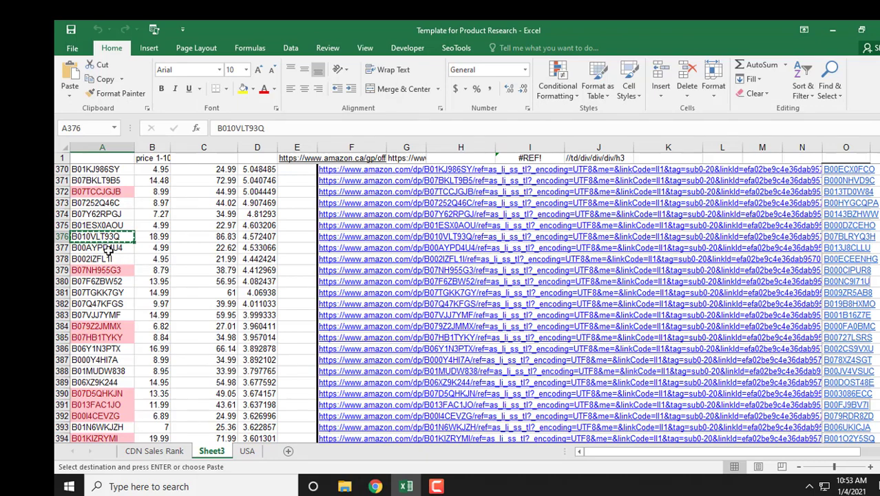
{"action": "left_click", "coordinate": [111, 250]}
{"action": "key", "text": "ctrl+c"}
{"action": "key", "text": "alt+Tab"}
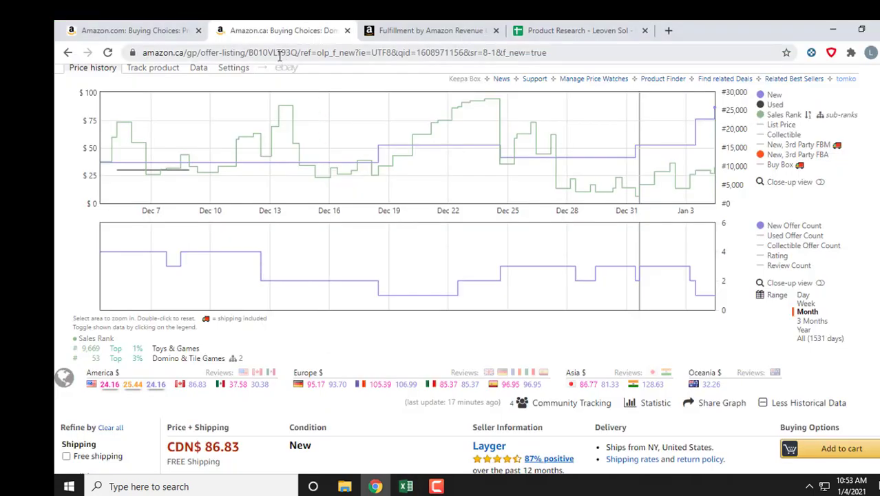
{"action": "double_click", "coordinate": [309, 53]}
{"action": "key", "text": "ctrl+v"}
{"action": "key", "text": "Return"}
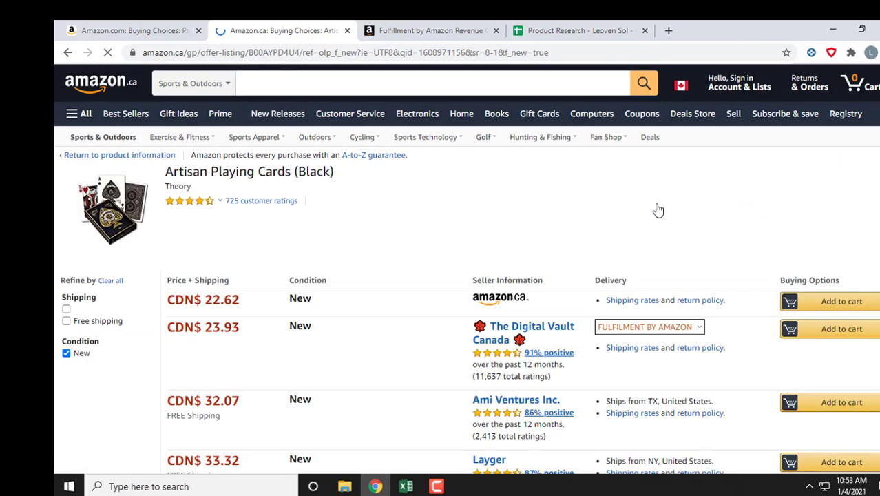
Step: Set the Keepa range to Month for the Artisan Playing Cards and examine the price history, sales rank and offers
{"action": "scroll", "coordinate": [620, 210], "scroll_direction": "down", "scroll_amount": 1}
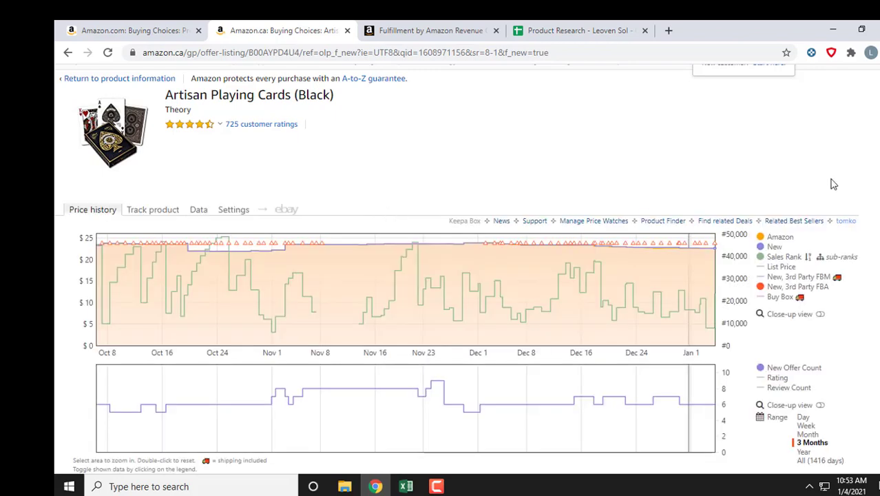
{"action": "scroll", "coordinate": [852, 230], "scroll_direction": "down", "scroll_amount": 2}
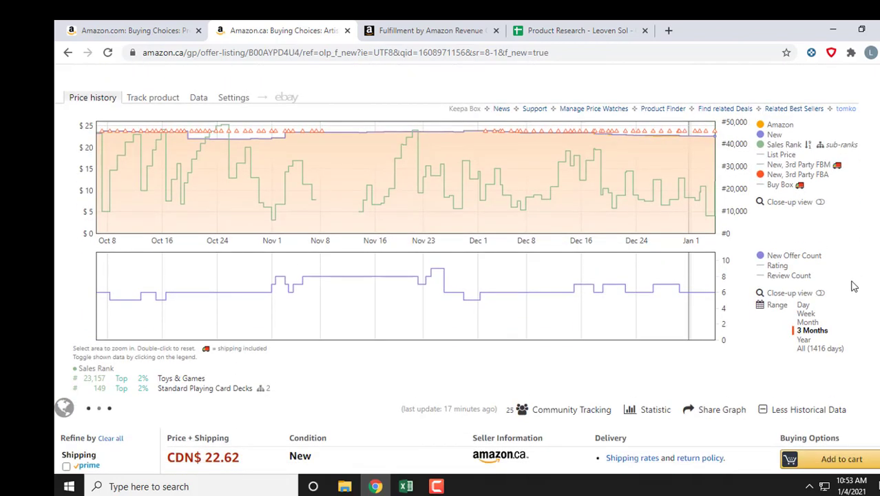
{"action": "left_click", "coordinate": [810, 322]}
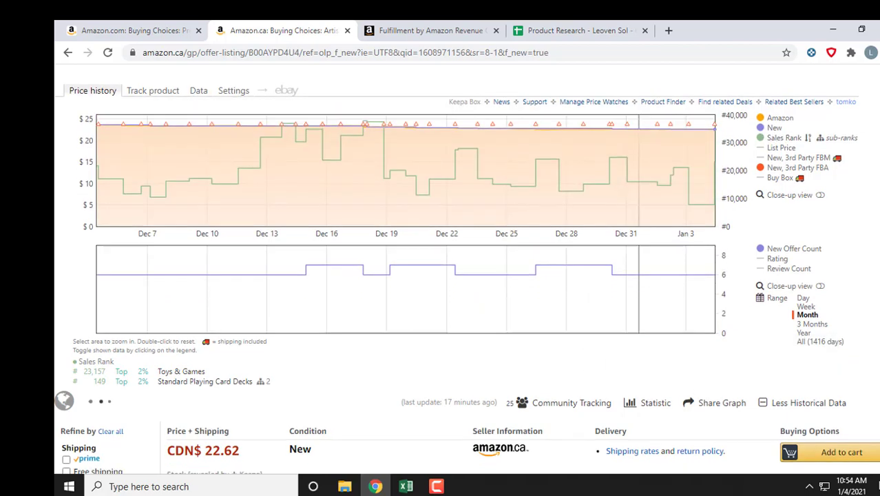
{"action": "scroll", "coordinate": [831, 313], "scroll_direction": "down", "scroll_amount": 1}
{"action": "scroll", "coordinate": [831, 313], "scroll_direction": "up", "scroll_amount": 1}
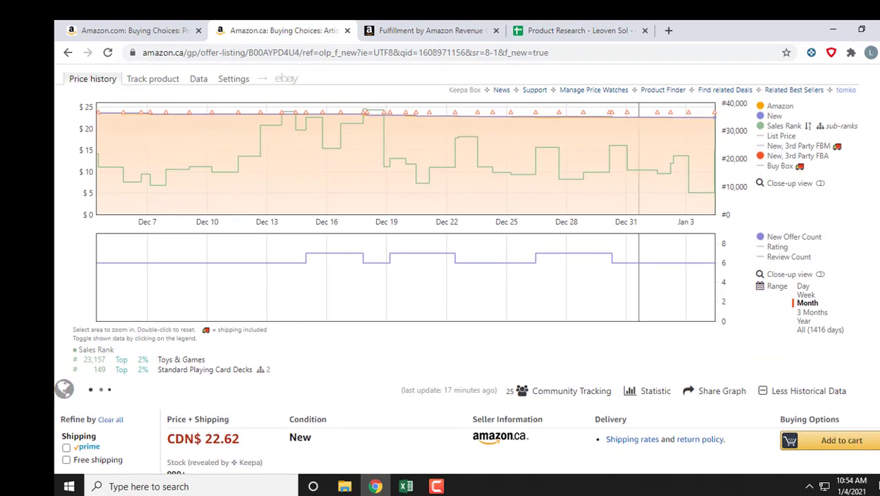
Step: Load the Amazon.com offer listing for ASIN B00AYPD4U4 and compare its prices with the Amazon.ca offers
{"action": "left_click", "coordinate": [111, 30]}
{"action": "double_click", "coordinate": [323, 52]}
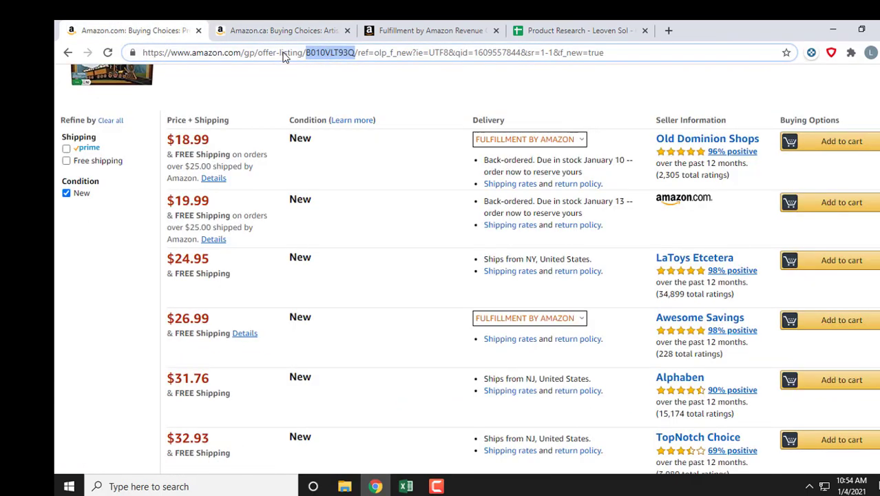
{"action": "key", "text": "ctrl+v"}
{"action": "key", "text": "Return"}
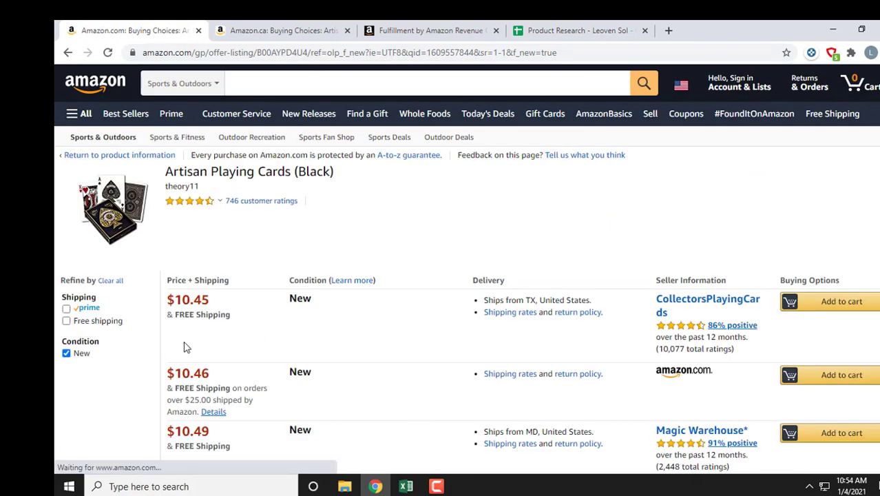
{"action": "left_click", "coordinate": [280, 27]}
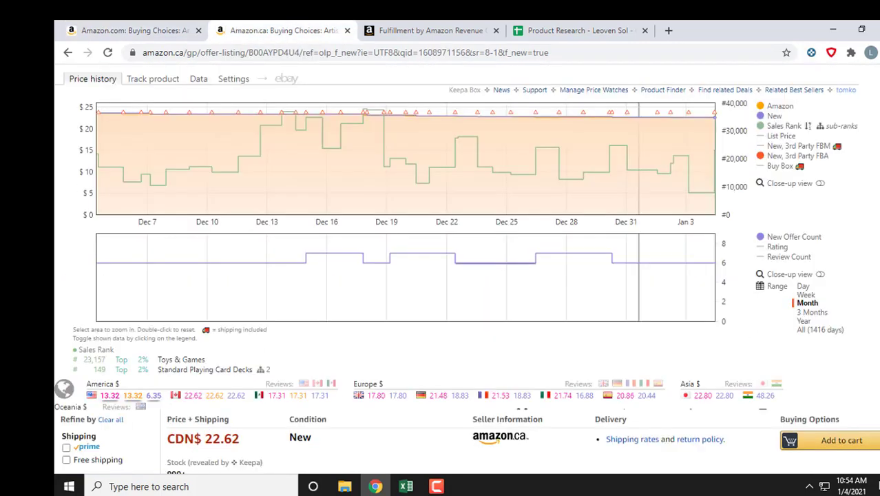
{"action": "scroll", "coordinate": [833, 152], "scroll_direction": "up", "scroll_amount": 3}
{"action": "left_click", "coordinate": [143, 28]}
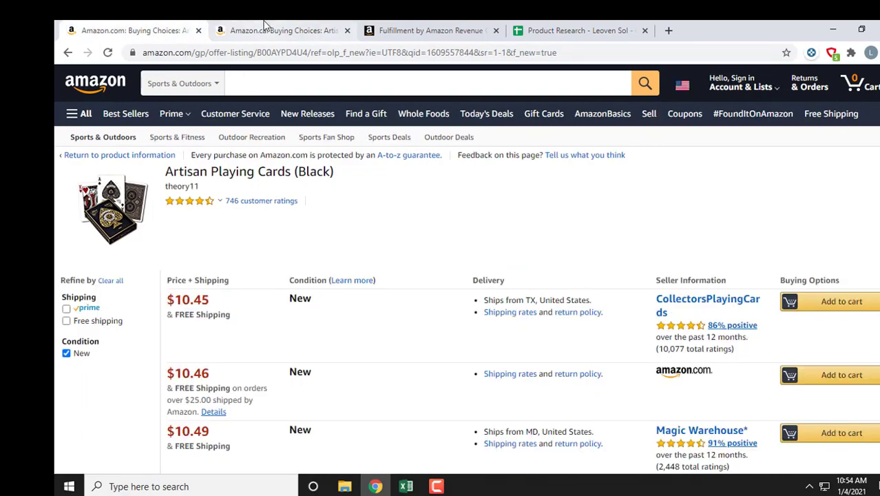
Step: Copy ASIN B002IZFL1I from cell A378 of the Excel template and load its Amazon.ca offer listing in Chrome
{"action": "left_click", "coordinate": [265, 30]}
{"action": "key", "text": "alt+Tab"}
{"action": "left_click", "coordinate": [121, 263]}
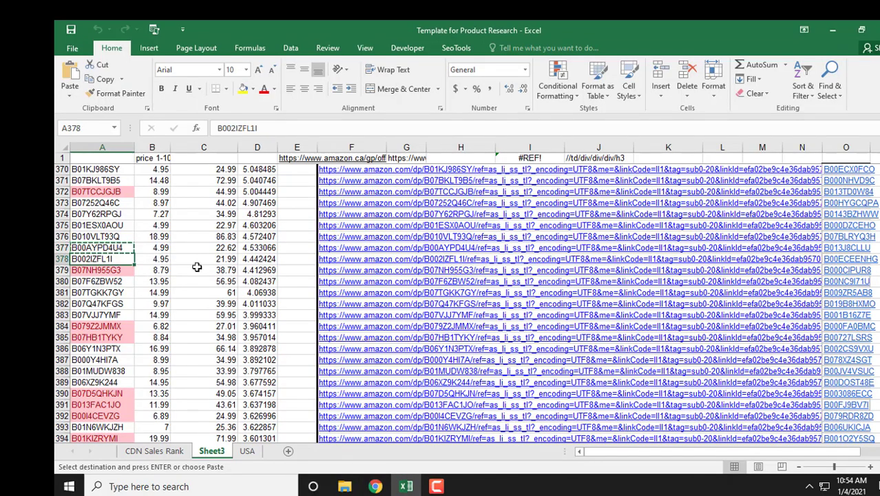
{"action": "key", "text": "ctrl+c"}
{"action": "key", "text": "alt+Tab"}
{"action": "double_click", "coordinate": [281, 52]}
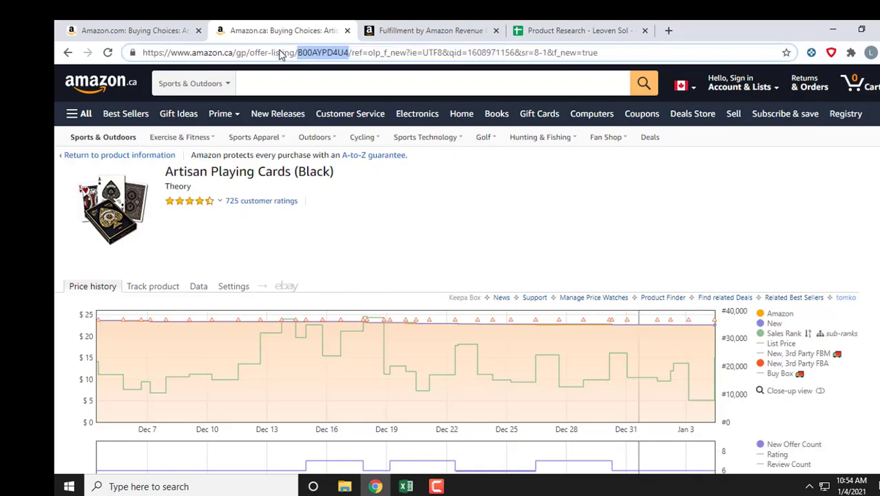
{"action": "key", "text": "ctrl+v"}
{"action": "key", "text": "Return"}
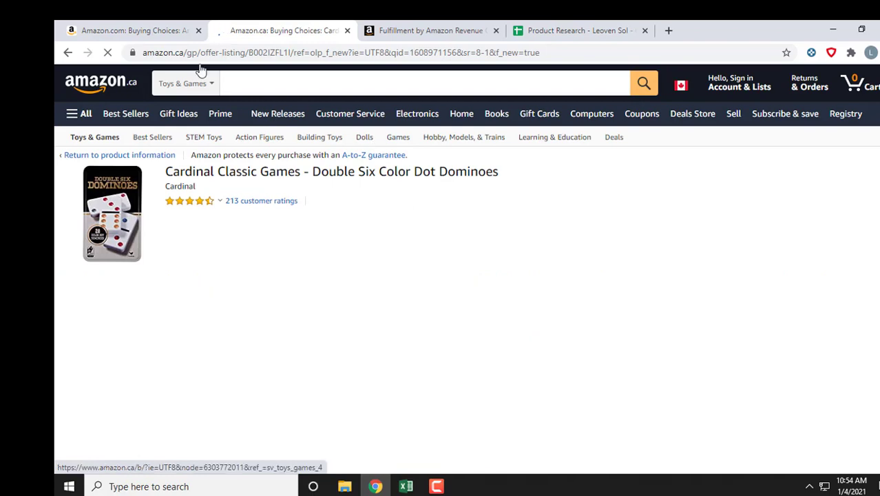
Step: Load the Amazon.com offer listing for ASIN B002IZFL1I
{"action": "left_click", "coordinate": [152, 30]}
{"action": "double_click", "coordinate": [290, 52]}
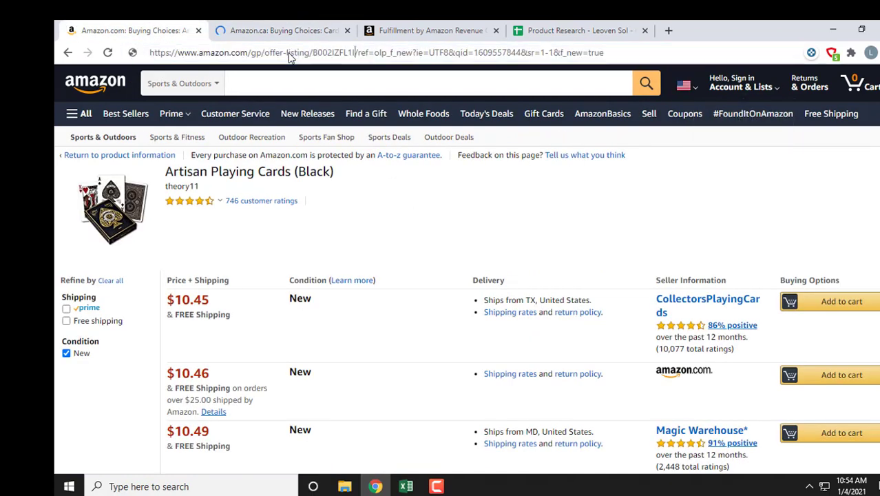
{"action": "key", "text": "ctrl+v"}
{"action": "key", "text": "Return"}
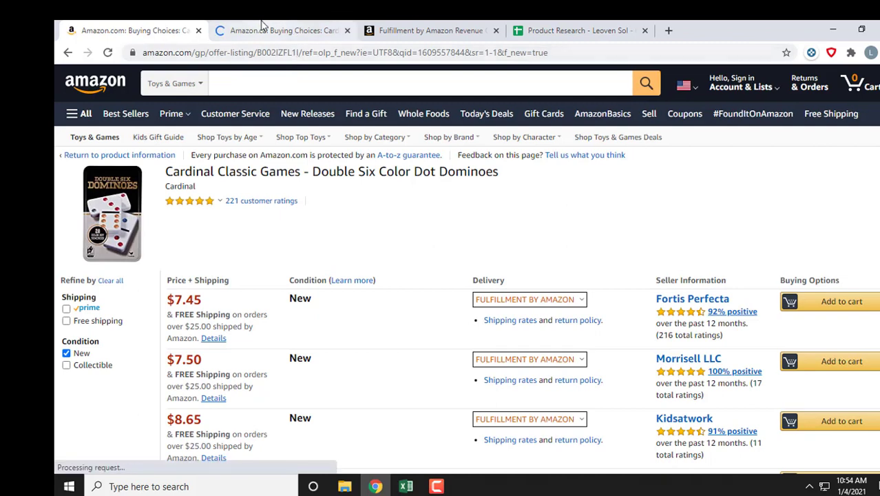
Step: Set the Amazon.ca Keepa range to Month for the Double Six dominoes and compare the offers with the Amazon.com prices
{"action": "left_click", "coordinate": [275, 31]}
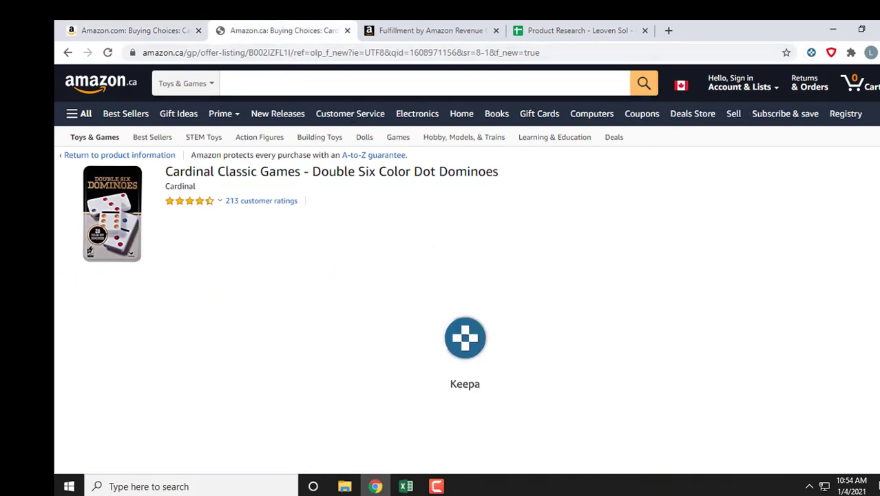
{"action": "scroll", "coordinate": [467, 268], "scroll_direction": "down", "scroll_amount": 2}
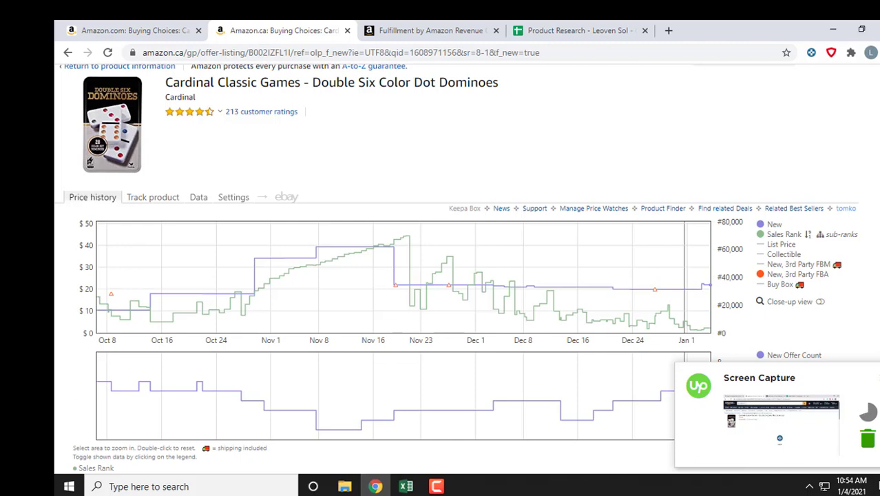
{"action": "scroll", "coordinate": [441, 268], "scroll_direction": "down", "scroll_amount": 2}
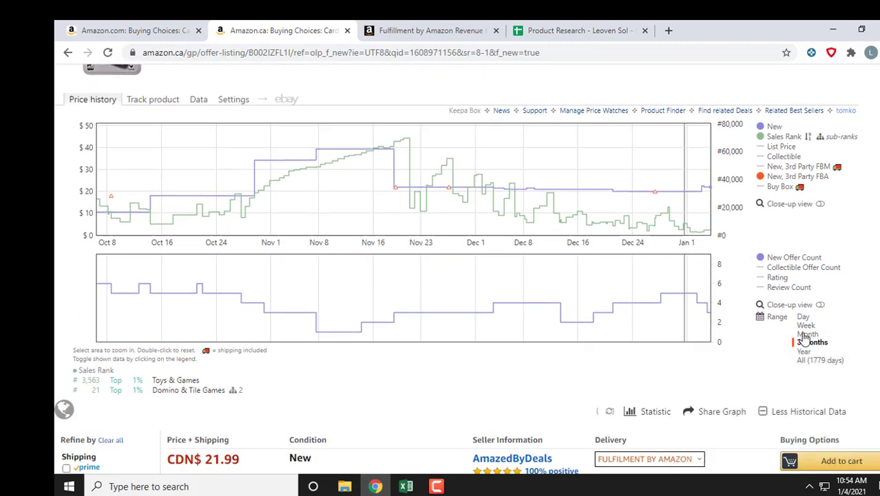
{"action": "left_click", "coordinate": [807, 333]}
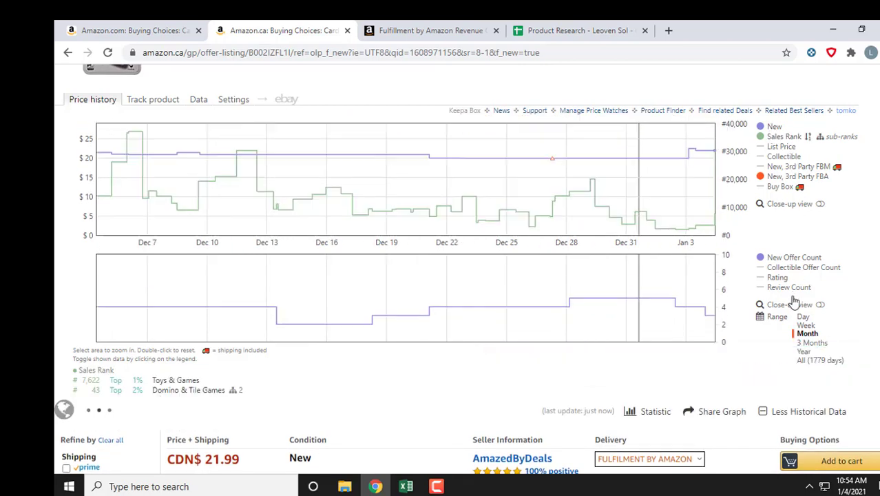
{"action": "scroll", "coordinate": [441, 269], "scroll_direction": "down", "scroll_amount": 1}
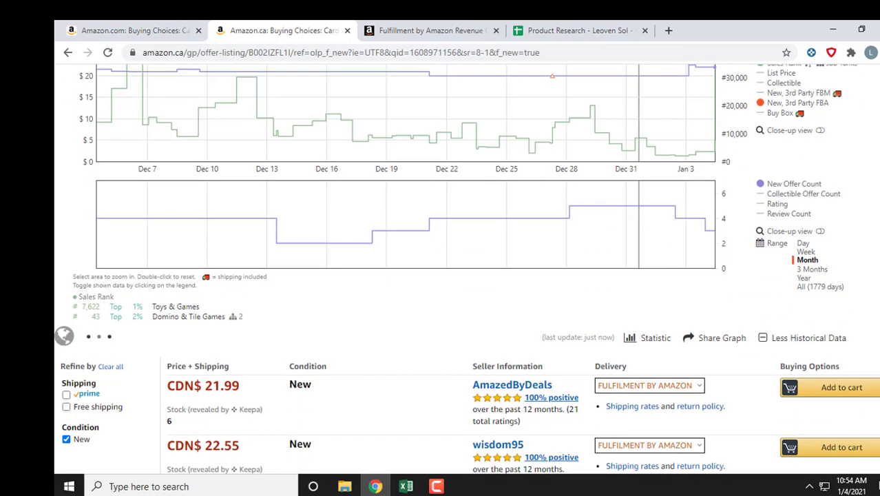
{"action": "scroll", "coordinate": [440, 268], "scroll_direction": "up", "scroll_amount": 4}
{"action": "left_click", "coordinate": [163, 29]}
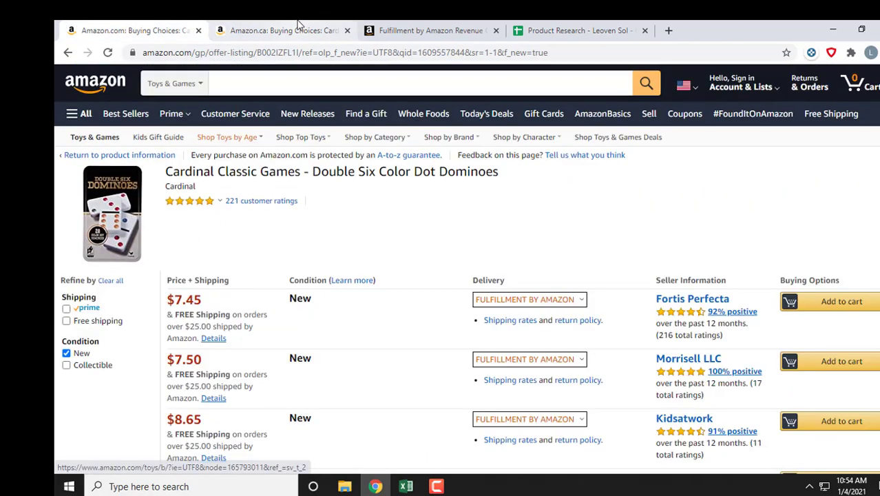
Step: Look up ASIN B002IZFL1I as a new product in the Fulfilment by Amazon Revenue Calculator
{"action": "left_click", "coordinate": [411, 27]}
{"action": "scroll", "coordinate": [268, 227], "scroll_direction": "up", "scroll_amount": 3}
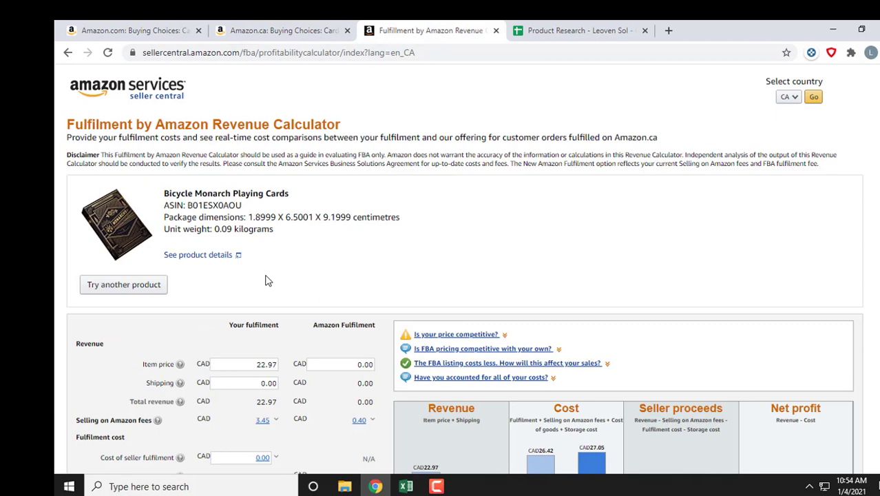
{"action": "left_click", "coordinate": [162, 287]}
{"action": "double_click", "coordinate": [142, 204]}
{"action": "key", "text": "ctrl+v"}
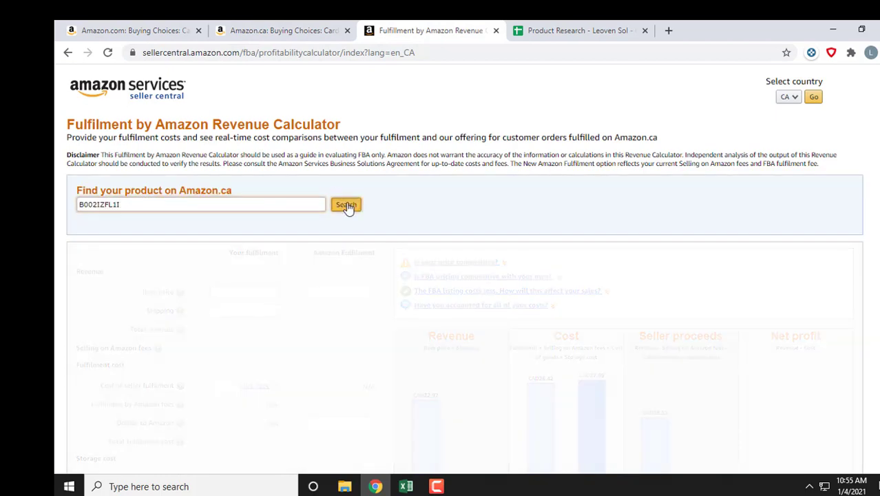
{"action": "left_click", "coordinate": [346, 204]}
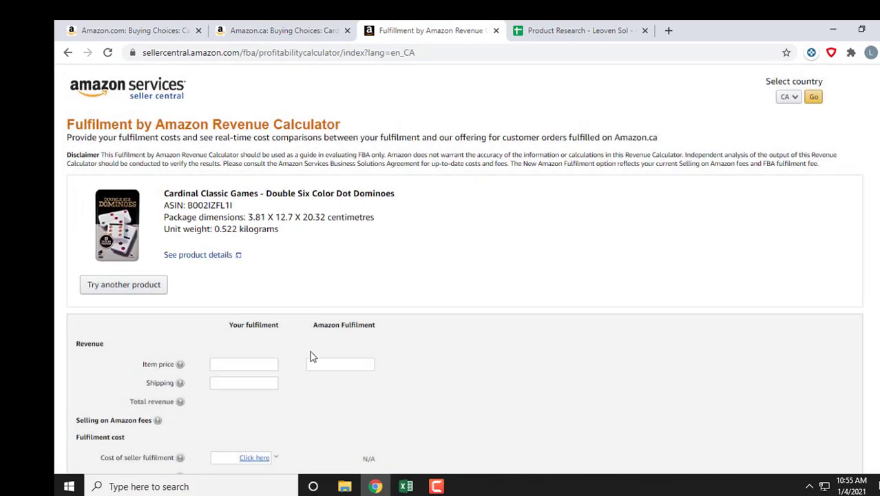
Step: Check the lowest Amazon.ca offer and calculate the dominoes' fees with item price and cost of product both set to 21.99
{"action": "left_click", "coordinate": [267, 24]}
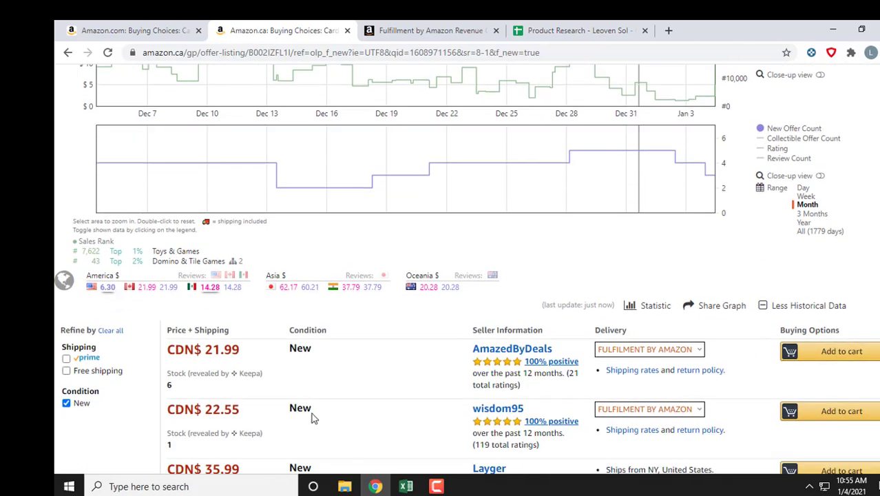
{"action": "left_click", "coordinate": [428, 26]}
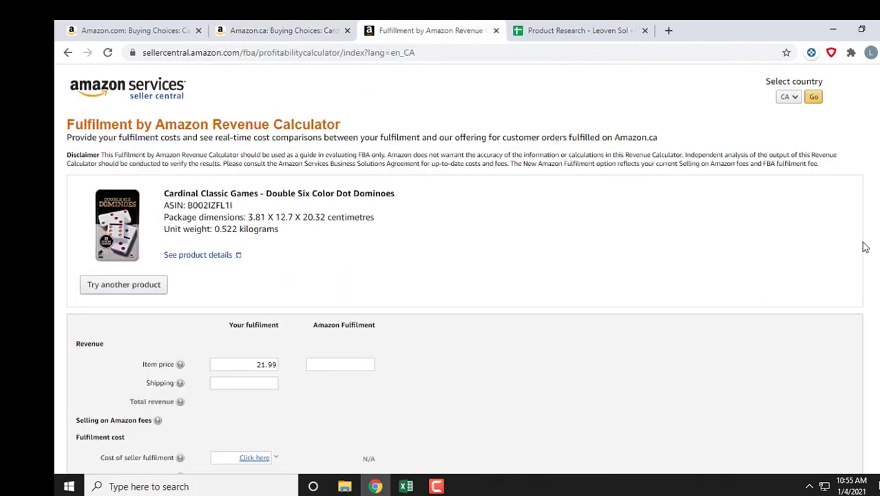
{"action": "scroll", "coordinate": [275, 324], "scroll_direction": "down", "scroll_amount": 5}
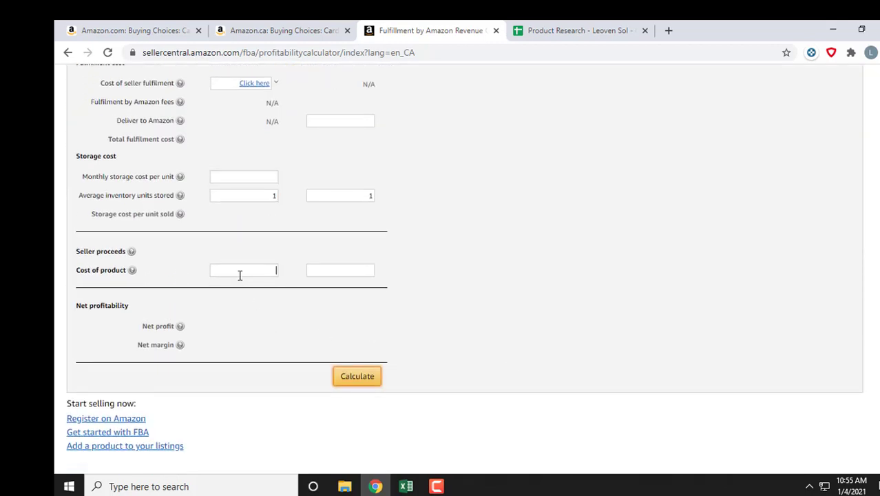
{"action": "left_click", "coordinate": [366, 382]}
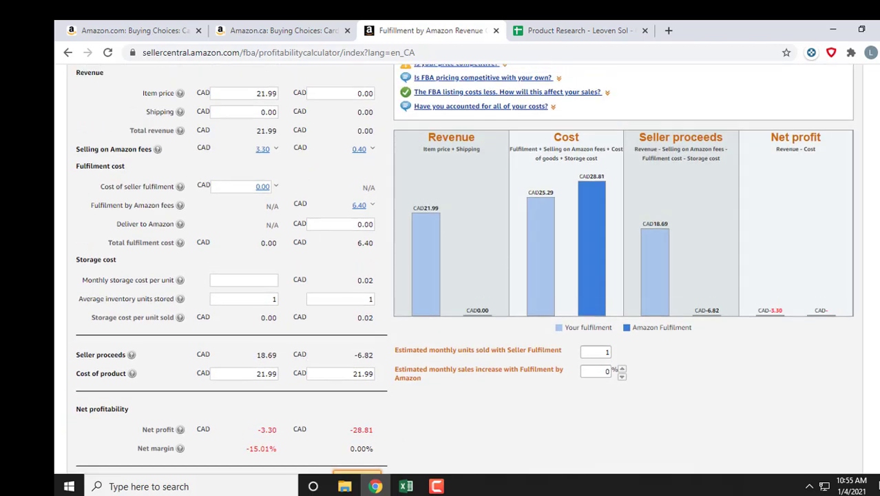
Step: Record the Amazon.ca price 21.99 in P3864 and the selling fee 3.30 in Q3864 of the Product Research spreadsheet
{"action": "left_click", "coordinate": [575, 30]}
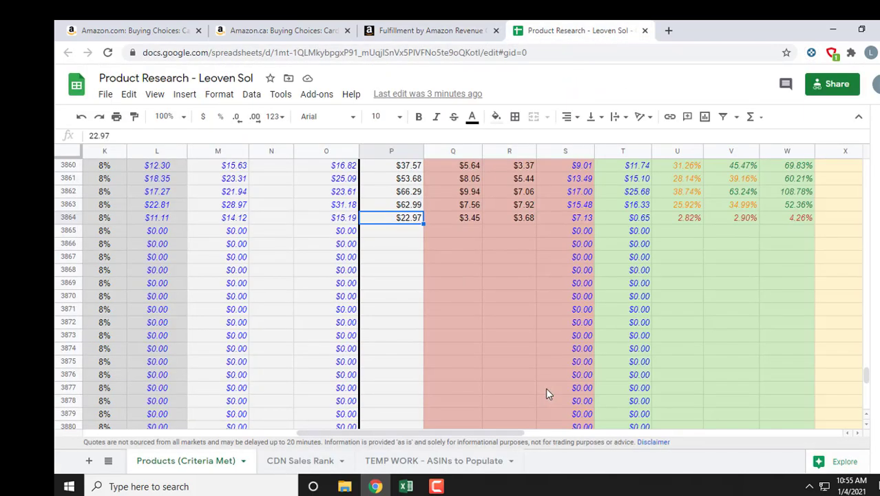
{"action": "type", "text": "21"}
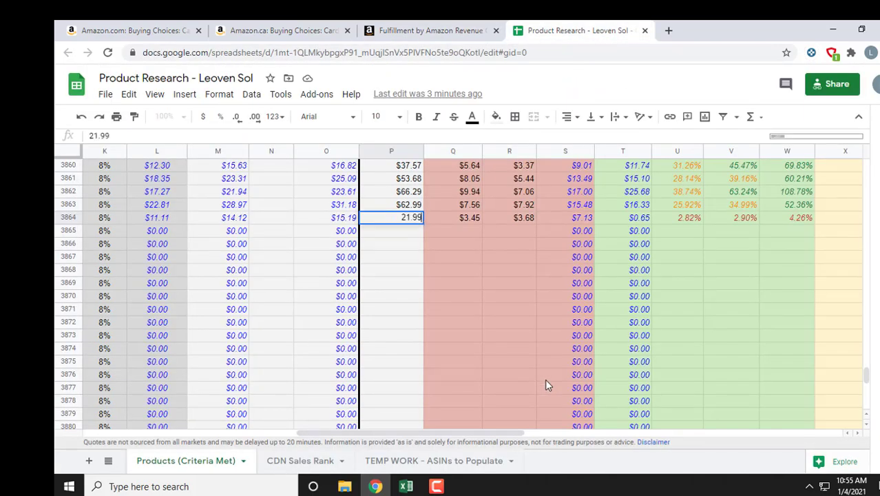
{"action": "key", "text": "Tab"}
{"action": "left_click", "coordinate": [417, 30]}
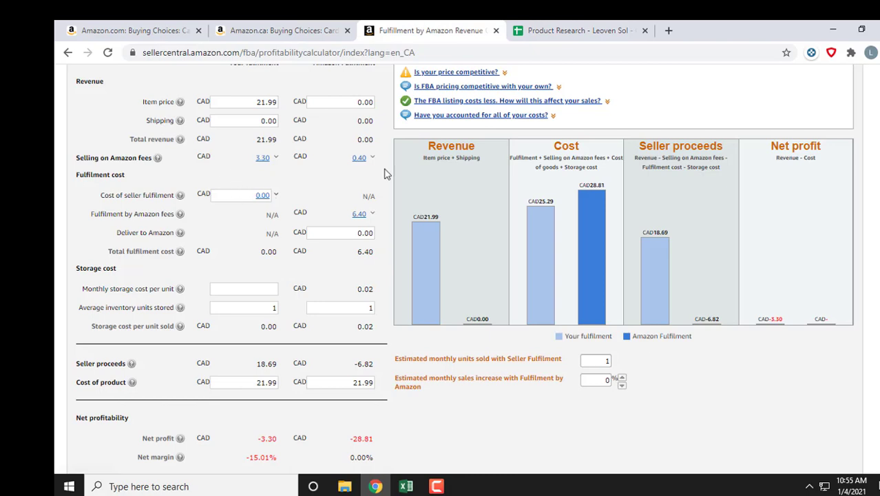
{"action": "left_click", "coordinate": [536, 31]}
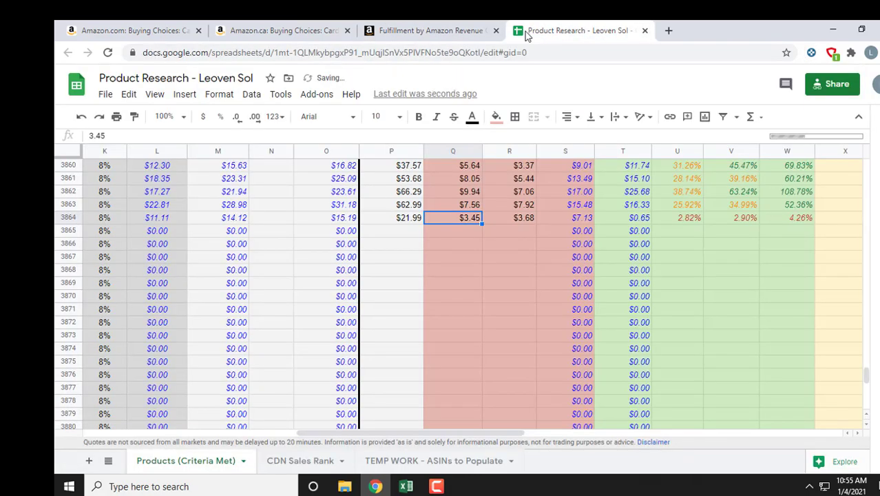
{"action": "type", "text": "3.30"}
{"action": "key", "text": "Tab"}
Step: Check the Fulfilment by Amazon fee in the Revenue Calculator and record 6.40 in cell R3864
{"action": "left_click", "coordinate": [416, 31]}
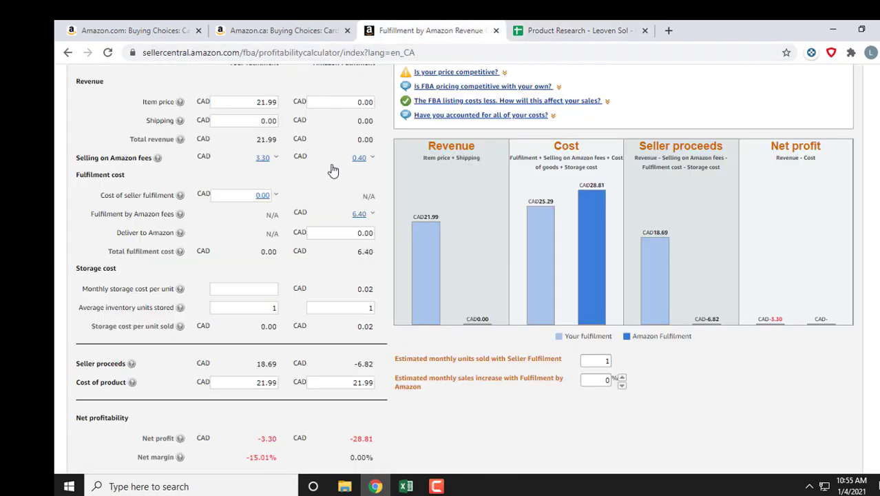
{"action": "left_click", "coordinate": [551, 33]}
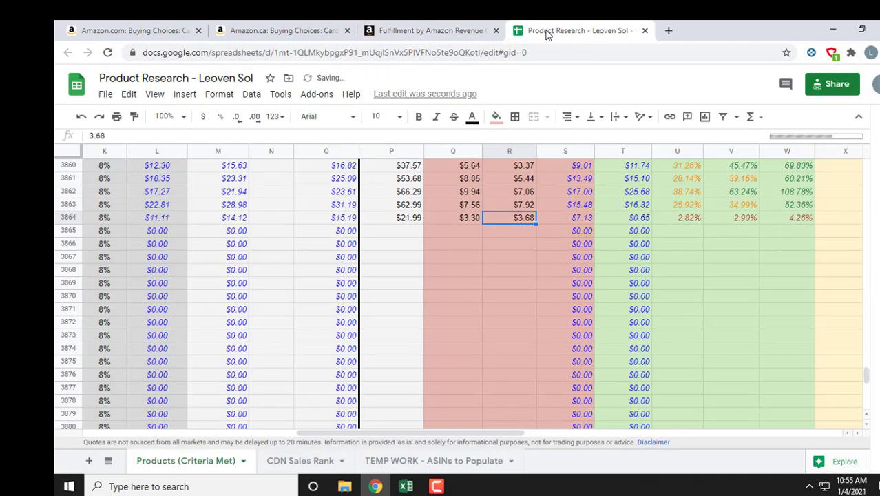
{"action": "type", "text": "6.4"}
{"action": "key", "text": "Tab"}
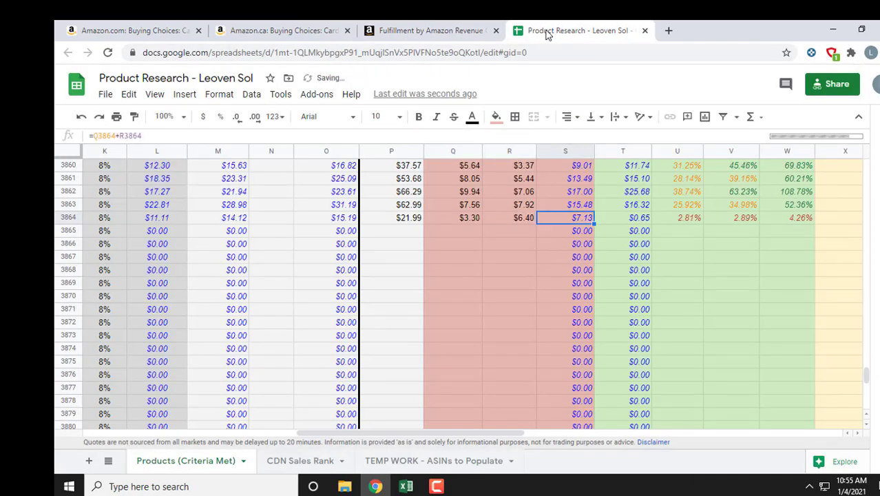
Step: Check the lowest Amazon.com offer for the dominoes and record 7.45 in cell I3864 of the Product Research spreadsheet
{"action": "key", "text": "Left"}
{"action": "key", "text": "Left"}
{"action": "key", "text": "Left"}
{"action": "key", "text": "Left"}
{"action": "key", "text": "Left"}
{"action": "key", "text": "Left"}
{"action": "key", "text": "Left"}
{"action": "key", "text": "Left"}
{"action": "key", "text": "Left"}
{"action": "key", "text": "Left"}
{"action": "key", "text": "Left"}
{"action": "key", "text": "Left"}
{"action": "key", "text": "Left"}
{"action": "key", "text": "Left"}
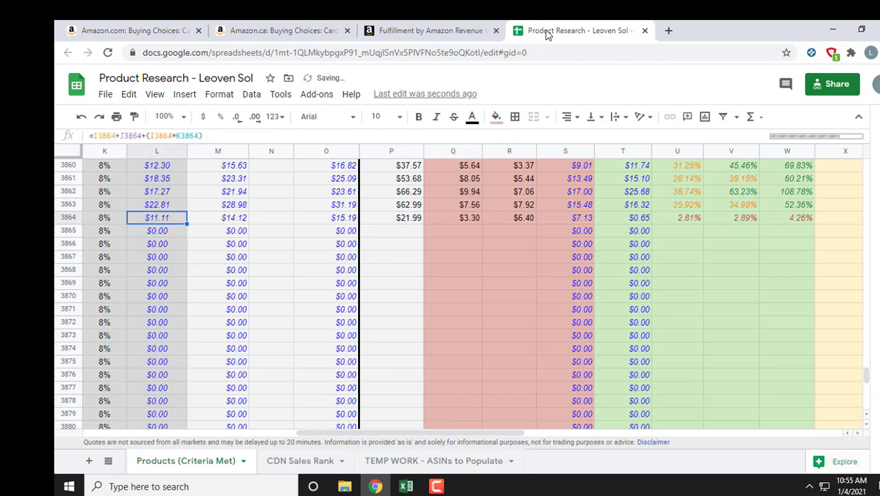
{"action": "key", "text": "Right"}
{"action": "key", "text": "Right"}
{"action": "key", "text": "Right"}
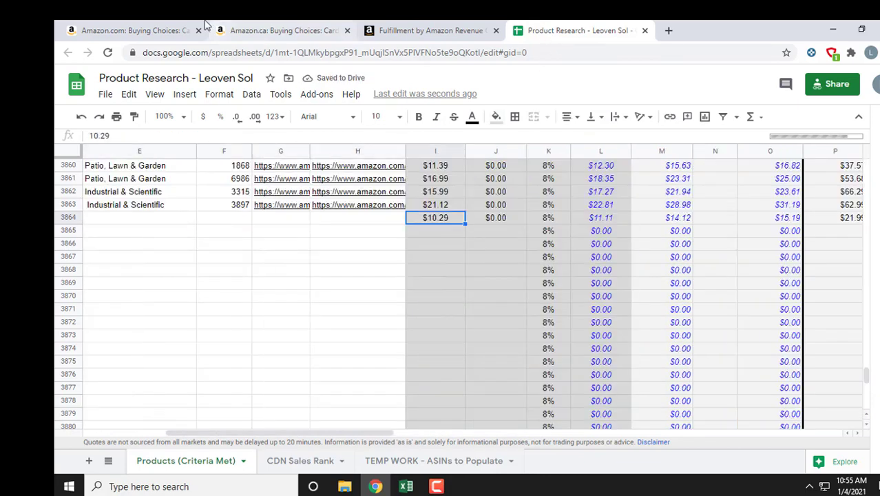
{"action": "left_click", "coordinate": [148, 31]}
{"action": "left_click", "coordinate": [548, 38]}
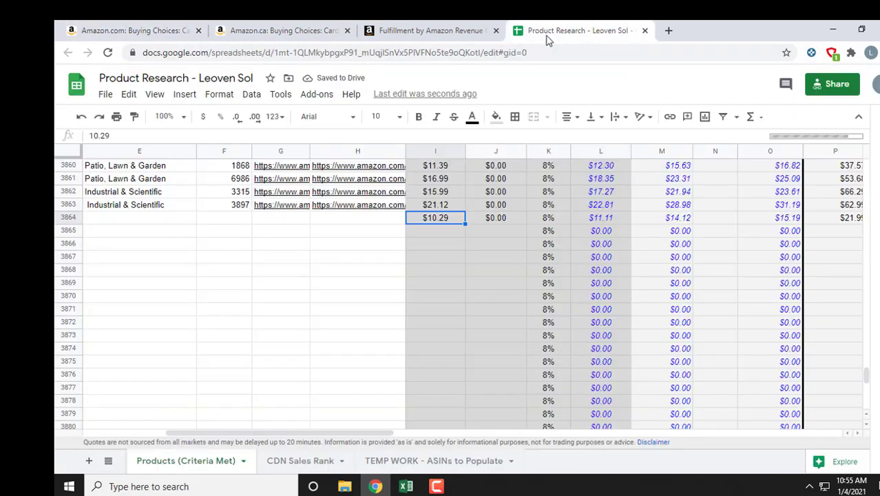
{"action": "type", "text": "7.45"}
{"action": "key", "text": "Tab"}
Step: Review the calculated cost, profit and percentage columns in row 3864 against the recorded Amazon.ca price
{"action": "key", "text": "Tab"}
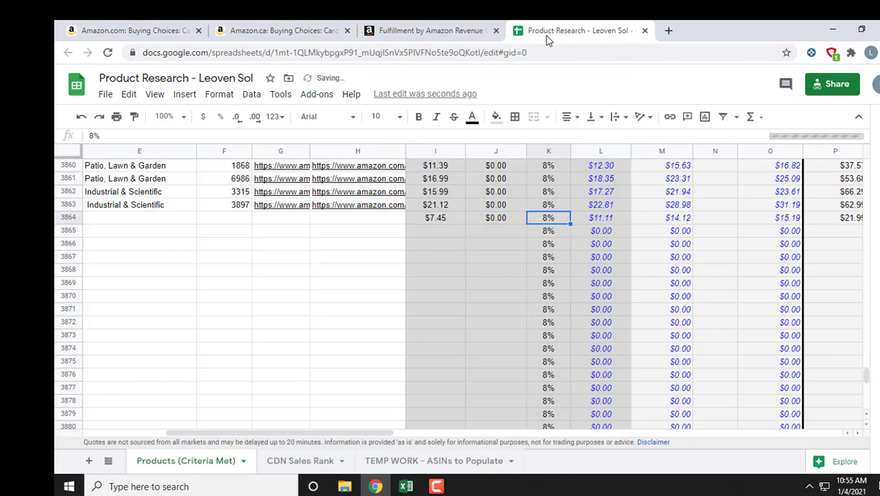
{"action": "key", "text": "Tab"}
{"action": "key", "text": "Tab"}
{"action": "key", "text": "Tab"}
{"action": "key", "text": "Tab"}
{"action": "key", "text": "Tab"}
{"action": "key", "text": "Tab"}
{"action": "key", "text": "Tab"}
{"action": "key", "text": "Tab"}
{"action": "key", "text": "Tab"}
{"action": "key", "text": "Tab"}
{"action": "key", "text": "Tab"}
{"action": "key", "text": "Tab"}
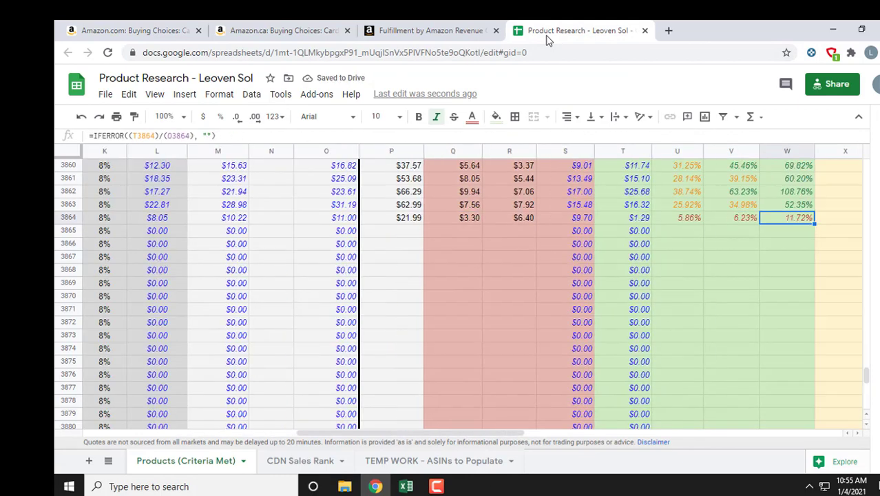
{"action": "key", "text": "Left"}
{"action": "key", "text": "Left"}
{"action": "key", "text": "Left"}
{"action": "key", "text": "Left"}
{"action": "key", "text": "Left"}
{"action": "key", "text": "Left"}
{"action": "key", "text": "Left"}
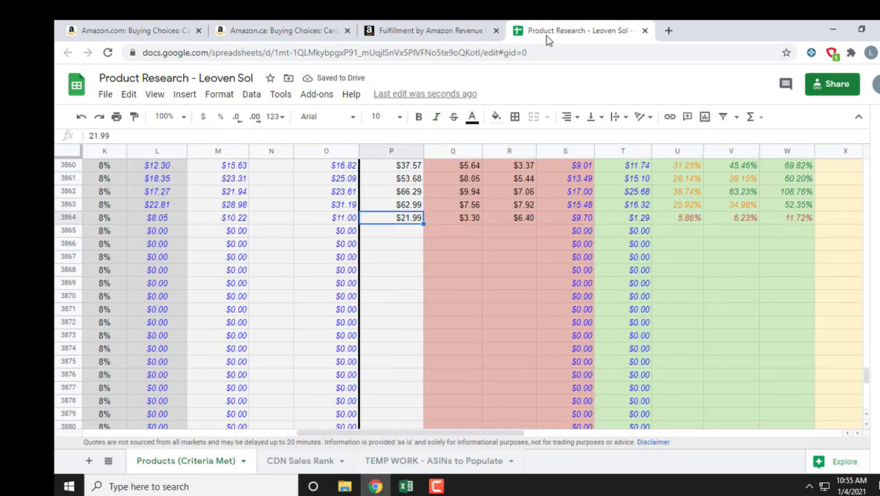
Step: Switch to the Excel template and copy ASIN B07F6ZBW52 from cell A380
{"action": "key", "text": "alt+Tab"}
{"action": "key", "text": "Down"}
{"action": "key", "text": "Down"}
{"action": "key", "text": "Down"}
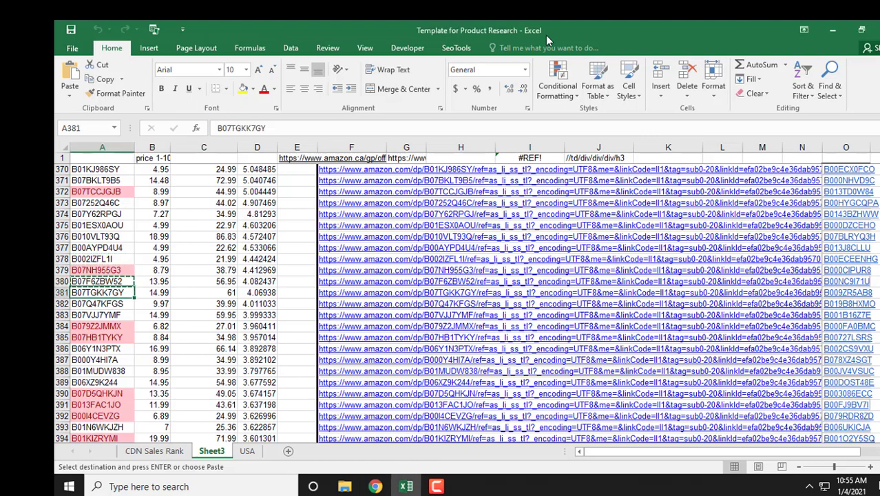
Step: Look through the upcoming ASINs in column A down to row 402 and return to cell A380
{"action": "key", "text": "Down"}
{"action": "key", "text": "Down"}
{"action": "key", "text": "Down"}
{"action": "key", "text": "Down"}
{"action": "key", "text": "Down"}
{"action": "key", "text": "Down"}
{"action": "key", "text": "Down"}
{"action": "key", "text": "Down"}
{"action": "key", "text": "Down"}
{"action": "key", "text": "Down"}
{"action": "key", "text": "Down"}
{"action": "key", "text": "Down"}
{"action": "key", "text": "Down"}
{"action": "key", "text": "Down"}
{"action": "key", "text": "Down"}
{"action": "key", "text": "Down"}
{"action": "key", "text": "Down"}
{"action": "key", "text": "Down"}
{"action": "key", "text": "Down"}
{"action": "key", "text": "Down"}
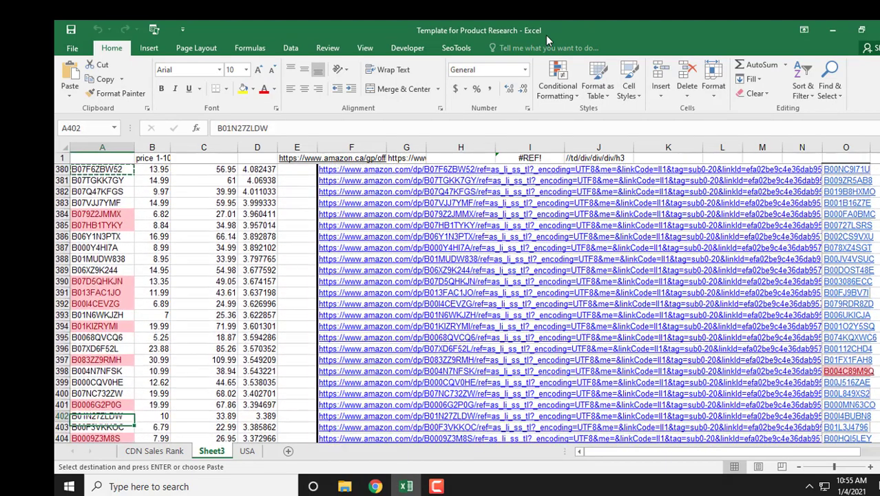
{"action": "key", "text": "Up"}
{"action": "key", "text": "Up"}
{"action": "key", "text": "Up"}
{"action": "key", "text": "Up"}
{"action": "key", "text": "Up"}
{"action": "key", "text": "Up"}
{"action": "key", "text": "Up"}
{"action": "key", "text": "Up"}
{"action": "key", "text": "Up"}
{"action": "key", "text": "Up"}
{"action": "key", "text": "Up"}
{"action": "key", "text": "Up"}
{"action": "key", "text": "Up"}
{"action": "key", "text": "Up"}
{"action": "key", "text": "Up"}
{"action": "key", "text": "Up"}
{"action": "key", "text": "Up"}
{"action": "key", "text": "Up"}
{"action": "key", "text": "Up"}
{"action": "key", "text": "Up"}
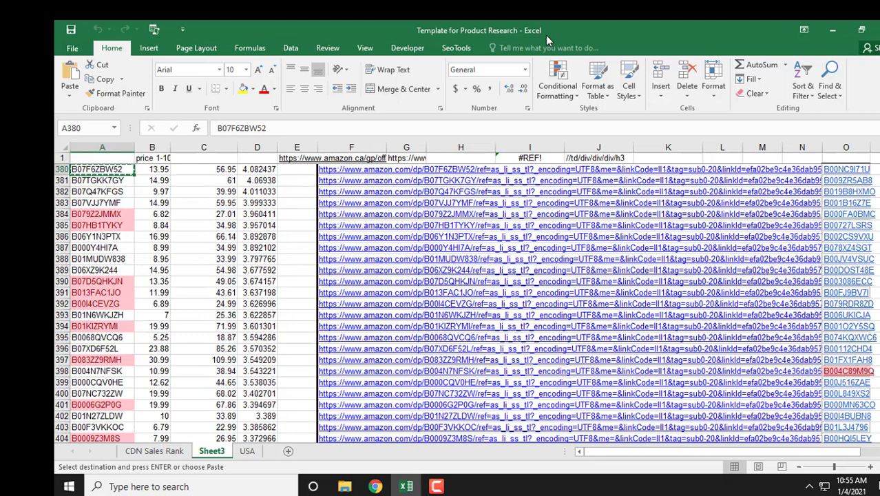
Step: Switch to Chrome and load the Amazon.ca offer listing for ASIN B07F6ZBW52
{"action": "key", "text": "alt+Tab"}
{"action": "left_click", "coordinate": [282, 30]}
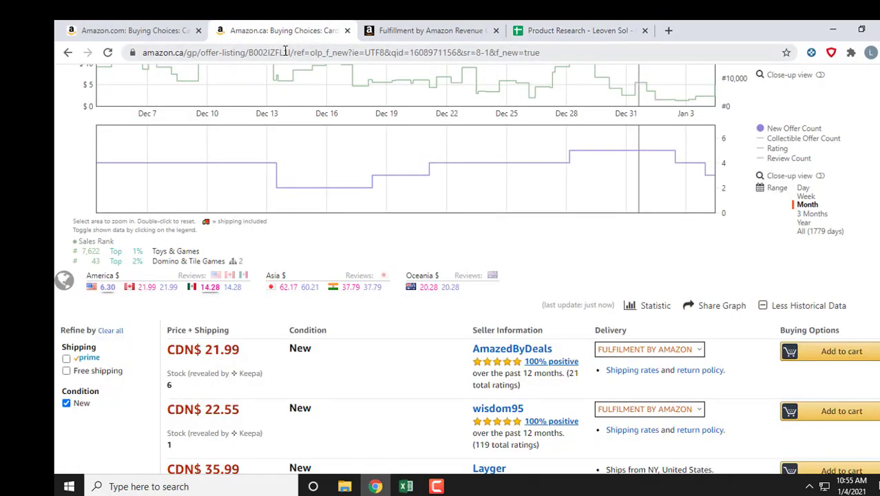
{"action": "double_click", "coordinate": [285, 52]}
{"action": "type", "text": "B07F6ZBW52"}
{"action": "key", "text": "Return"}
Step: Load the Amazon.com offer listing for ASIN B07F6ZBW52
{"action": "left_click", "coordinate": [148, 31]}
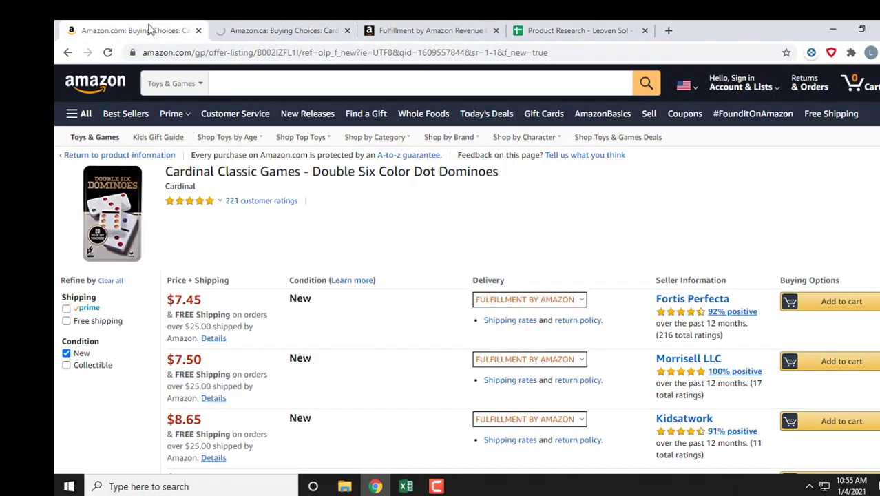
{"action": "double_click", "coordinate": [288, 52]}
{"action": "type", "text": "B07F6ZBW52"}
{"action": "key", "text": "Return"}
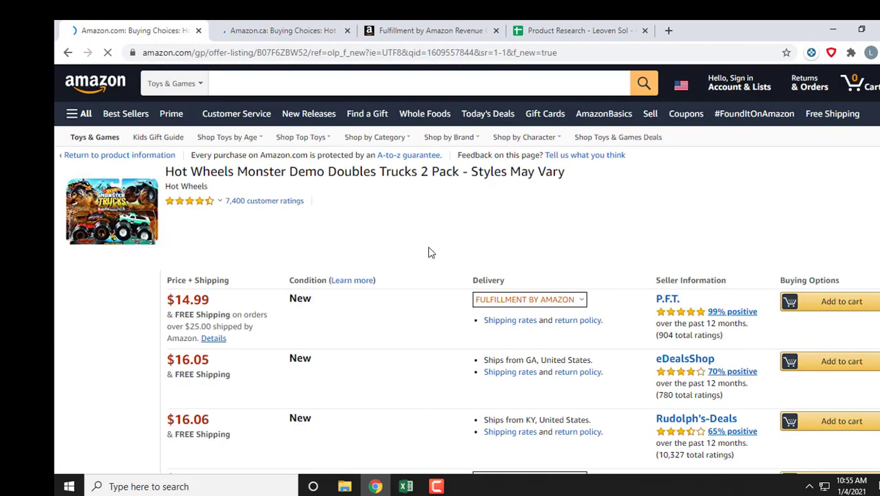
Step: Examine the Amazon.ca Keepa price history of the Hot Wheels trucks over the Week and Month ranges
{"action": "left_click", "coordinate": [282, 32]}
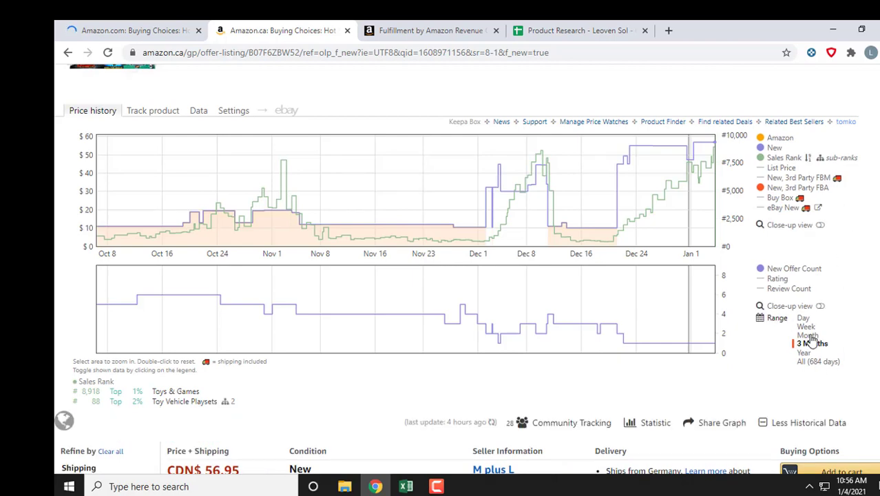
{"action": "left_click", "coordinate": [807, 335]}
{"action": "left_click", "coordinate": [806, 325]}
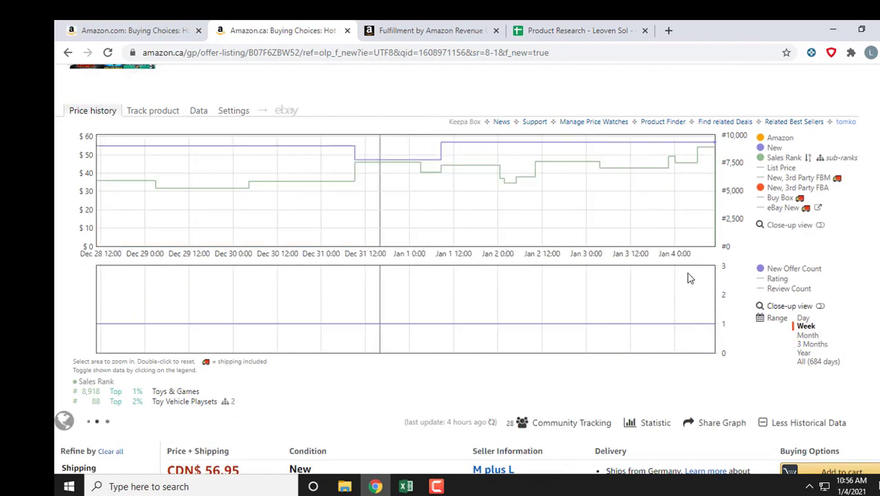
{"action": "left_click", "coordinate": [807, 336]}
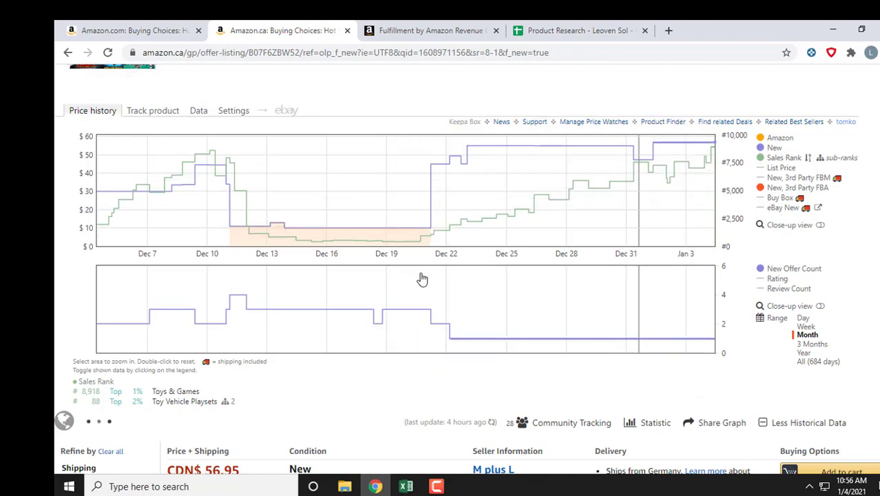
Step: Copy ASIN B07TGKK7GY from cell A381 of the Excel template and load its Amazon.ca offer listing in Chrome
{"action": "key", "text": "alt+Tab"}
{"action": "key", "text": "Down"}
{"action": "key", "text": "ctrl+c"}
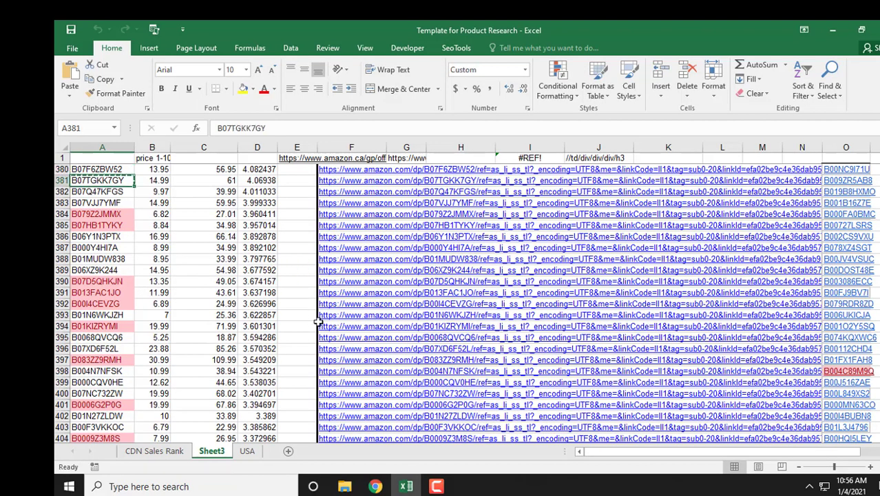
{"action": "key", "text": "alt+Tab"}
{"action": "double_click", "coordinate": [283, 53]}
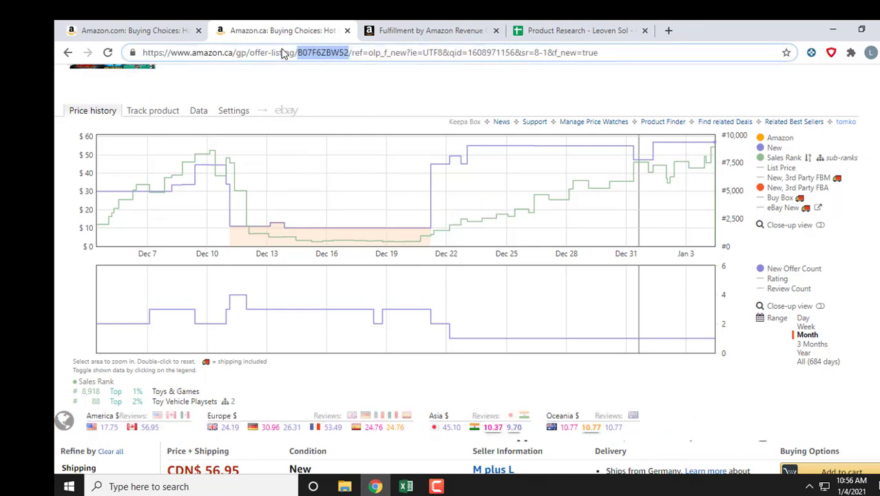
{"action": "key", "text": "ctrl+v"}
{"action": "key", "text": "Return"}
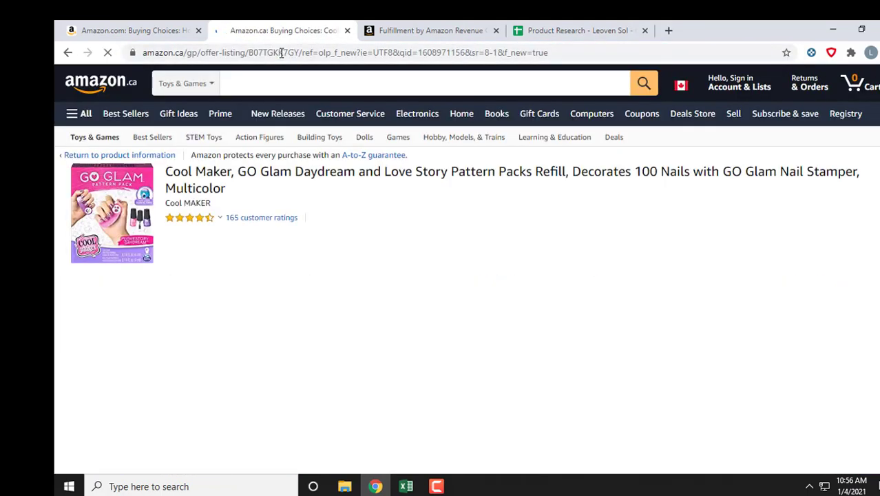
Step: Set the Keepa range to Month for the Cool Maker pattern packs and examine their price and sales rank history
{"action": "scroll", "coordinate": [467, 269], "scroll_direction": "down", "scroll_amount": 2}
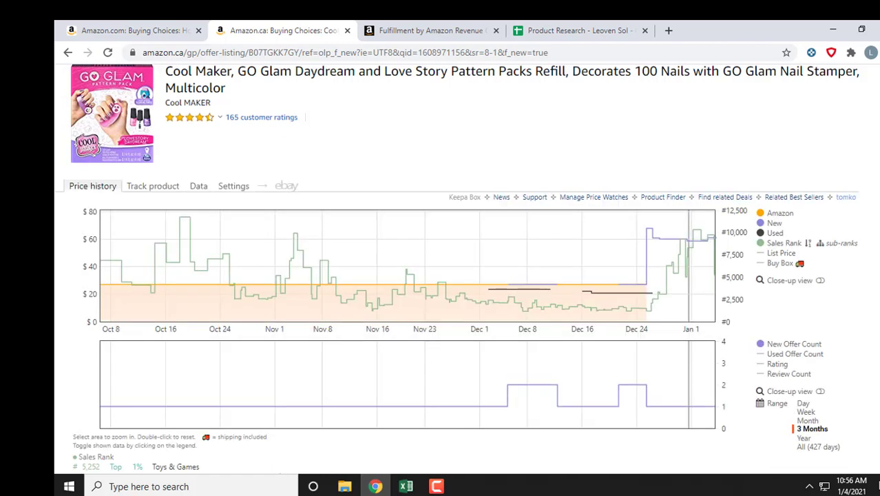
{"action": "scroll", "coordinate": [810, 335], "scroll_direction": "down", "scroll_amount": 2}
{"action": "left_click", "coordinate": [806, 319]}
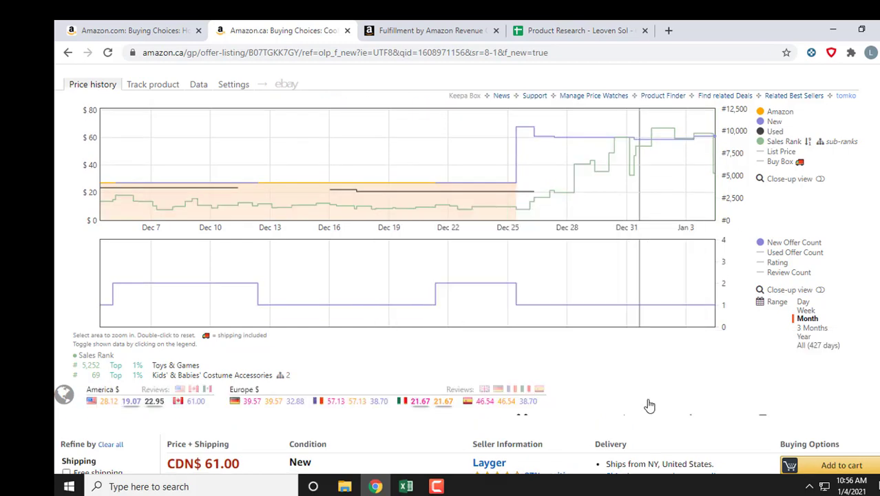
{"action": "mouse_move", "coordinate": [651, 426]}
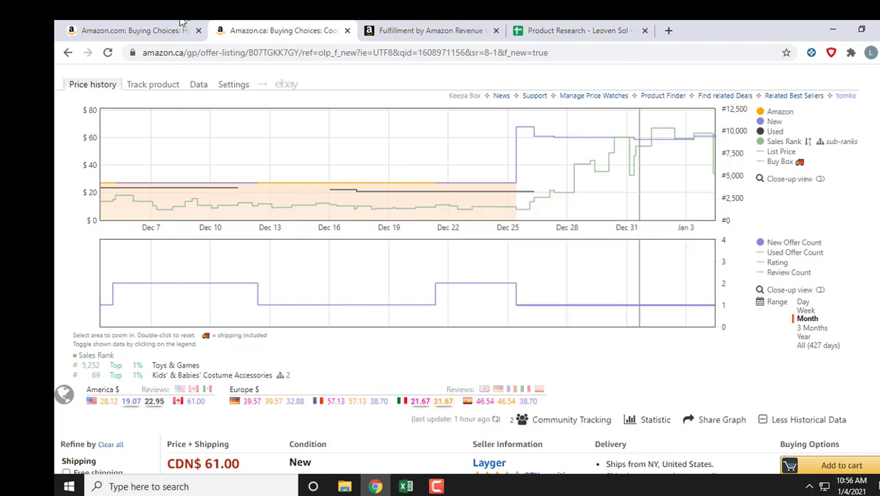
Step: Load the Amazon.com offer listing for ASIN B07TGKK7GY and compare its offers with the Amazon.ca offers
{"action": "left_click", "coordinate": [124, 31]}
{"action": "left_click_drag", "start_coordinate": [357, 52], "coordinate": [306, 52]}
{"action": "key", "text": "ctrl+v"}
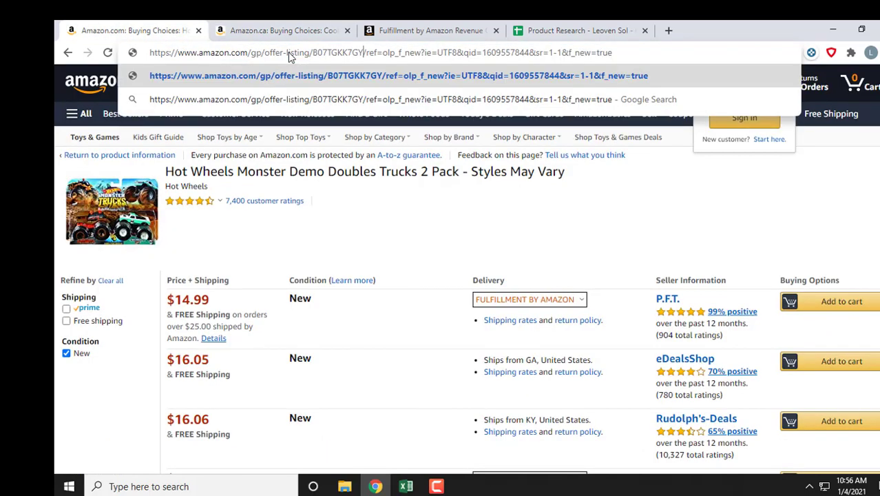
{"action": "key", "text": "Return"}
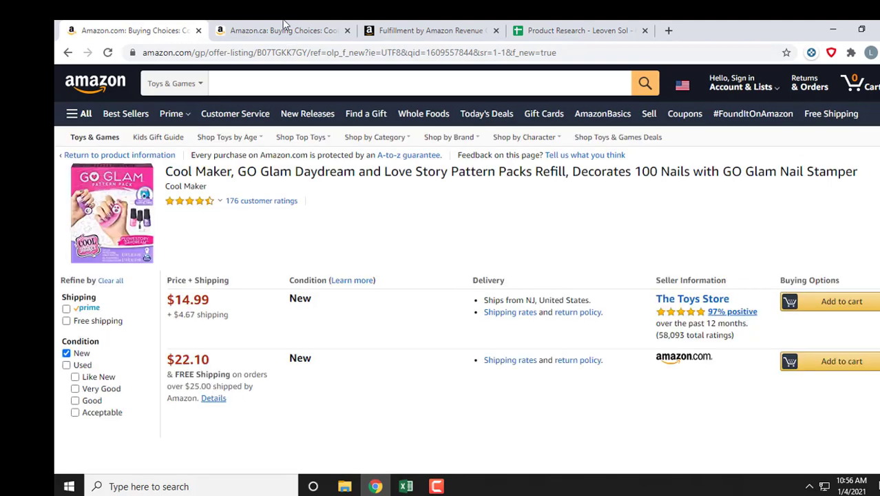
{"action": "left_click", "coordinate": [284, 27]}
{"action": "scroll", "coordinate": [441, 248], "scroll_direction": "down", "scroll_amount": 3}
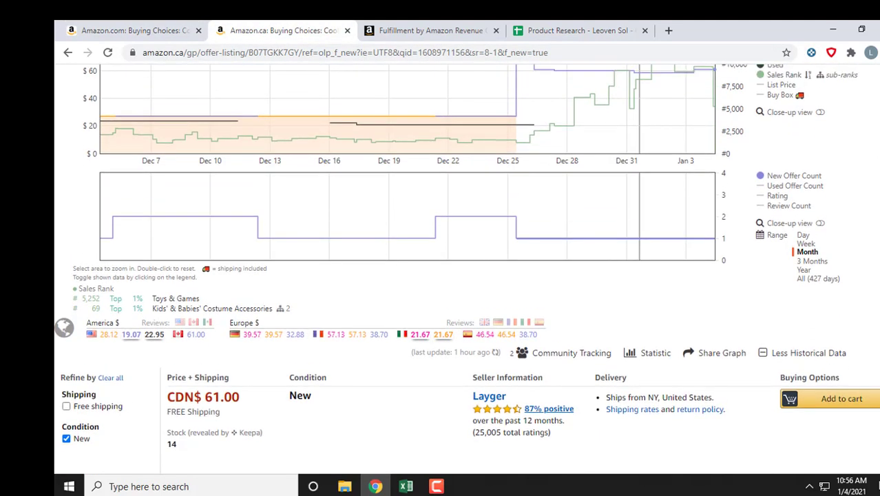
Step: Examine the Keepa price statistics for the Cool Maker pattern packs on Amazon.ca and compare them with the Amazon.com offers
{"action": "scroll", "coordinate": [761, 109], "scroll_direction": "up", "scroll_amount": 1}
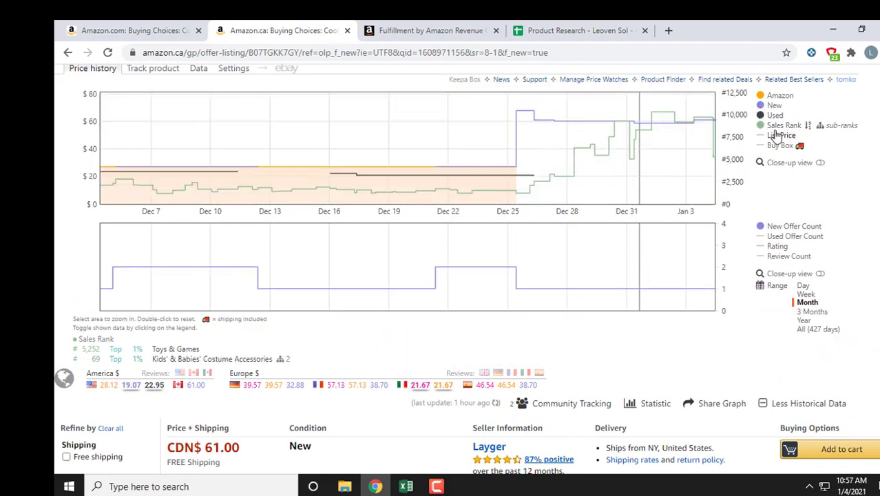
{"action": "mouse_move", "coordinate": [658, 407]}
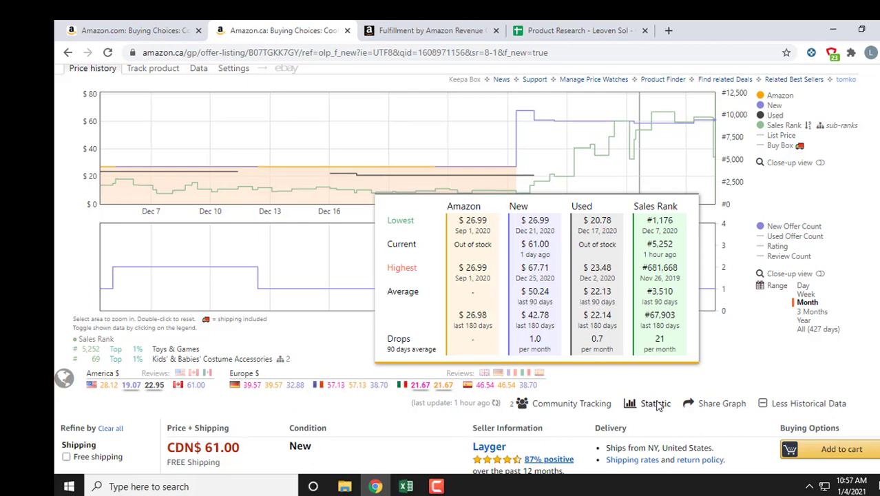
{"action": "left_click", "coordinate": [141, 28]}
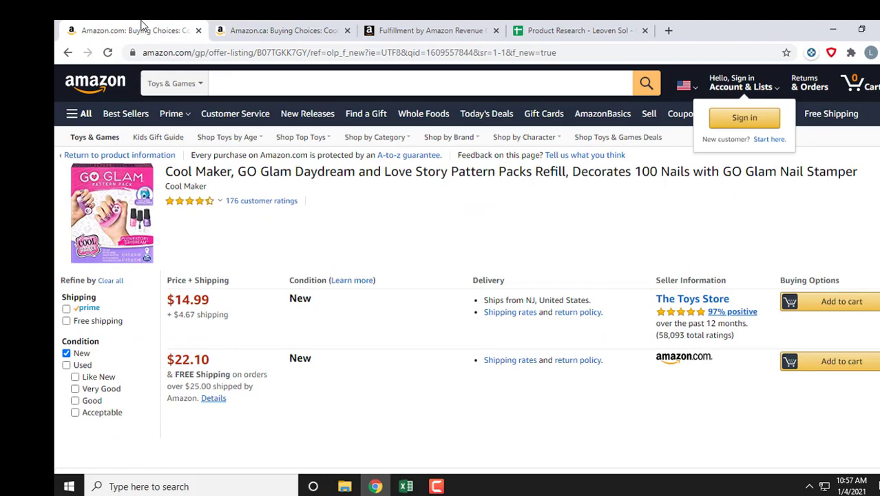
{"action": "left_click", "coordinate": [255, 29]}
Step: Look up ASIN B07TGKK7GY in the Amazon.ca FBA Revenue Calculator in place of the previous product
{"action": "left_click", "coordinate": [427, 30]}
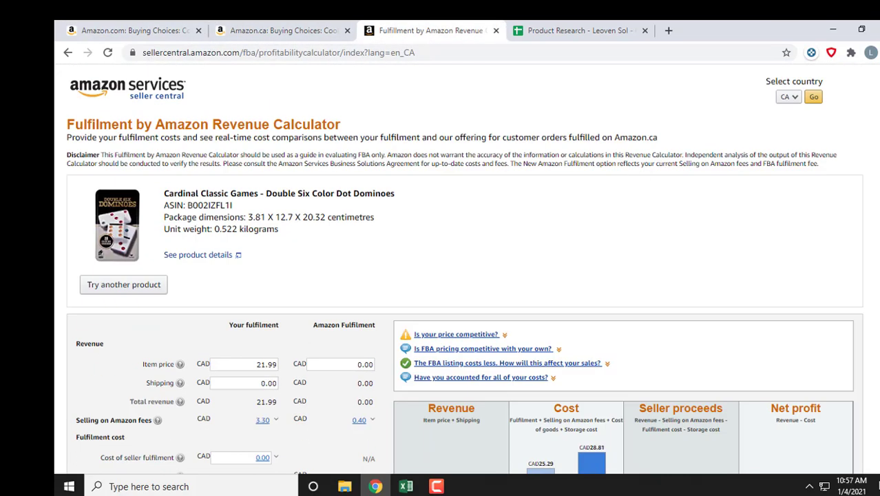
{"action": "left_click", "coordinate": [163, 286]}
{"action": "key", "text": "ctrl+a"}
{"action": "type", "text": "B07TGKK7GY"}
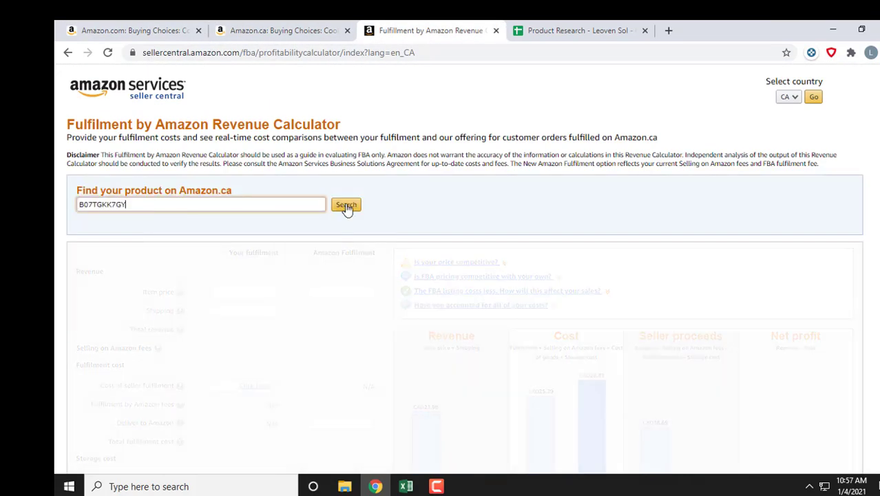
{"action": "left_click", "coordinate": [346, 207]}
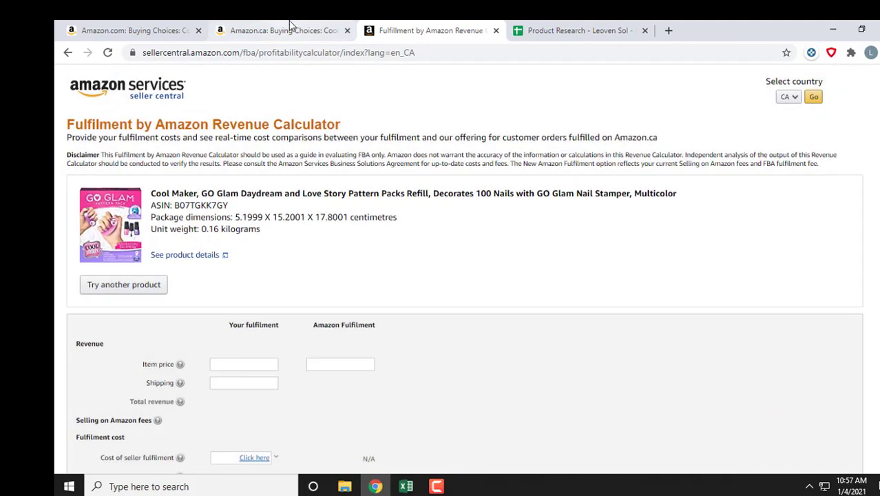
Step: Check the 90-day average New price in the Keepa statistics and calculate the FBA fees for an item price of CAD 50.24
{"action": "left_click", "coordinate": [290, 27]}
{"action": "scroll", "coordinate": [466, 268], "scroll_direction": "down", "scroll_amount": 4}
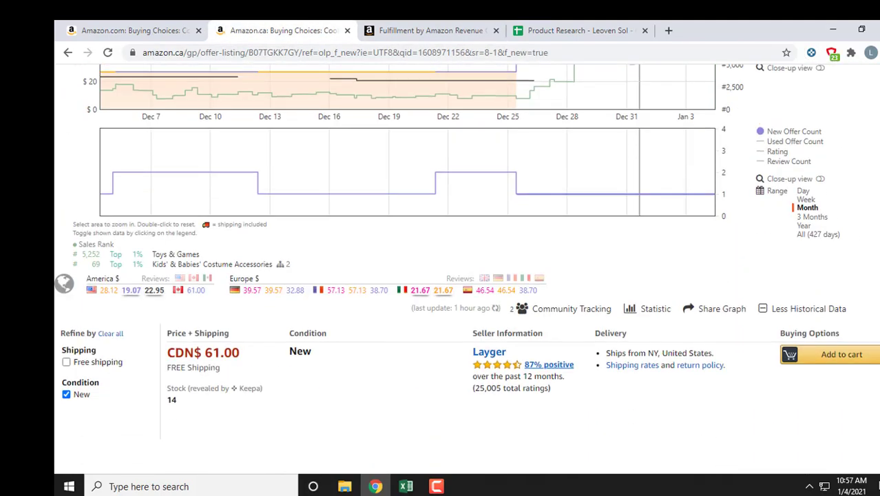
{"action": "mouse_move", "coordinate": [652, 288]}
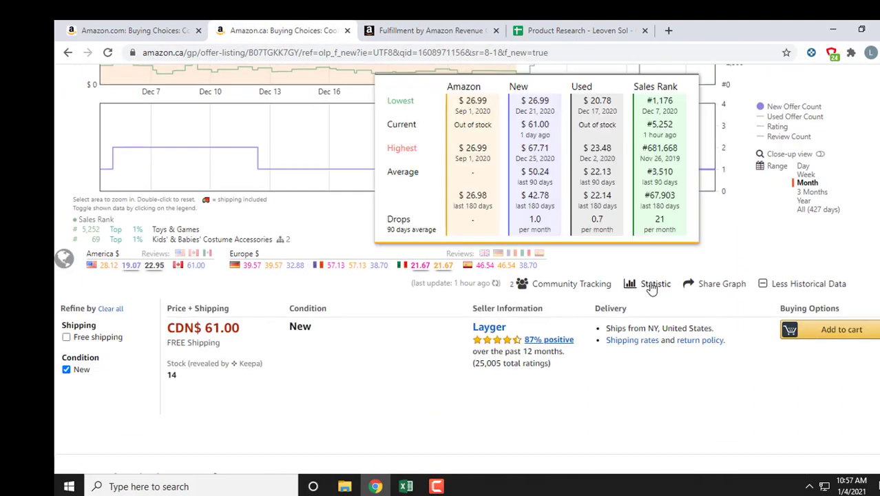
{"action": "left_click", "coordinate": [425, 28]}
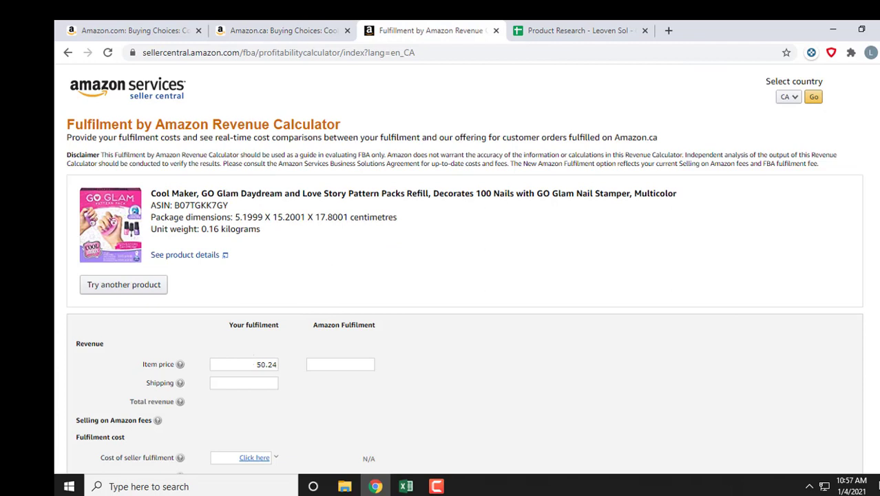
{"action": "scroll", "coordinate": [298, 284], "scroll_direction": "down", "scroll_amount": 5}
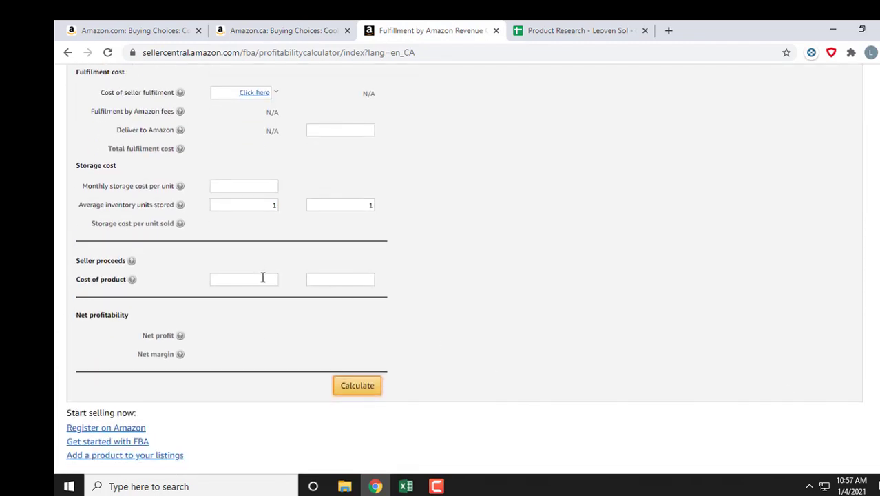
{"action": "left_click", "coordinate": [354, 388]}
{"action": "scroll", "coordinate": [464, 269], "scroll_direction": "up", "scroll_amount": 2}
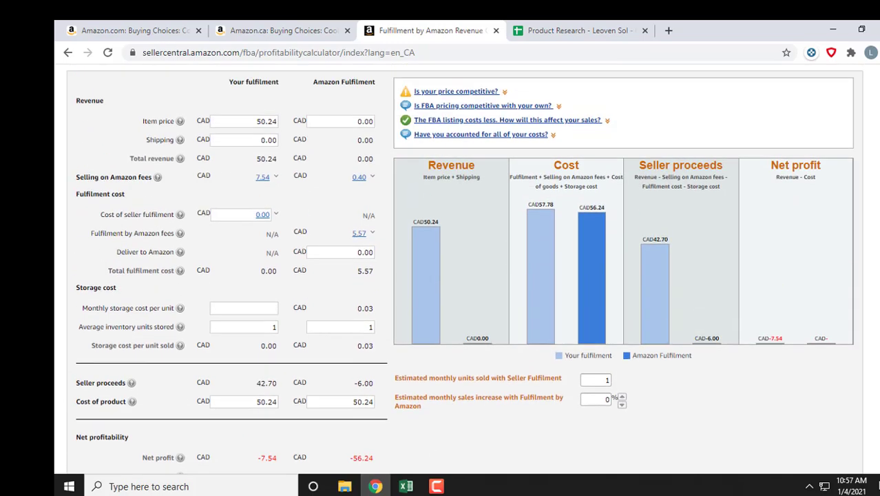
Step: Recheck the Amazon.ca Keepa chart and enter 50.24 as the selling price in cell P3864 of the Product Research sheet
{"action": "left_click", "coordinate": [281, 31]}
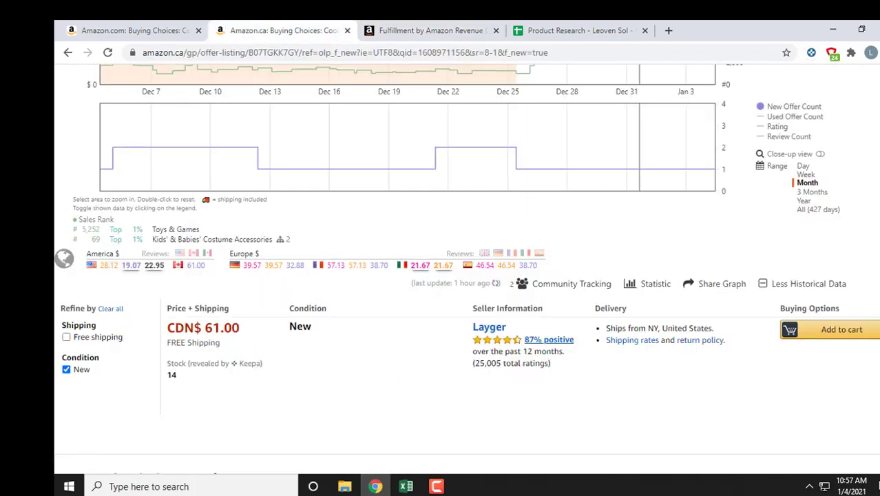
{"action": "scroll", "coordinate": [758, 207], "scroll_direction": "up", "scroll_amount": 3}
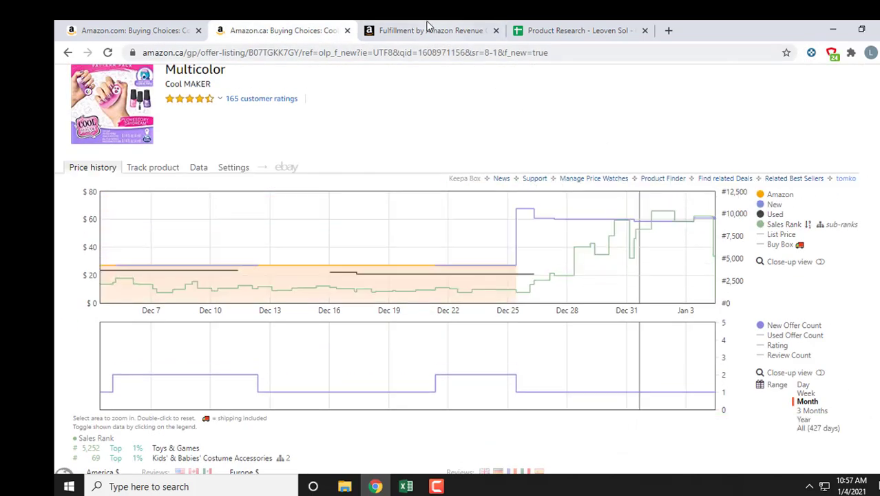
{"action": "left_click", "coordinate": [428, 29]}
{"action": "left_click", "coordinate": [592, 30]}
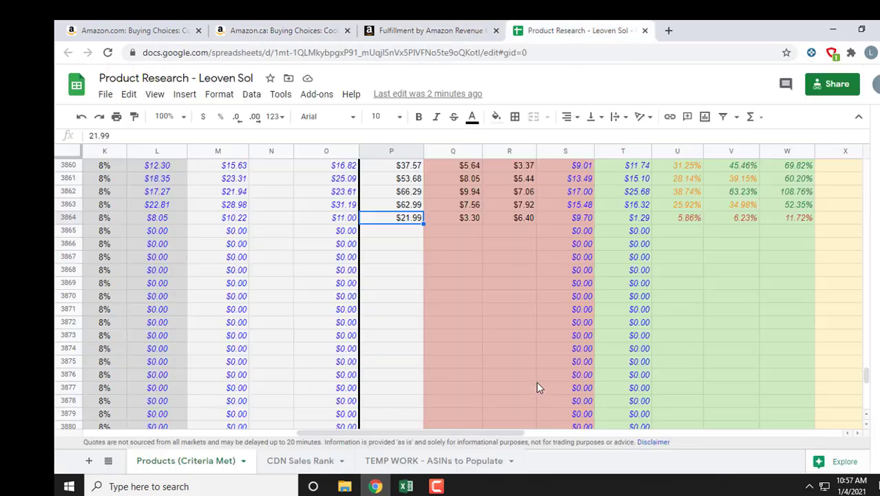
{"action": "type", "text": "50.24"}
{"action": "key", "text": "Return"}
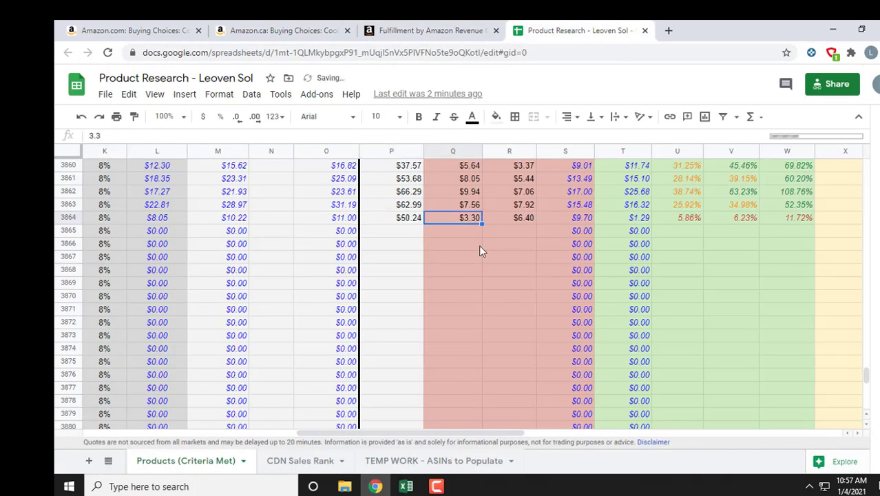
Step: Copy the calculator's fees into row 3864, entering 7.54 as the selling fee in Q3864 and 5.57 as the fulfilment fee in R3864
{"action": "left_click", "coordinate": [429, 30]}
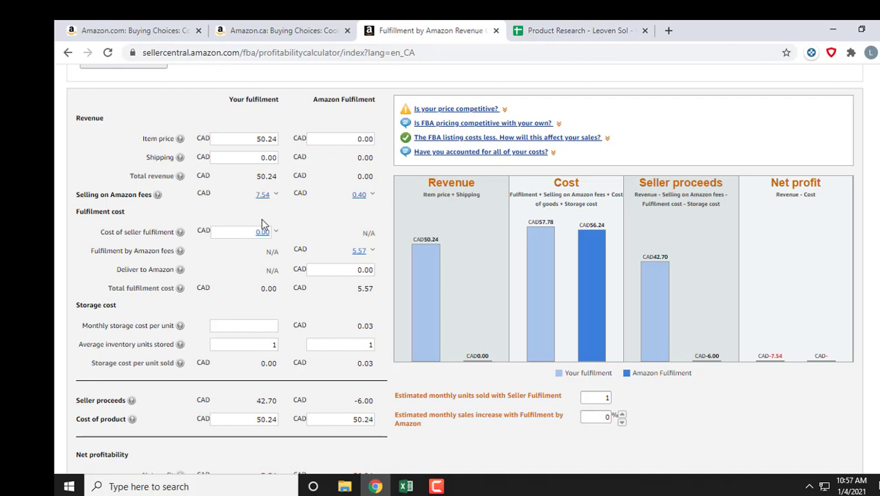
{"action": "left_click", "coordinate": [582, 32]}
{"action": "type", "text": "7.54"}
{"action": "key", "text": "Tab"}
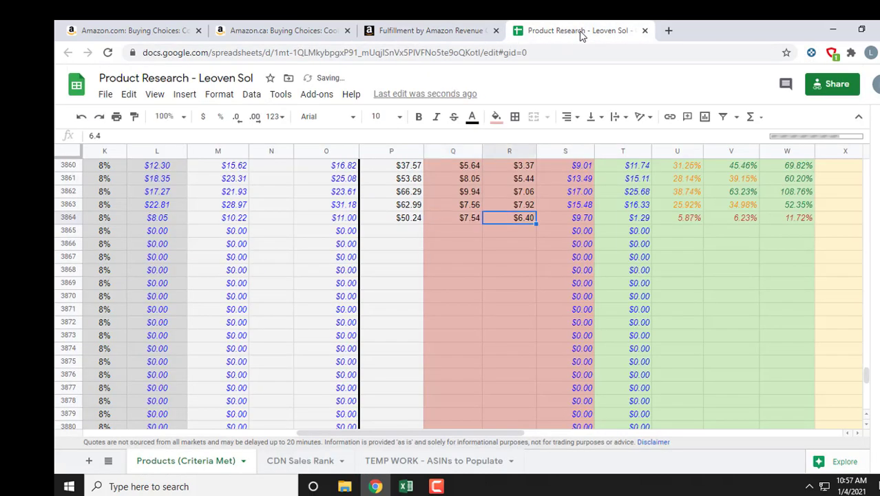
{"action": "left_click", "coordinate": [429, 30]}
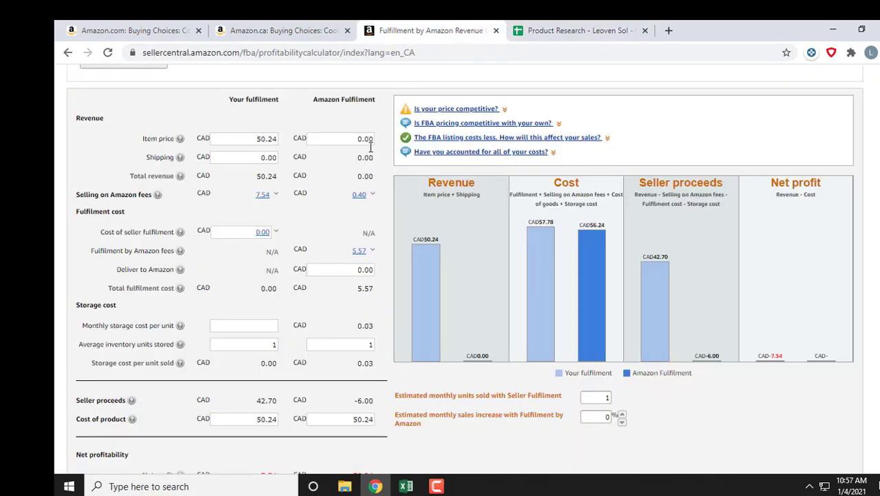
{"action": "left_click", "coordinate": [569, 25]}
{"action": "type", "text": "5.57"}
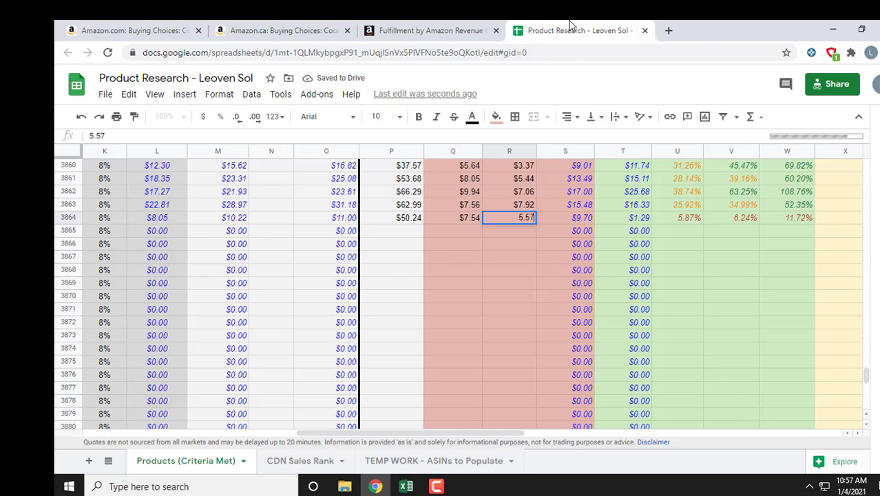
{"action": "key", "text": "Tab"}
Step: Enter the lowest Amazon.com offer price, 14.99, in cell I3864 of the Product Research sheet
{"action": "key", "text": "Left"}
{"action": "key", "text": "Left"}
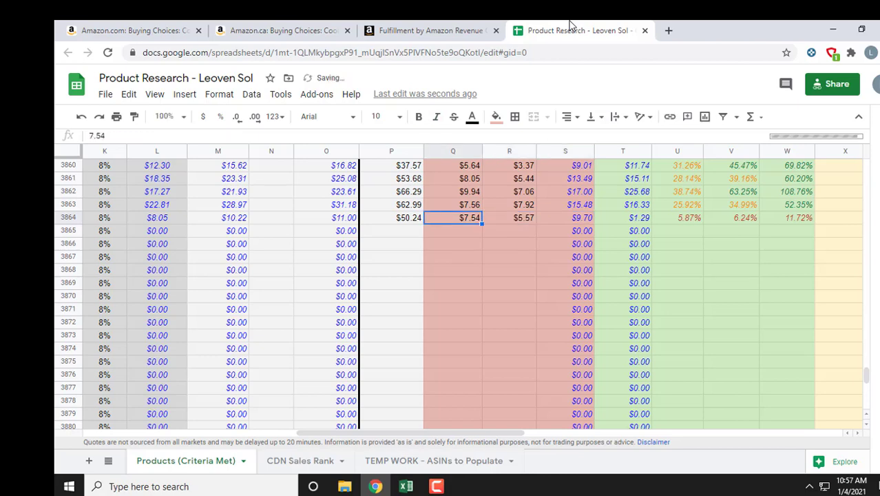
{"action": "key", "text": "Left"}
{"action": "key", "text": "Left"}
{"action": "key", "text": "Left"}
{"action": "key", "text": "Left"}
{"action": "key", "text": "Left"}
{"action": "key", "text": "Left"}
{"action": "key", "text": "Left"}
{"action": "key", "text": "Left"}
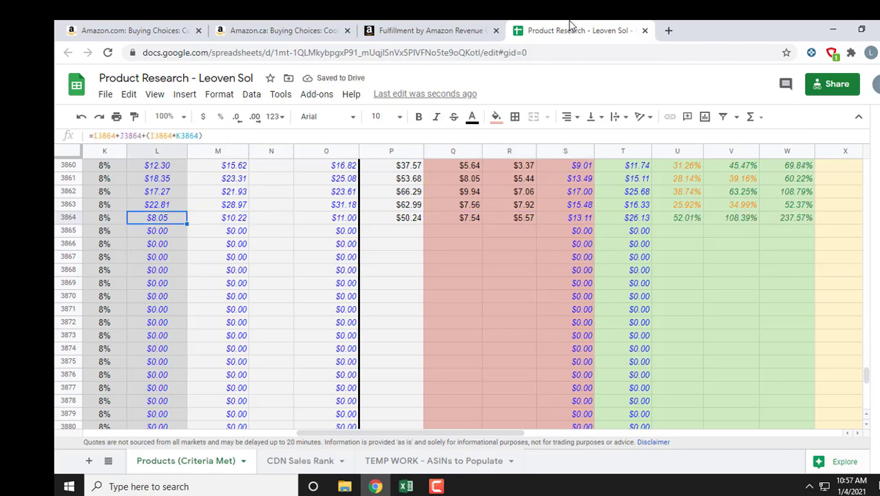
{"action": "left_click", "coordinate": [133, 27]}
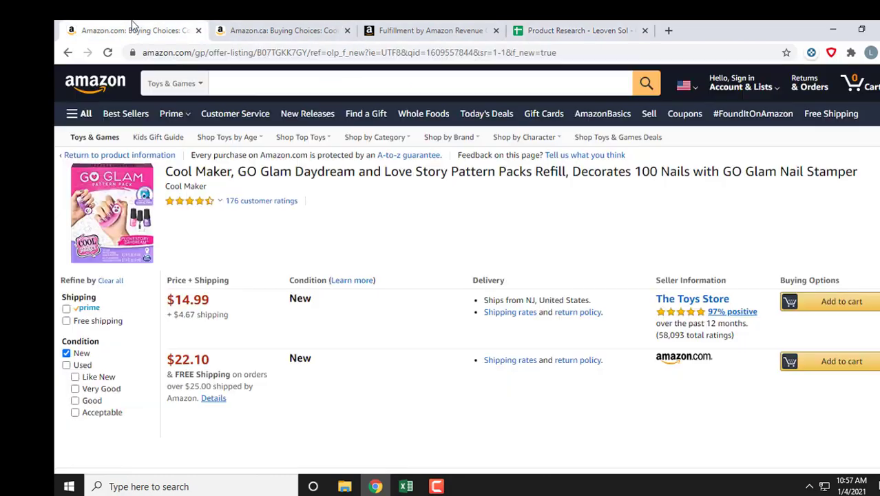
{"action": "left_click", "coordinate": [560, 32]}
{"action": "type", "text": "14.99"}
{"action": "key", "text": "Return"}
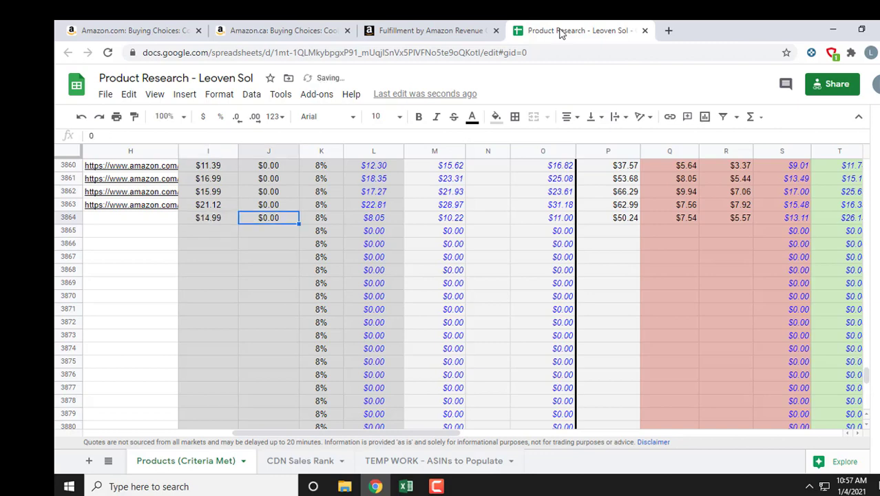
Step: Enter the Amazon.com offer's shipping cost, 4.67, in cell J3864
{"action": "left_click", "coordinate": [131, 30]}
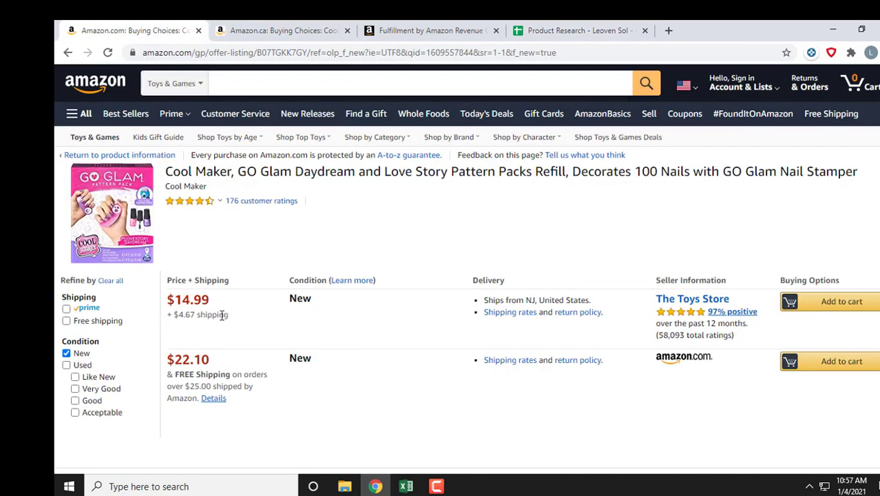
{"action": "left_click", "coordinate": [551, 29]}
{"action": "type", "text": "4."}
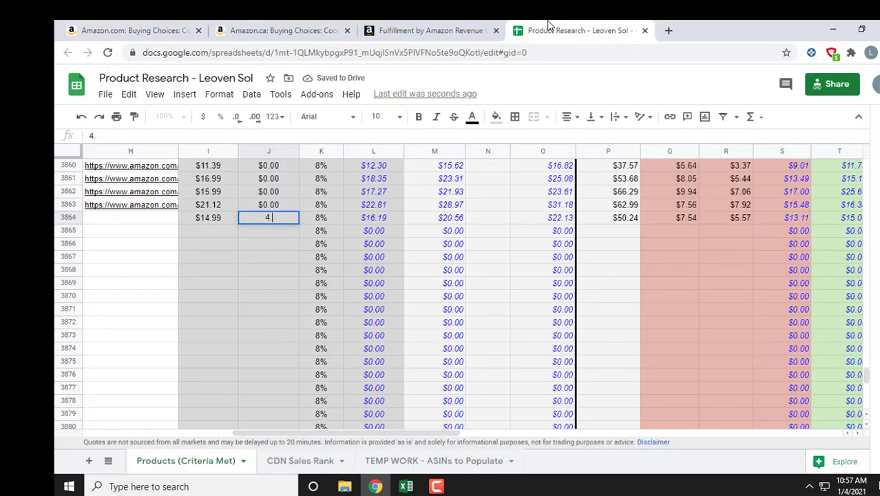
{"action": "type", "text": "67"}
Step: Review the calculated profit and margin percentages in row 3864 for the Cool Maker pattern packs
{"action": "key", "text": "Right"}
{"action": "key", "text": "Right"}
{"action": "key", "text": "Right"}
{"action": "key", "text": "Right"}
{"action": "key", "text": "Right"}
{"action": "key", "text": "Right"}
{"action": "key", "text": "Right"}
{"action": "key", "text": "Right"}
{"action": "key", "text": "Right"}
{"action": "key", "text": "Right"}
{"action": "key", "text": "Right"}
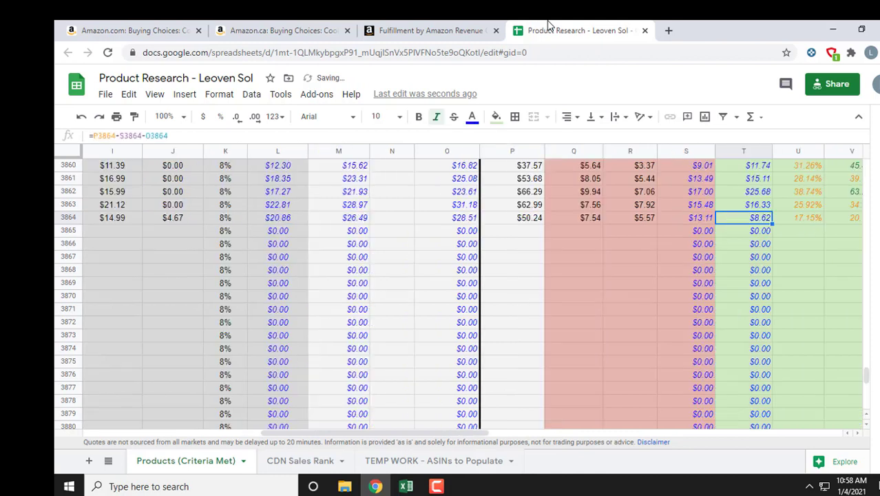
{"action": "key", "text": "Right"}
{"action": "key", "text": "Right"}
{"action": "key", "text": "Left"}
{"action": "key", "text": "Left"}
{"action": "key", "text": "Left"}
{"action": "key", "text": "Left"}
{"action": "key", "text": "Left"}
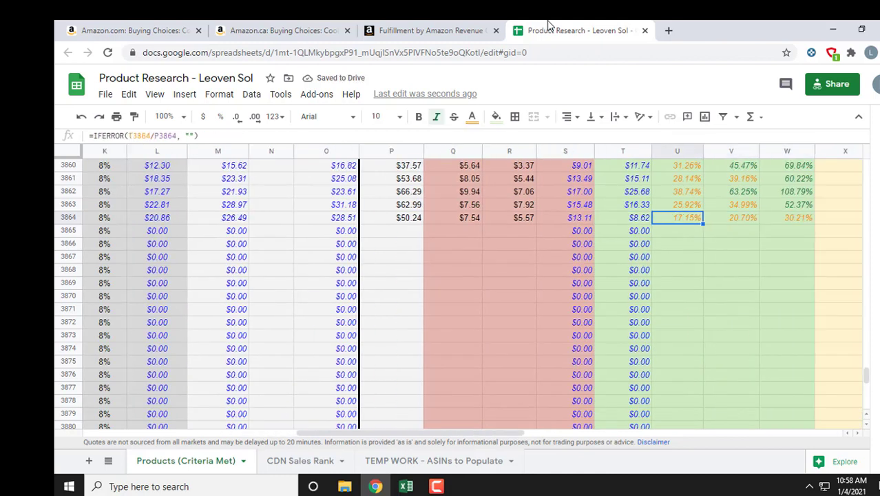
{"action": "key", "text": "Left"}
{"action": "key", "text": "Left"}
Step: Copy ASIN B07Q47KFGS from cell A382 of the Excel template and load its Amazon.ca offer listing in Chrome
{"action": "key", "text": "alt+Tab"}
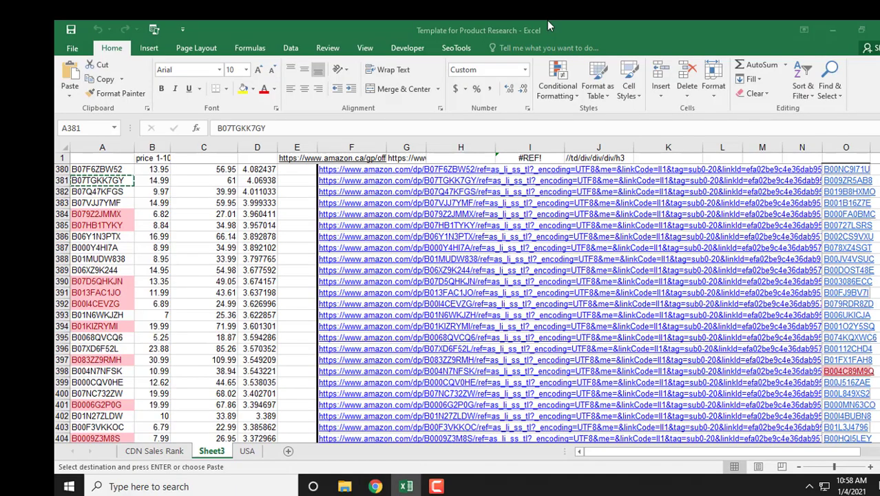
{"action": "key", "text": "ctrl+c"}
{"action": "key", "text": "Down"}
{"action": "key", "text": "alt+Tab"}
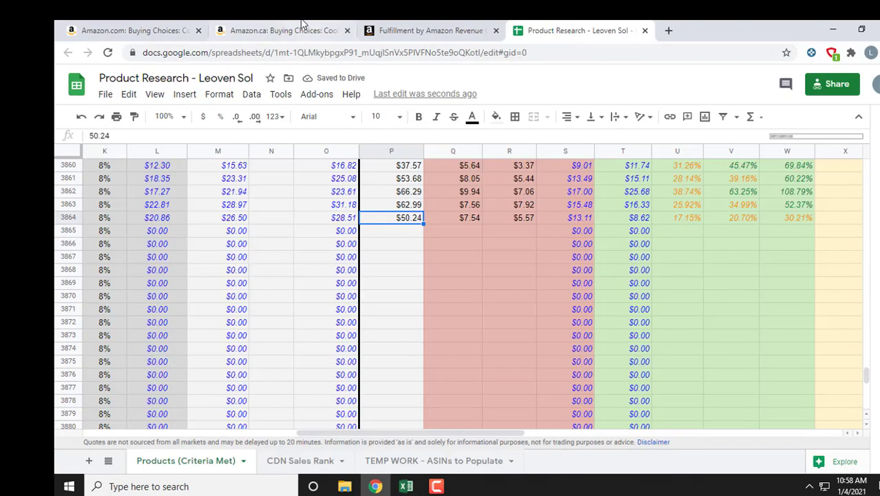
{"action": "left_click", "coordinate": [282, 31]}
{"action": "double_click", "coordinate": [286, 52]}
{"action": "key", "text": "ctrl+v"}
{"action": "key", "text": "Return"}
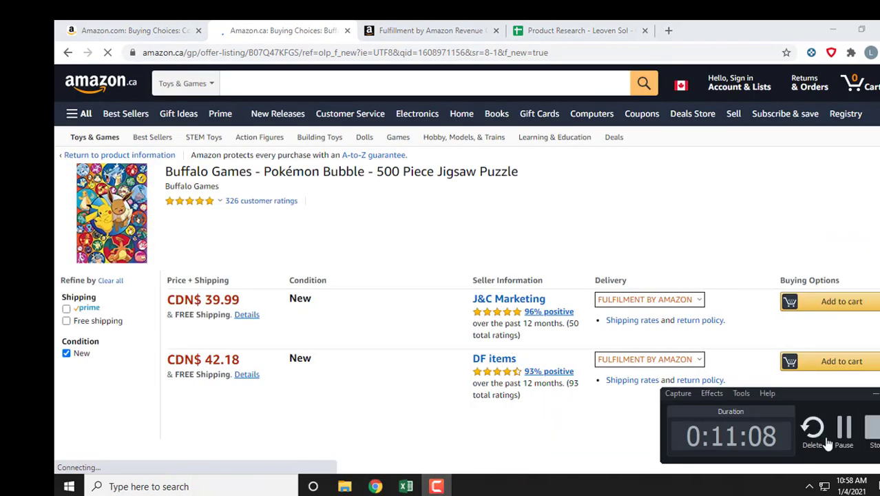
Step: Examine the Keepa price and sales rank history of the Pokémon Bubble puzzle on Amazon.ca and compare it with the Amazon.com offers
{"action": "scroll", "coordinate": [845, 384], "scroll_direction": "down", "scroll_amount": 3}
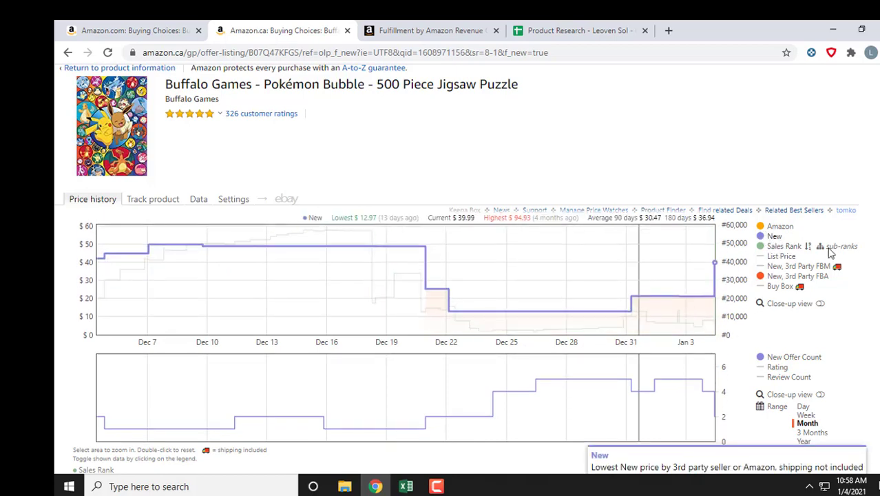
{"action": "scroll", "coordinate": [830, 253], "scroll_direction": "down", "scroll_amount": 3}
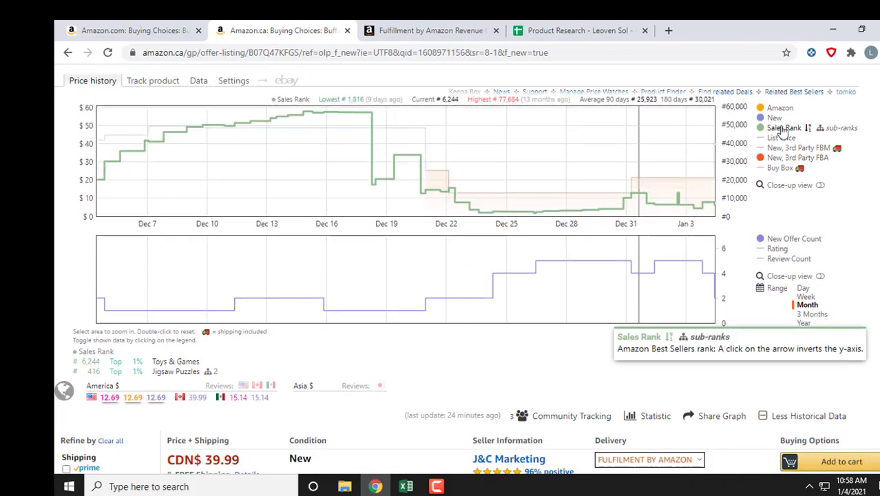
{"action": "left_click", "coordinate": [123, 30]}
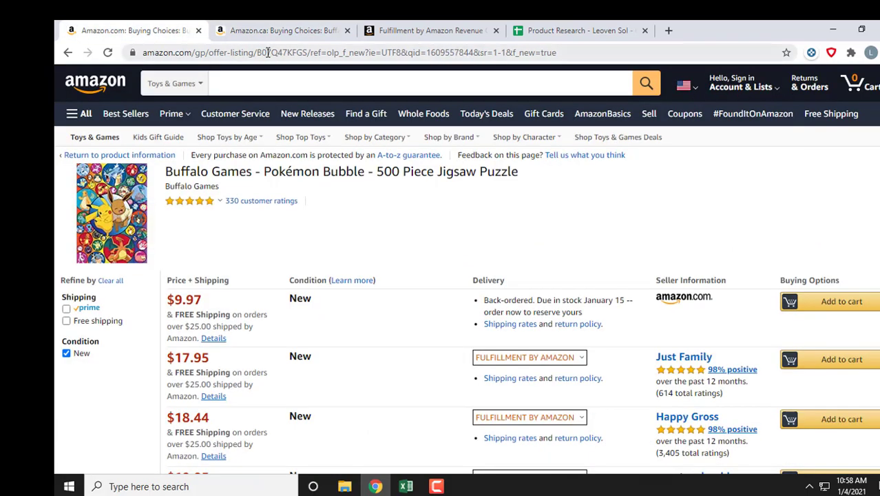
{"action": "left_click", "coordinate": [282, 30]}
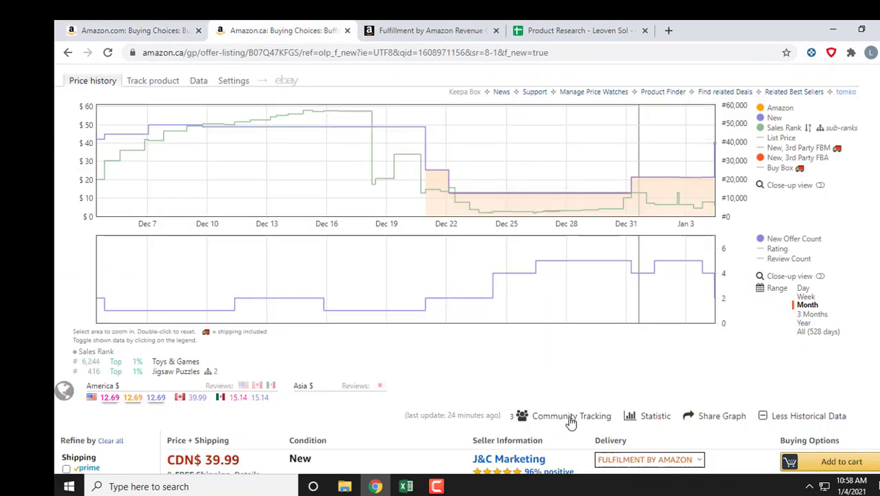
{"action": "mouse_move", "coordinate": [646, 422]}
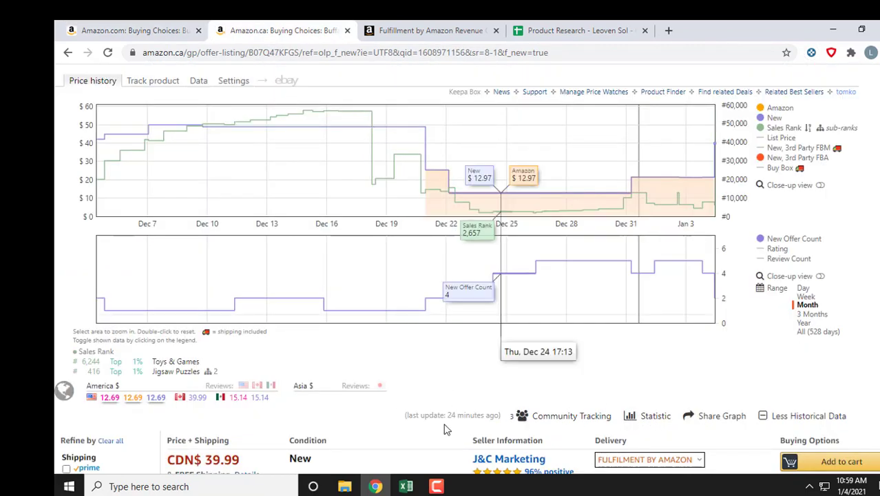
Step: Copy ASIN B07VJJ7YMF from cell A383 of the Excel template and load its Amazon.ca offer listing in Chrome
{"action": "scroll", "coordinate": [402, 380], "scroll_direction": "up", "scroll_amount": 1}
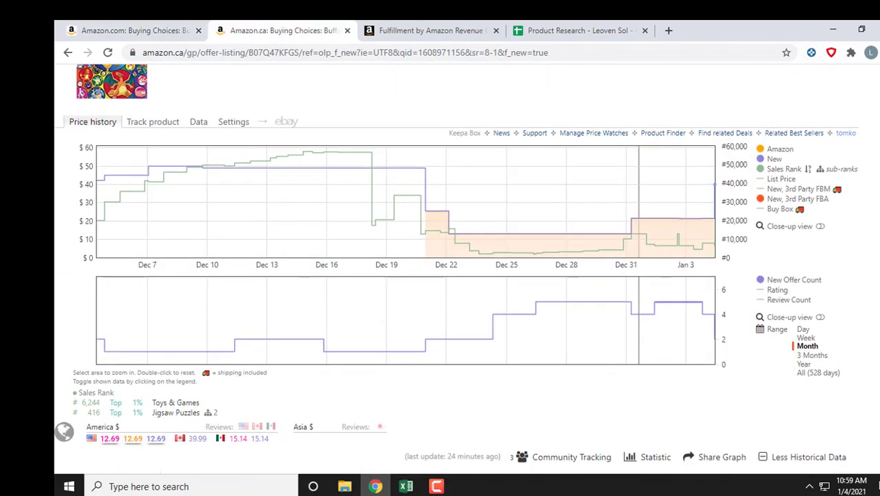
{"action": "key", "text": "alt+Tab"}
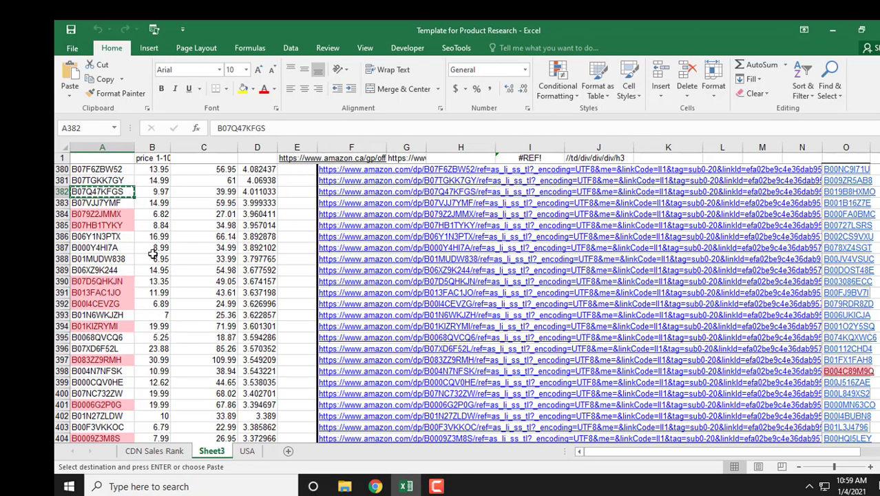
{"action": "key", "text": "Down"}
{"action": "key", "text": "alt+Tab"}
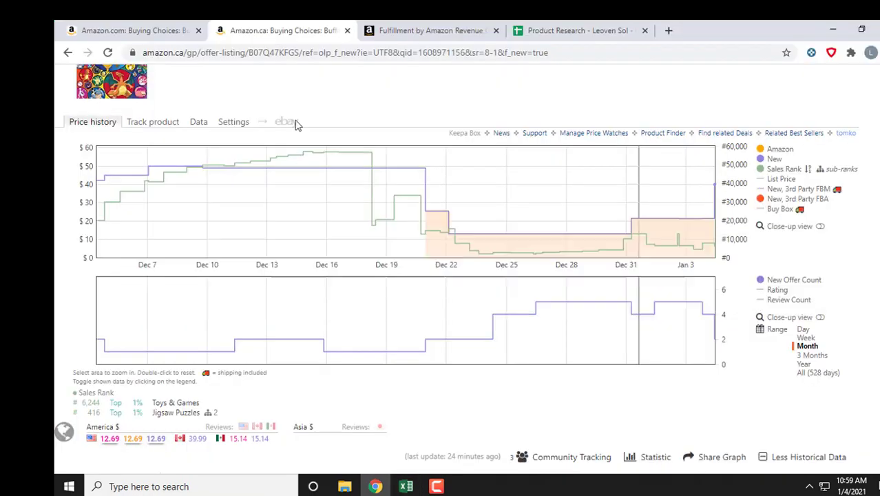
{"action": "double_click", "coordinate": [327, 52]}
{"action": "key", "text": "ctrl+v"}
{"action": "key", "text": "Return"}
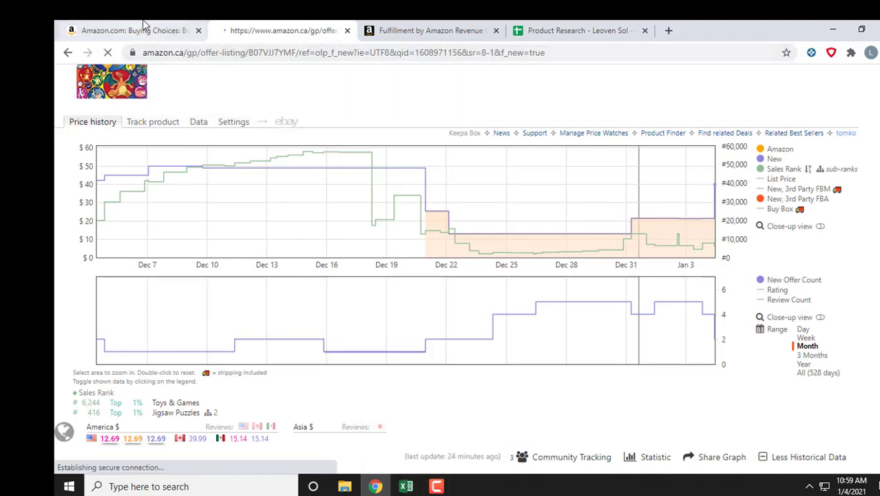
{"action": "left_click", "coordinate": [438, 487]}
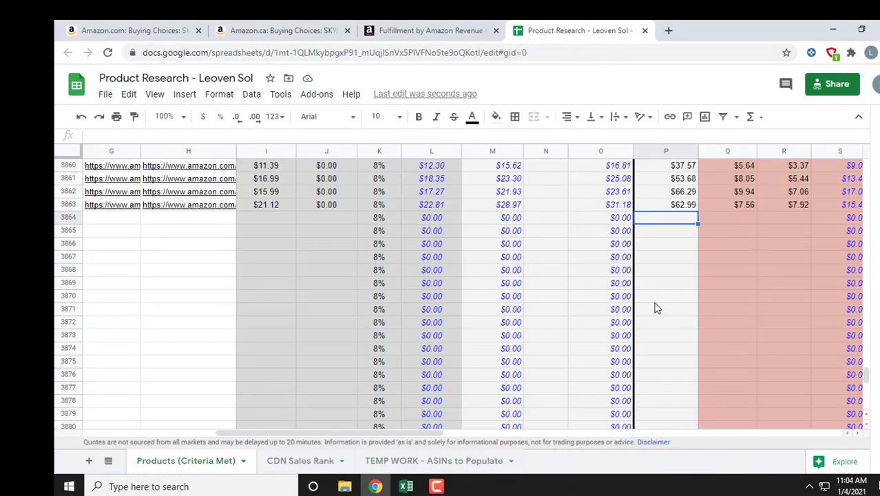
Step: Examine the Keepa price history, sales rank and seller offers of the SKYJO card game on Amazon.ca
{"action": "left_click", "coordinate": [267, 28]}
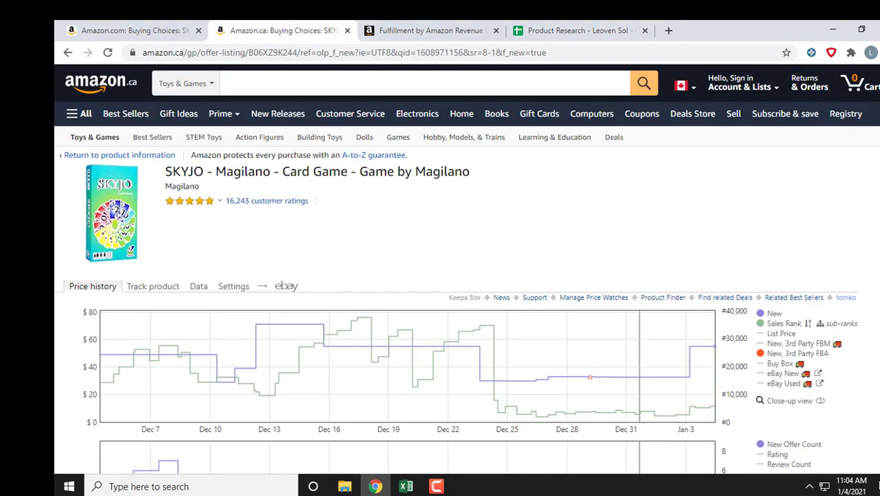
{"action": "scroll", "coordinate": [845, 301], "scroll_direction": "down", "scroll_amount": 3}
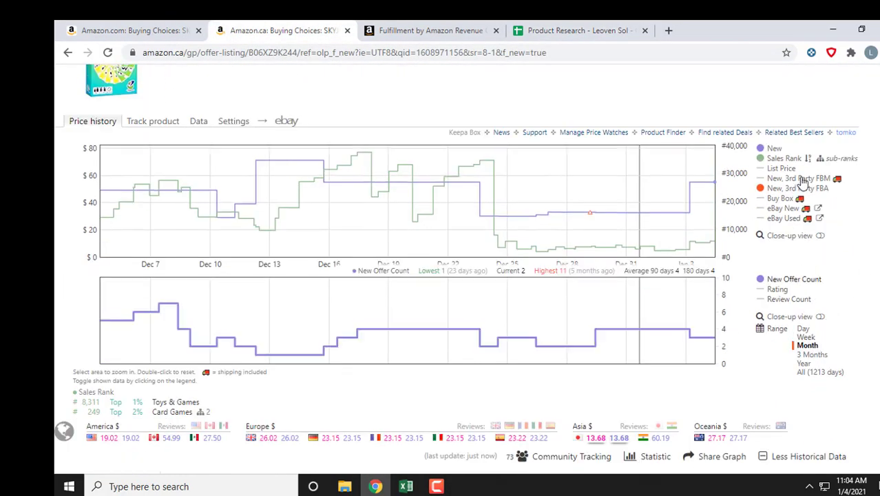
{"action": "scroll", "coordinate": [802, 181], "scroll_direction": "up", "scroll_amount": 1}
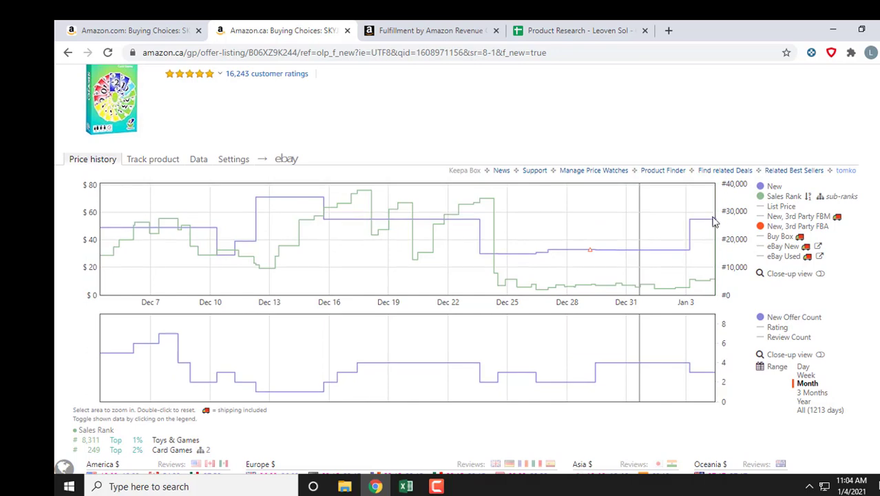
{"action": "scroll", "coordinate": [714, 222], "scroll_direction": "down", "scroll_amount": 2}
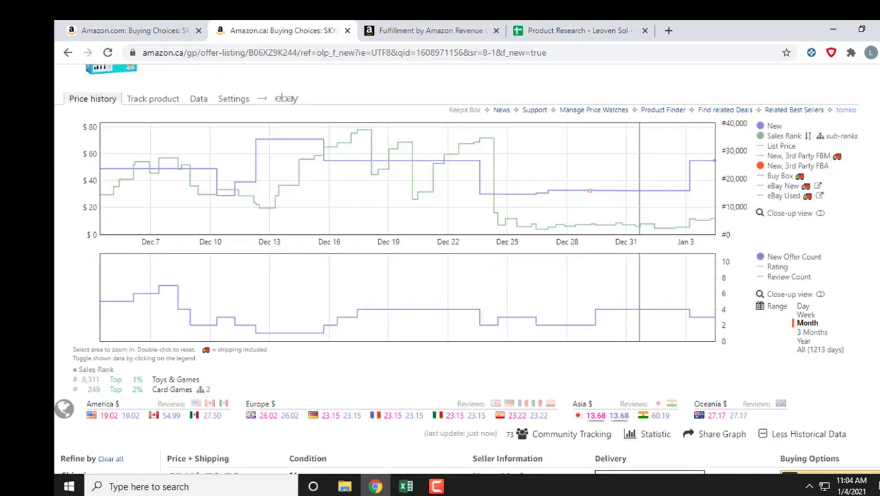
{"action": "scroll", "coordinate": [699, 362], "scroll_direction": "down", "scroll_amount": 1}
{"action": "mouse_move", "coordinate": [655, 387]}
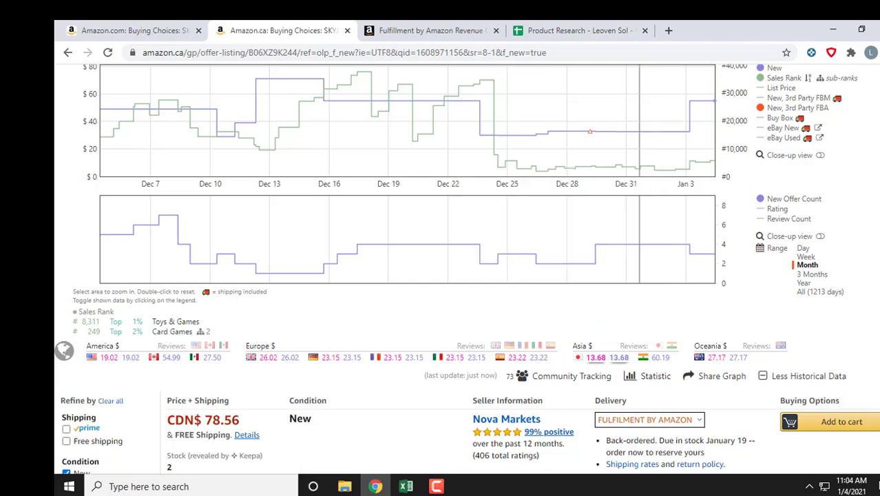
{"action": "scroll", "coordinate": [441, 276], "scroll_direction": "down", "scroll_amount": 3}
{"action": "scroll", "coordinate": [440, 275], "scroll_direction": "up", "scroll_amount": 7}
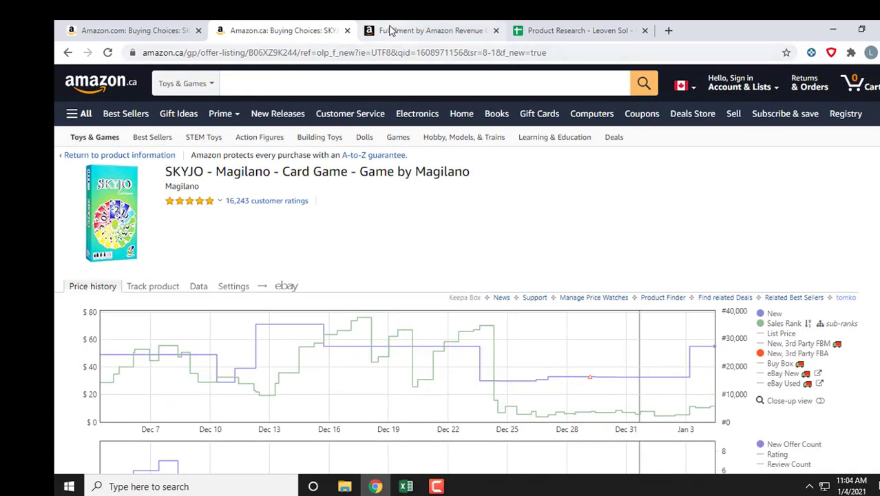
Step: Copy ASIN B06XZ9K244 from the Amazon.ca listing's URL and enter it in the Revenue Calculator's product search
{"action": "double_click", "coordinate": [320, 52]}
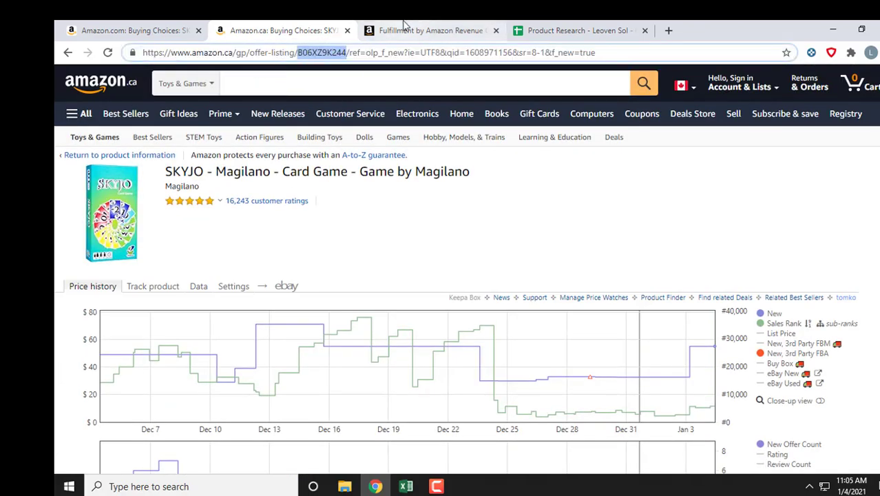
{"action": "left_click", "coordinate": [416, 31]}
{"action": "scroll", "coordinate": [281, 249], "scroll_direction": "up", "scroll_amount": 3}
{"action": "left_click", "coordinate": [147, 233]}
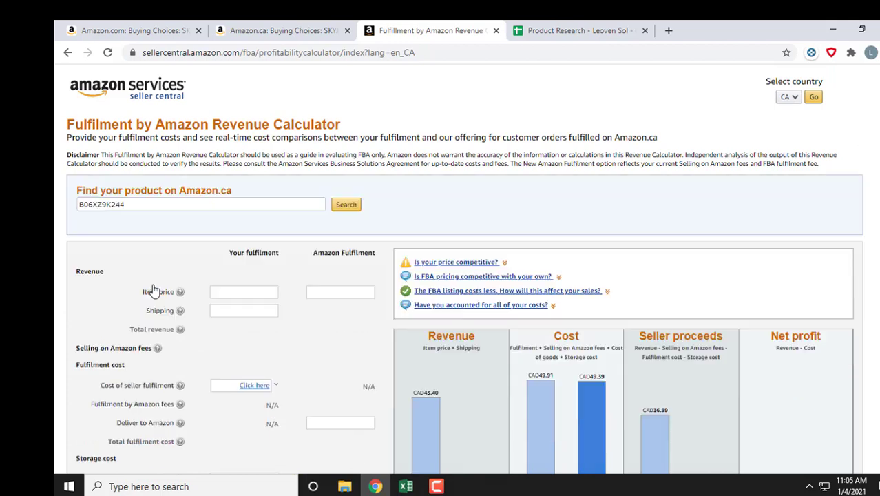
{"action": "left_click", "coordinate": [140, 204]}
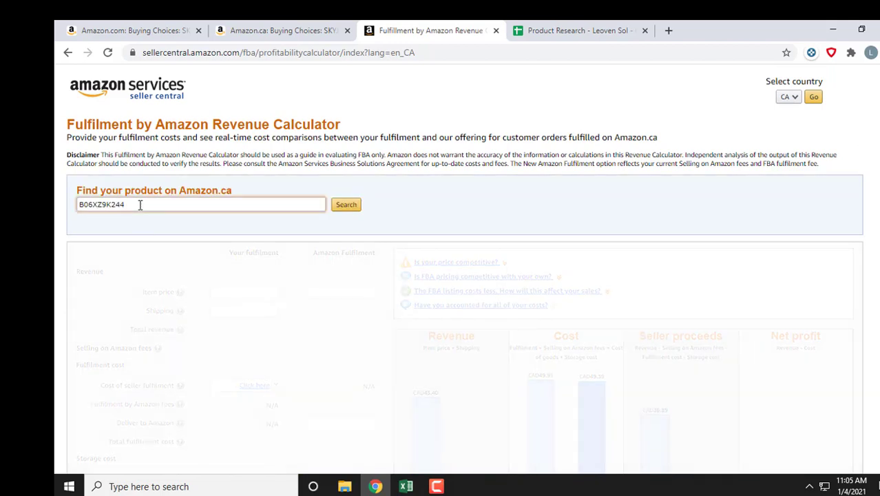
Step: Check the SKYJO game's Keepa statistics on Amazon.ca and its new offers on Amazon.com
{"action": "left_click", "coordinate": [134, 30]}
{"action": "left_click", "coordinate": [273, 30]}
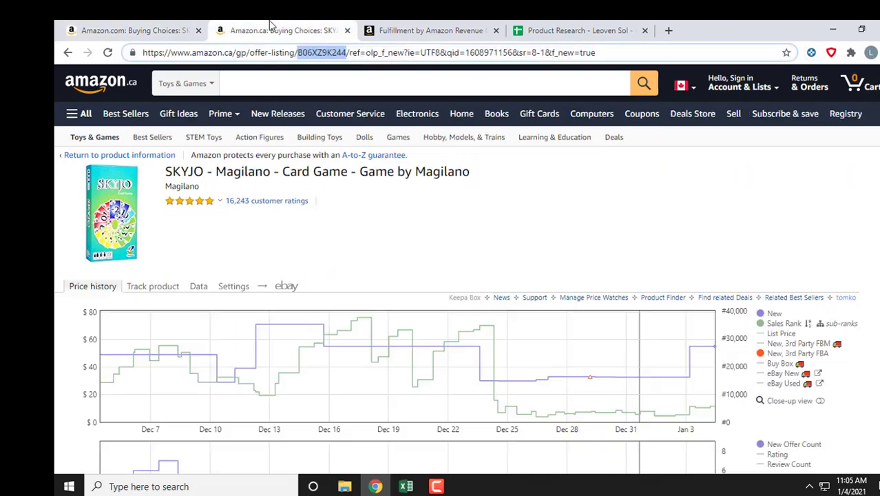
{"action": "scroll", "coordinate": [87, 451], "scroll_direction": "down", "scroll_amount": 5}
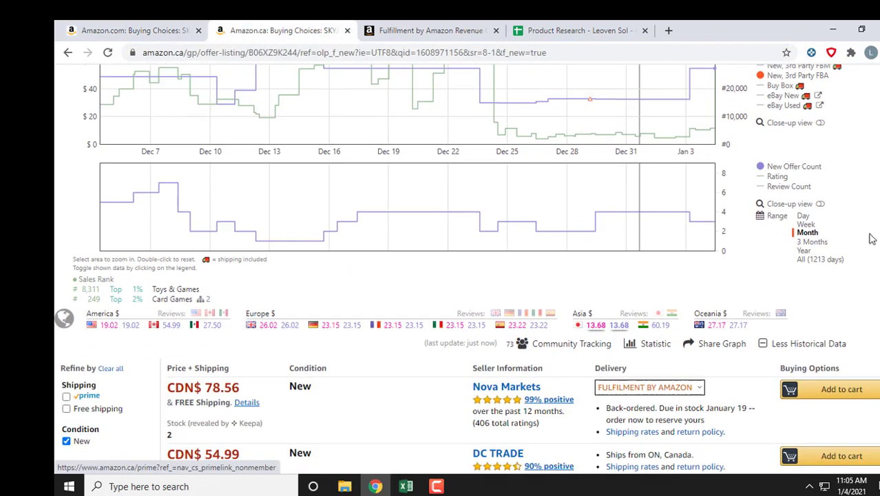
{"action": "mouse_move", "coordinate": [657, 348]}
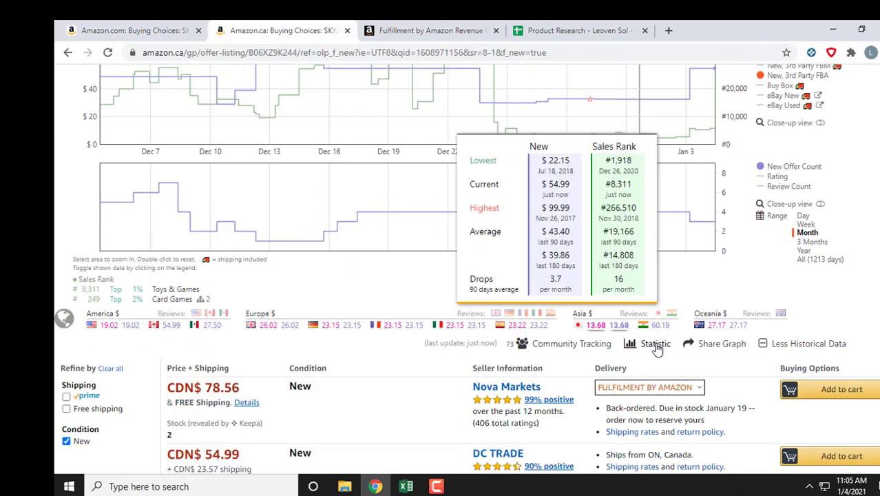
{"action": "left_click", "coordinate": [134, 29]}
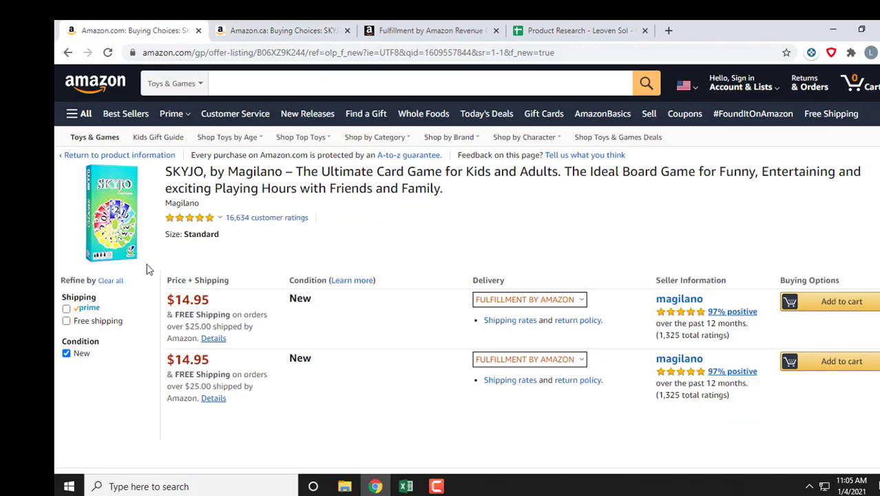
Step: Run the Revenue Calculator search for the entered ASIN to load the SKYJO product details
{"action": "left_click", "coordinate": [414, 28]}
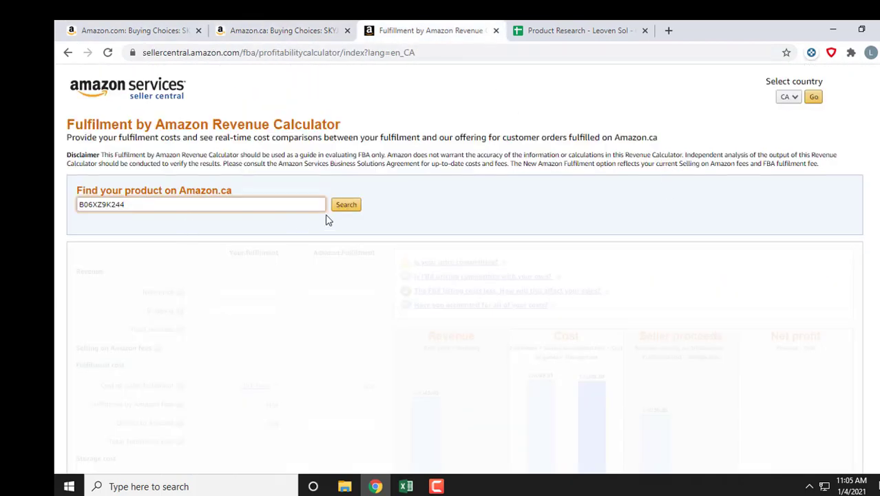
{"action": "left_click", "coordinate": [358, 210]}
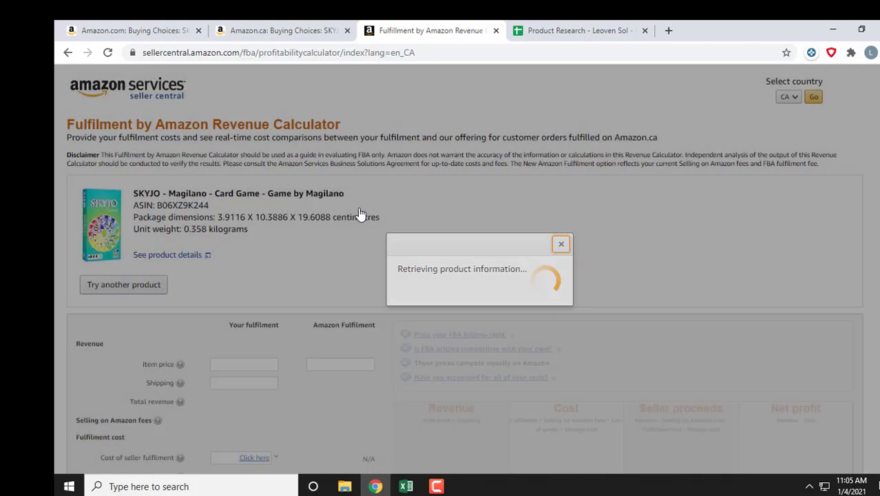
{"action": "scroll", "coordinate": [465, 276], "scroll_direction": "down", "scroll_amount": 1}
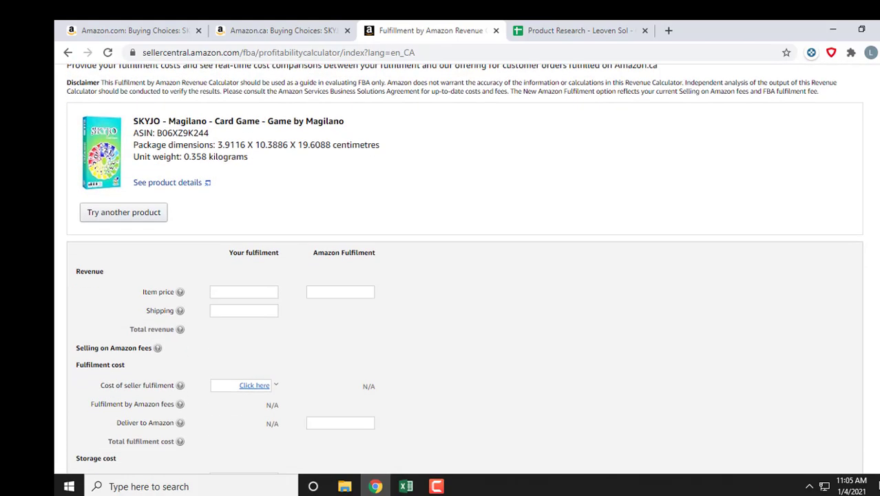
Step: Look up SKYJO's 90-day average price in Keepa and calculate its fees with item price and product cost set to 43.40
{"action": "left_click", "coordinate": [274, 22]}
{"action": "scroll", "coordinate": [454, 276], "scroll_direction": "up", "scroll_amount": 2}
{"action": "scroll", "coordinate": [454, 275], "scroll_direction": "down", "scroll_amount": 3}
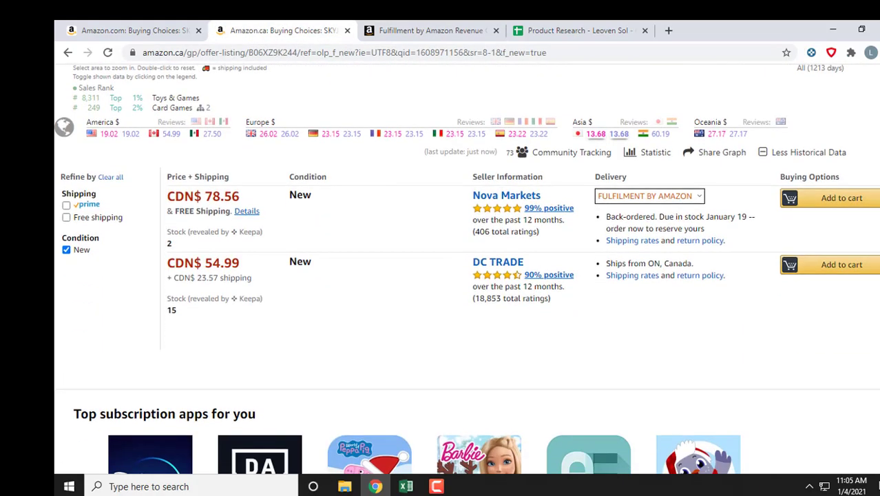
{"action": "scroll", "coordinate": [661, 178], "scroll_direction": "up", "scroll_amount": 4}
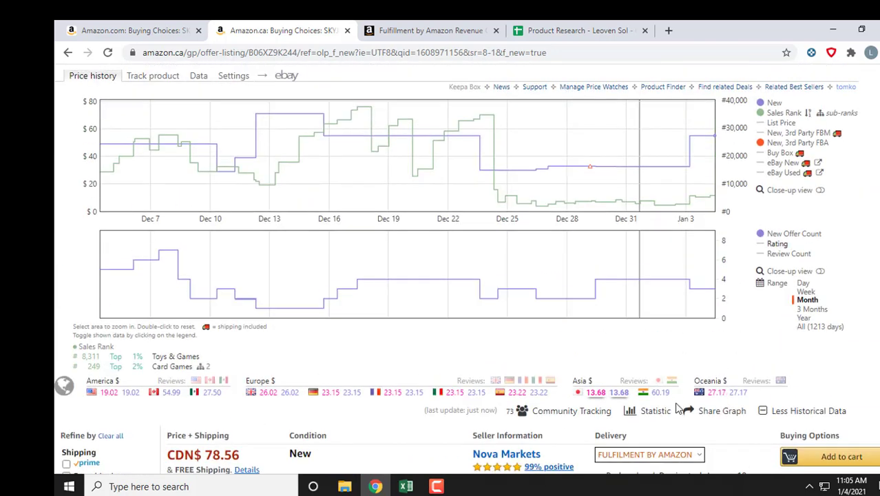
{"action": "mouse_move", "coordinate": [660, 416]}
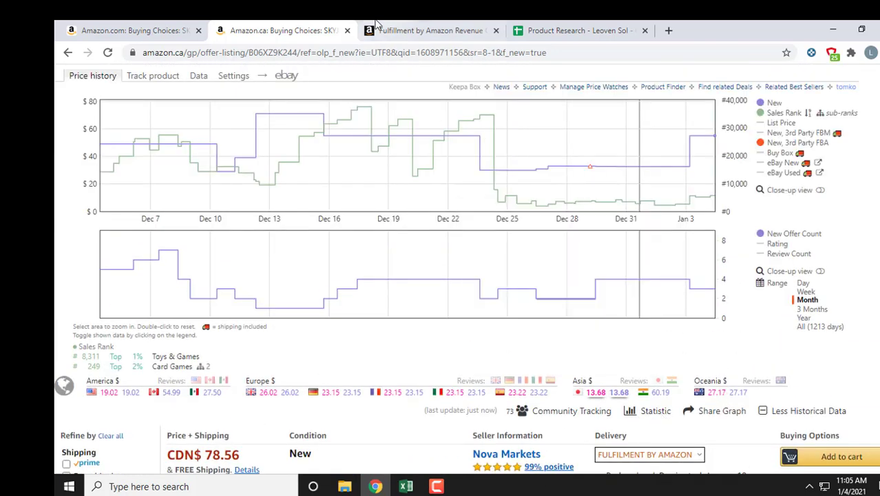
{"action": "left_click", "coordinate": [413, 30]}
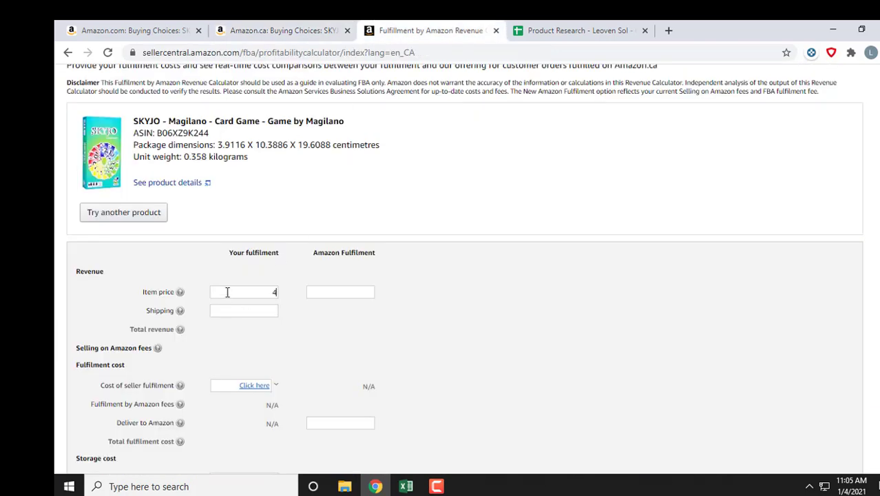
{"action": "scroll", "coordinate": [464, 268], "scroll_direction": "down", "scroll_amount": 4}
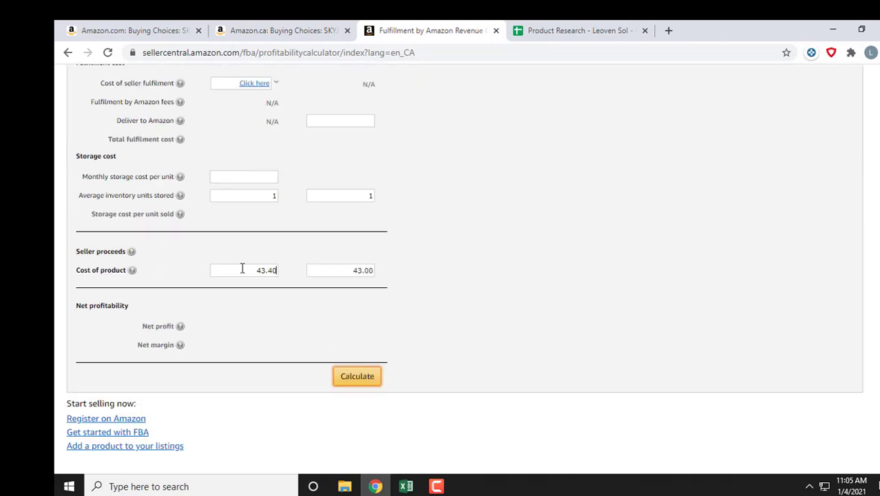
{"action": "left_click", "coordinate": [346, 381]}
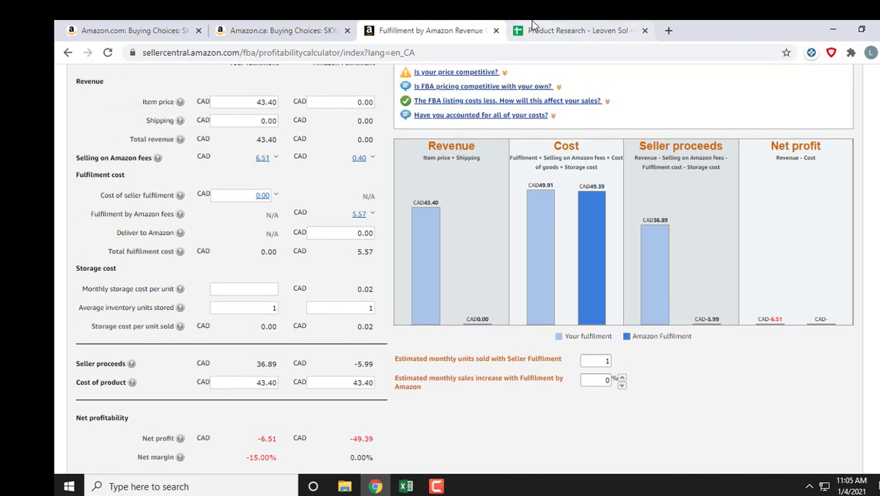
Step: Enter the Amazon.ca selling price, 43.40, in cell P3864 of the Product Research spreadsheet
{"action": "left_click", "coordinate": [533, 31]}
{"action": "type", "text": "43.40"}
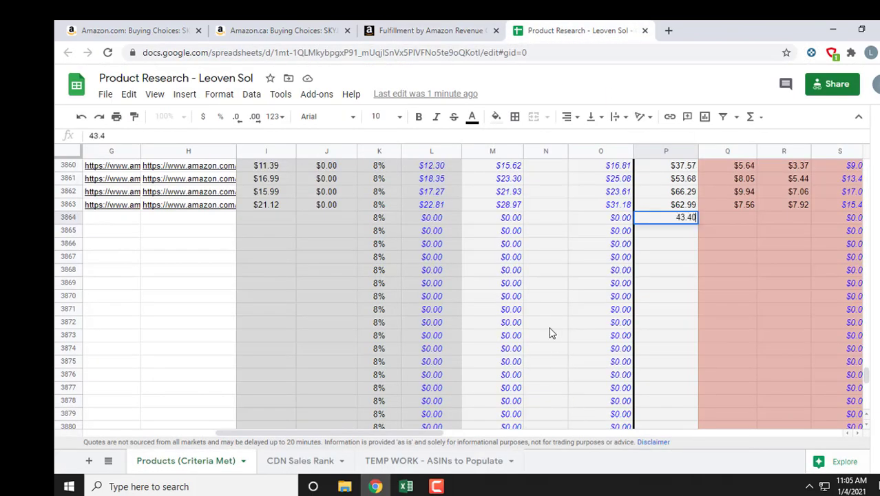
{"action": "key", "text": "Tab"}
Step: Record the calculator's fees in row 3864: selling fee 6.51 in Q3864 and fulfilment fee 5.57 in R3864
{"action": "left_click", "coordinate": [418, 22]}
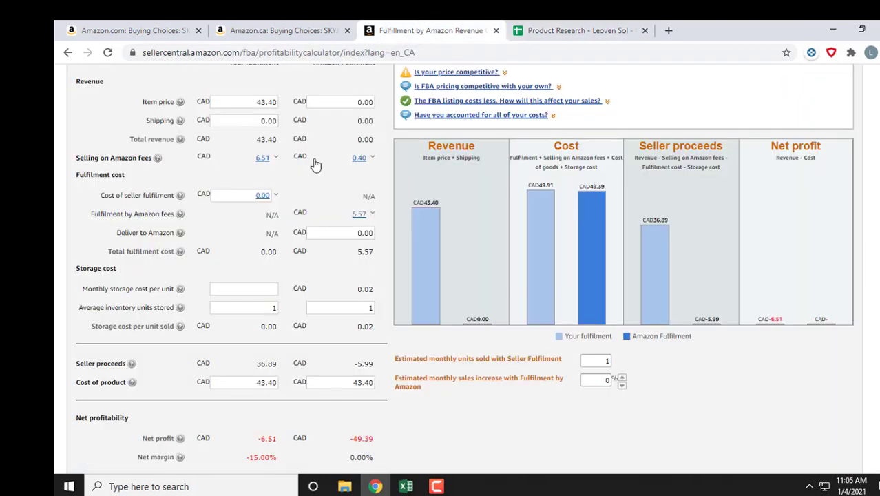
{"action": "left_click", "coordinate": [544, 31]}
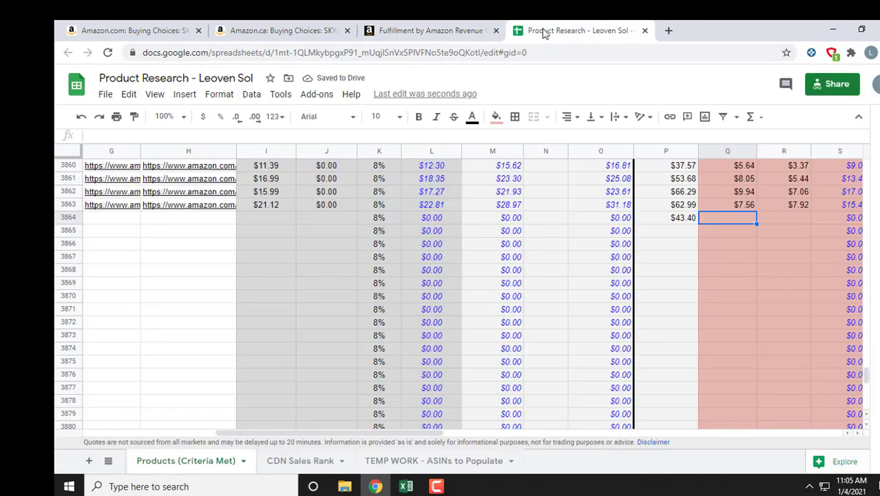
{"action": "type", "text": "6.51"}
{"action": "key", "text": "Tab"}
{"action": "left_click", "coordinate": [433, 28]}
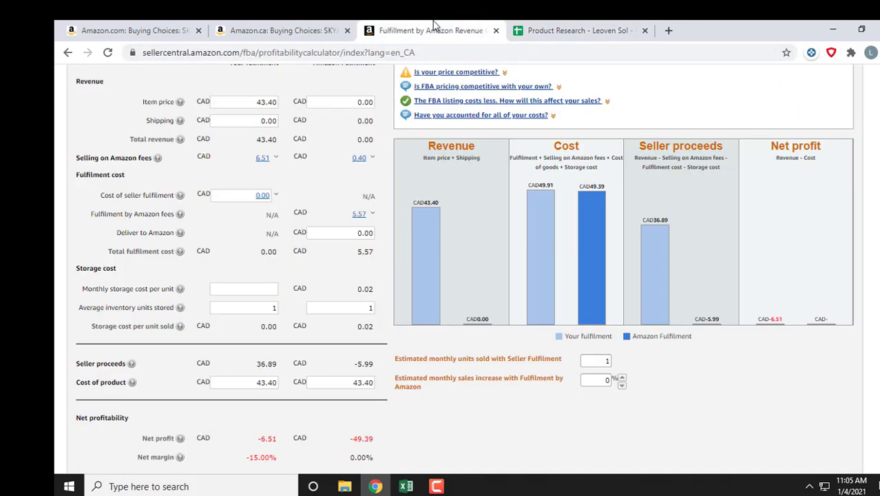
{"action": "left_click", "coordinate": [558, 36]}
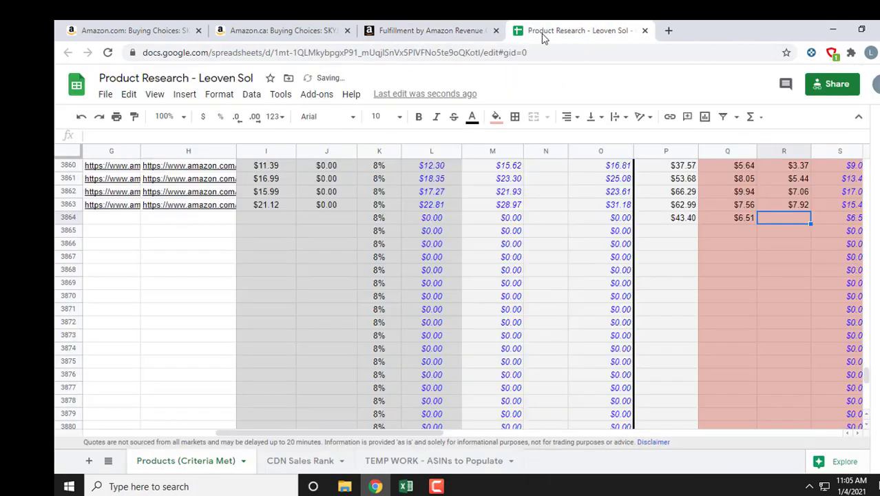
{"action": "type", "text": "5.57"}
{"action": "key", "text": "Tab"}
Step: Look up SKYJO's new-offer price on Amazon.com and enter 14.95 in cell I3864 of the Product Research spreadsheet
{"action": "key", "text": "Left"}
{"action": "key", "text": "Left"}
{"action": "key", "text": "Left"}
{"action": "key", "text": "Left"}
{"action": "key", "text": "Left"}
{"action": "key", "text": "Left"}
{"action": "key", "text": "Left"}
{"action": "key", "text": "Left"}
{"action": "key", "text": "Left"}
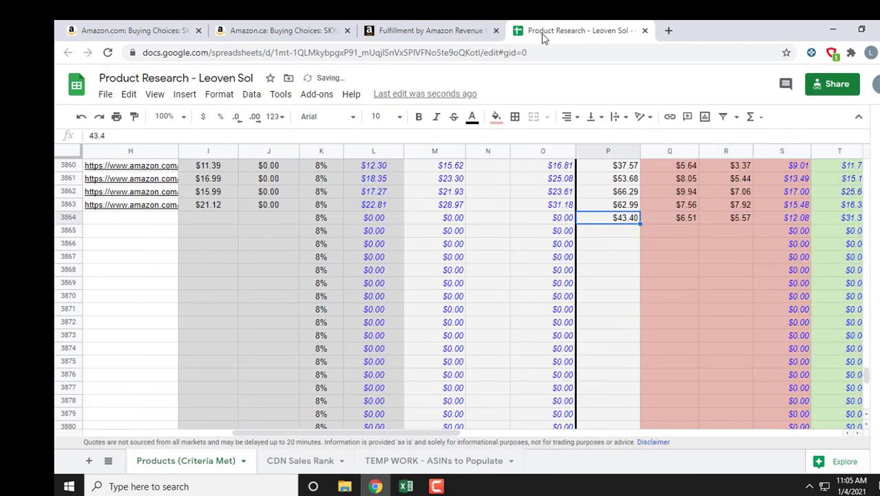
{"action": "left_click", "coordinate": [282, 30]}
{"action": "left_click", "coordinate": [127, 30]}
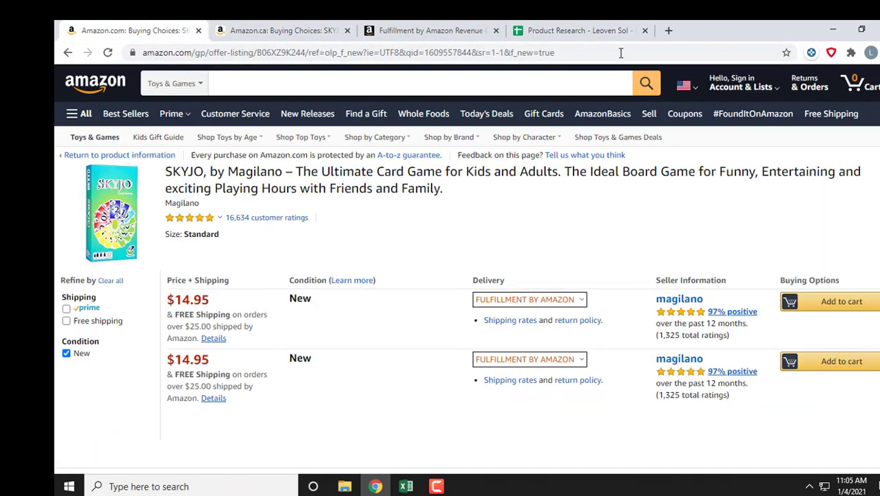
{"action": "left_click", "coordinate": [560, 29]}
{"action": "type", "text": "14.95"}
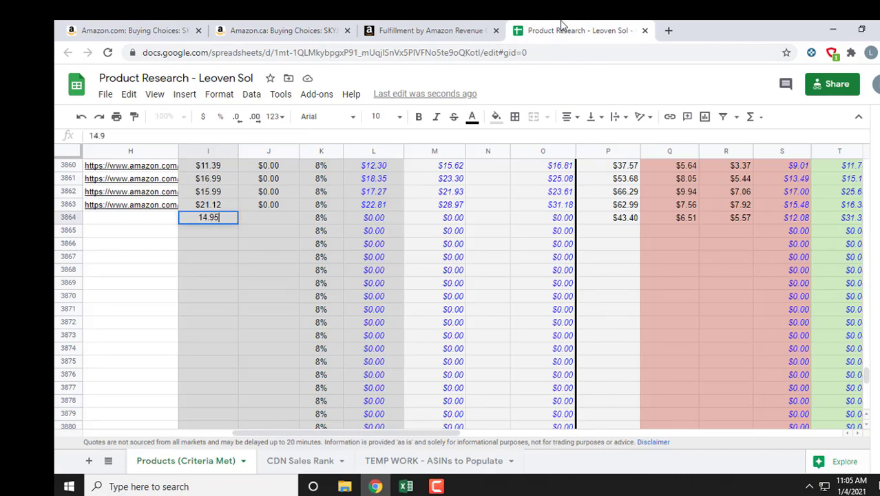
{"action": "key", "text": "Tab"}
Step: Check the shipping cost of SKYJO's Amazon.com offers and enter 0 in cell J3864
{"action": "left_click", "coordinate": [131, 30]}
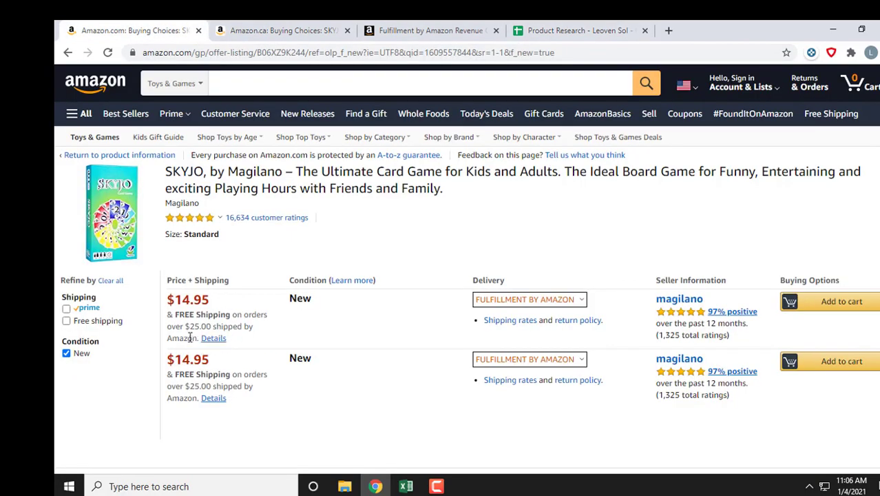
{"action": "left_click", "coordinate": [551, 30]}
{"action": "type", "text": "0"}
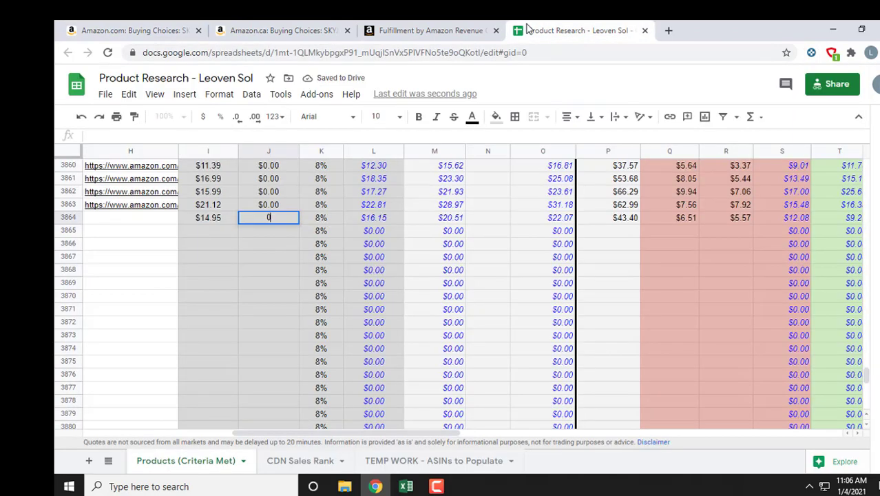
{"action": "key", "text": "Tab"}
Step: Review the calculated profit and percentage figures for SKYJO in cells T3864 to W3864
{"action": "key", "text": "Tab"}
{"action": "key", "text": "Tab"}
{"action": "key", "text": "Tab"}
{"action": "key", "text": "Tab"}
{"action": "key", "text": "Tab"}
{"action": "key", "text": "Tab"}
{"action": "key", "text": "Tab"}
{"action": "key", "text": "Tab"}
{"action": "key", "text": "Tab"}
{"action": "key", "text": "Tab"}
{"action": "key", "text": "Tab"}
{"action": "key", "text": "Tab"}
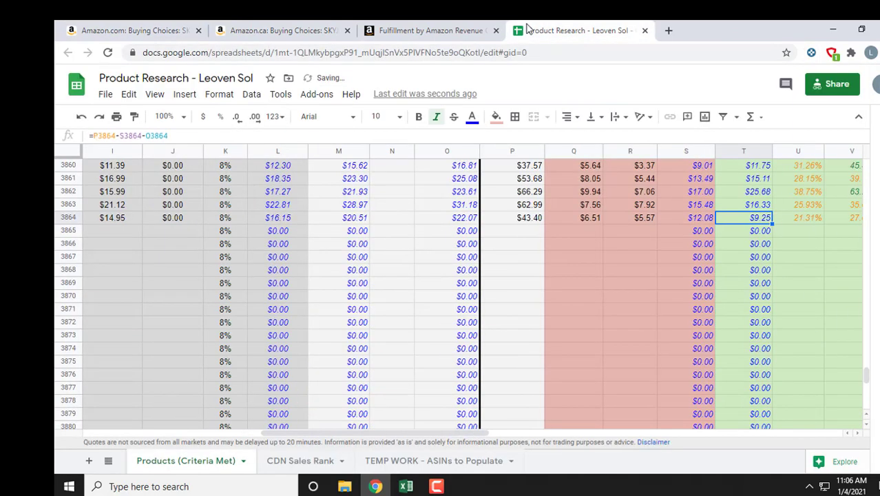
{"action": "key", "text": "Tab"}
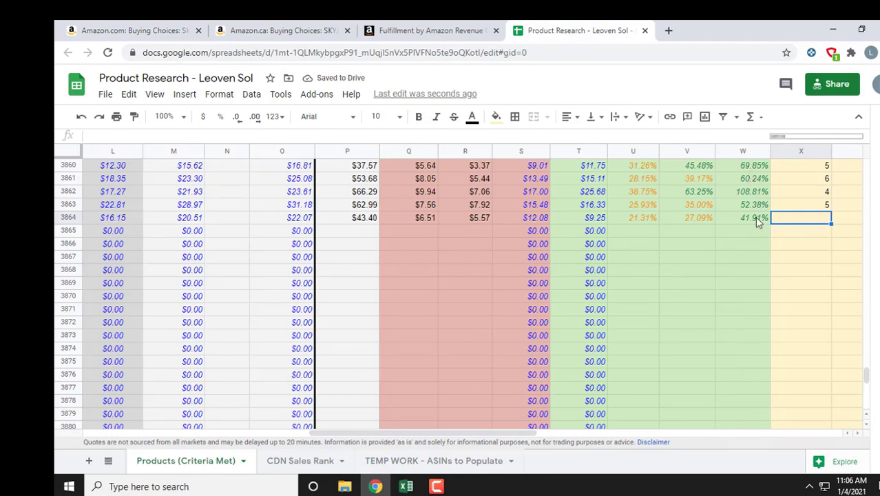
{"action": "key", "text": "shift+Tab"}
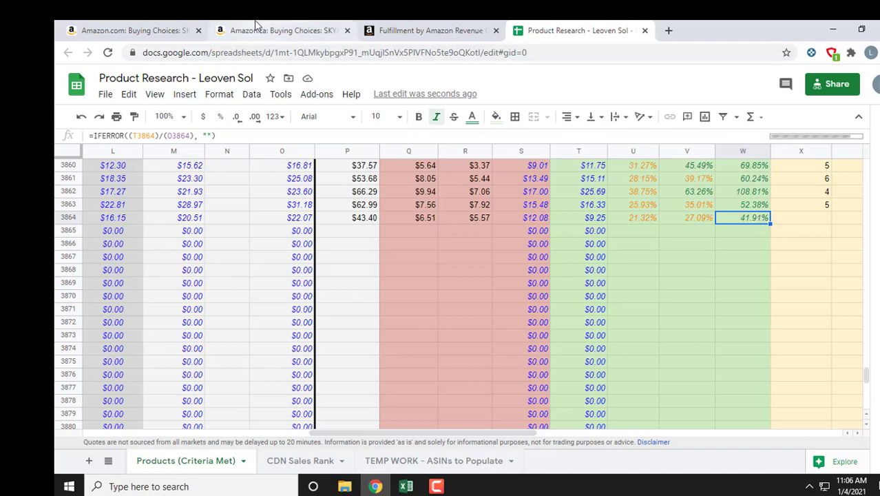
Step: Review SKYJO's one-month Keepa sales rank and offer count charts on Amazon.ca and enter 5 in cell X3864
{"action": "left_click", "coordinate": [320, 31]}
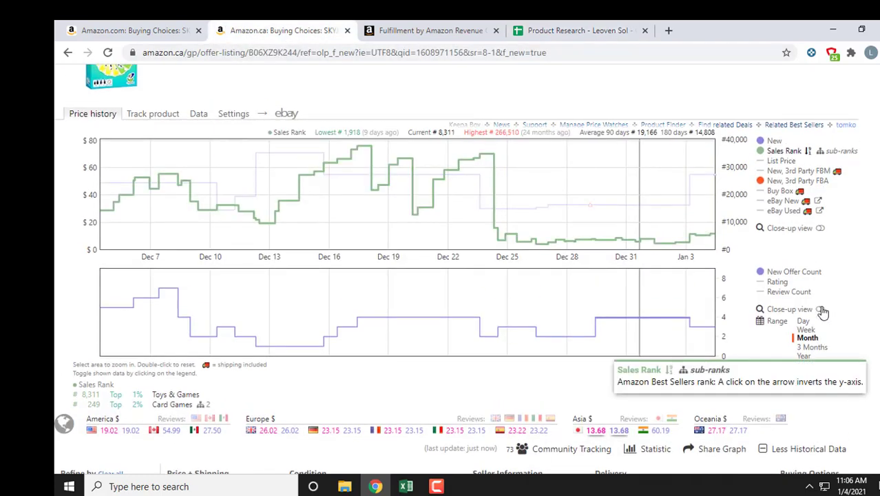
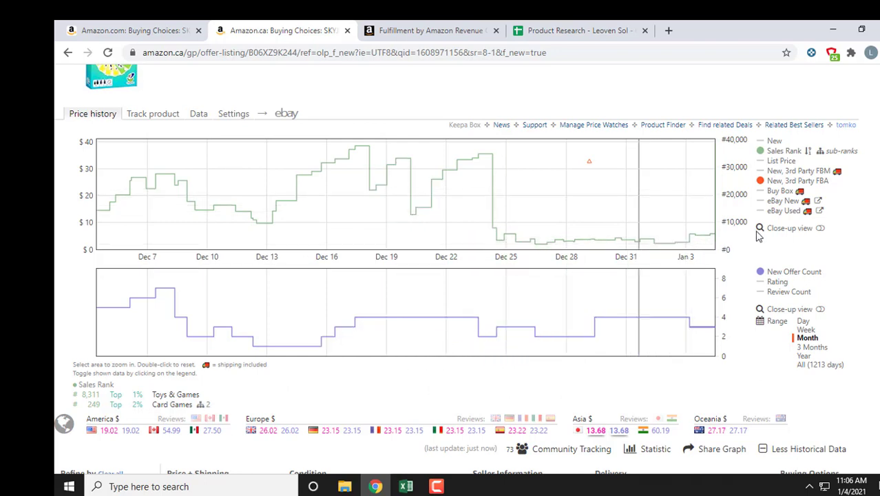
{"action": "left_click", "coordinate": [580, 30]}
{"action": "key", "text": "Right"}
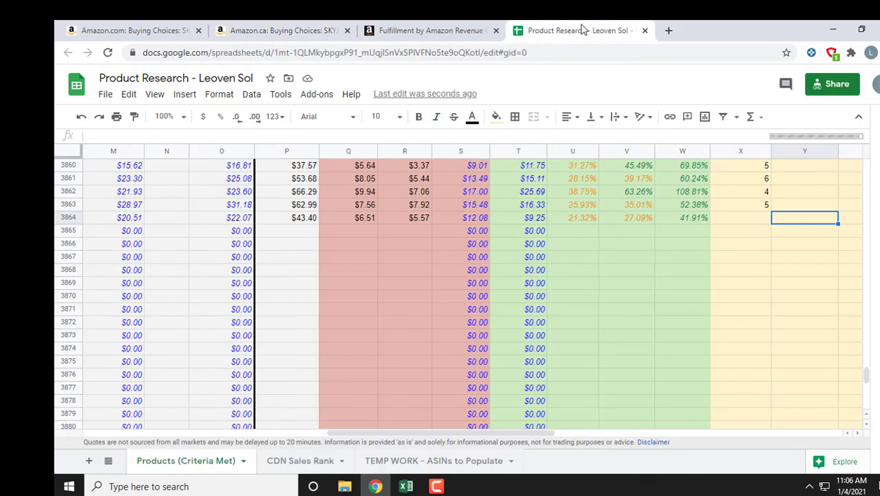
{"action": "type", "text": "5"}
{"action": "key", "text": "Right"}
Step: Check SKYJO's Amazon.ca offers for Fulfilment by Amazon sellers and enter 1 in cell AC3864
{"action": "key", "text": "Right"}
{"action": "key", "text": "Right"}
{"action": "key", "text": "Right"}
{"action": "key", "text": "Right"}
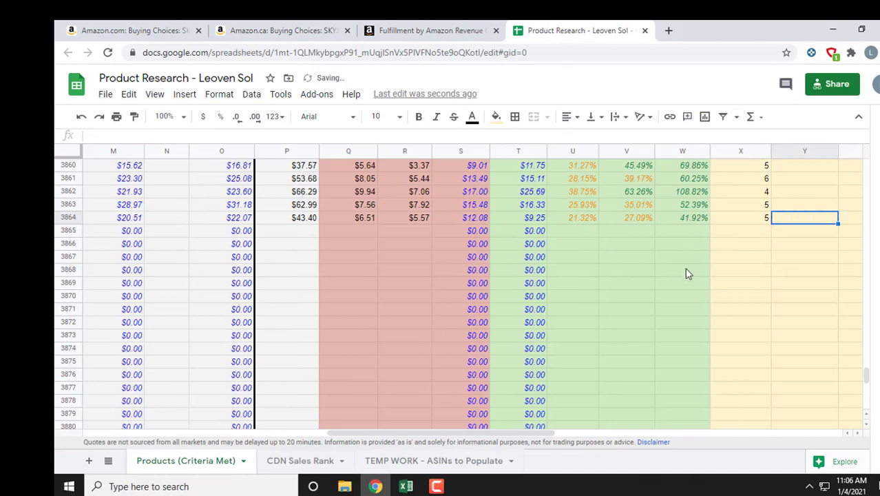
{"action": "left_click", "coordinate": [275, 31]}
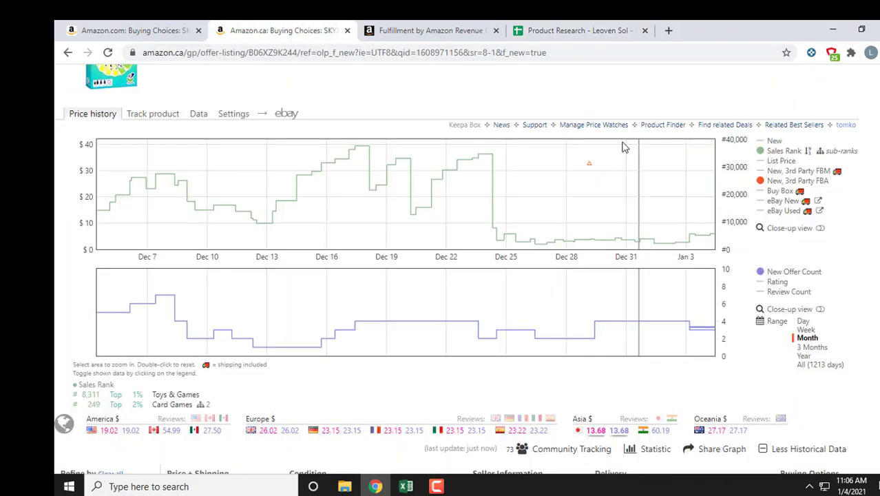
{"action": "scroll", "coordinate": [624, 144], "scroll_direction": "down", "scroll_amount": 3}
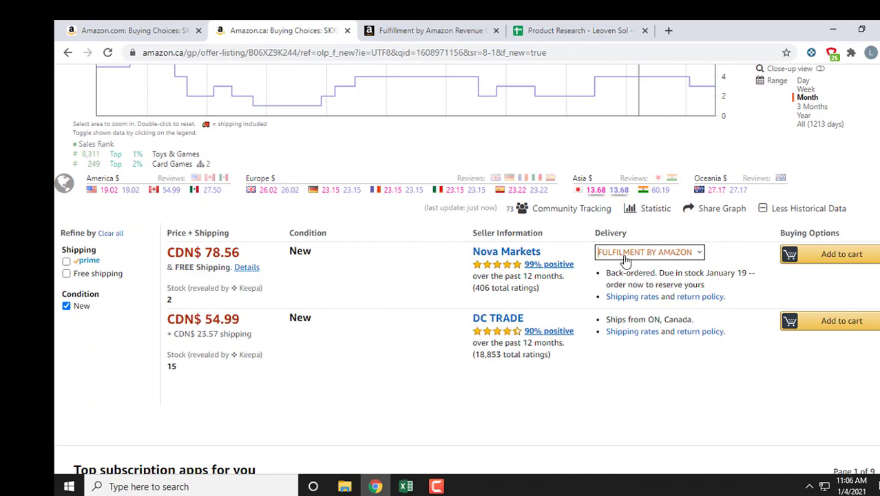
{"action": "left_click_drag", "start_coordinate": [597, 253], "coordinate": [698, 251]}
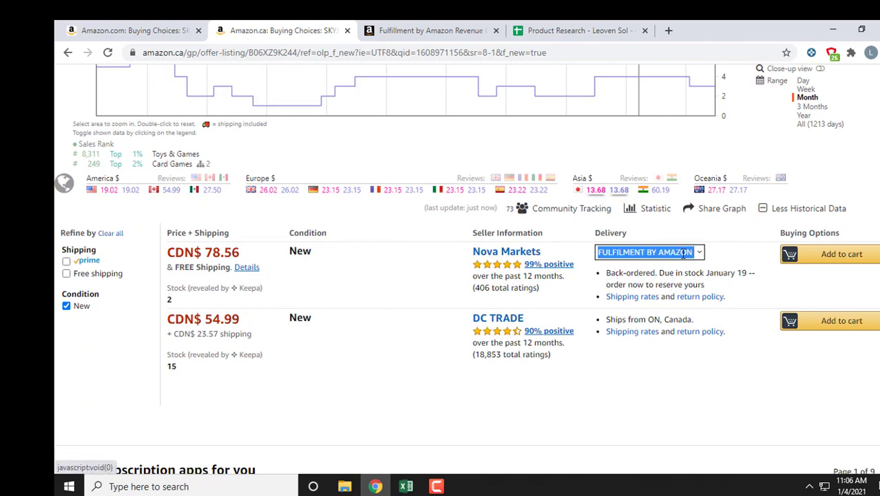
{"action": "key", "text": "ctrl+4"}
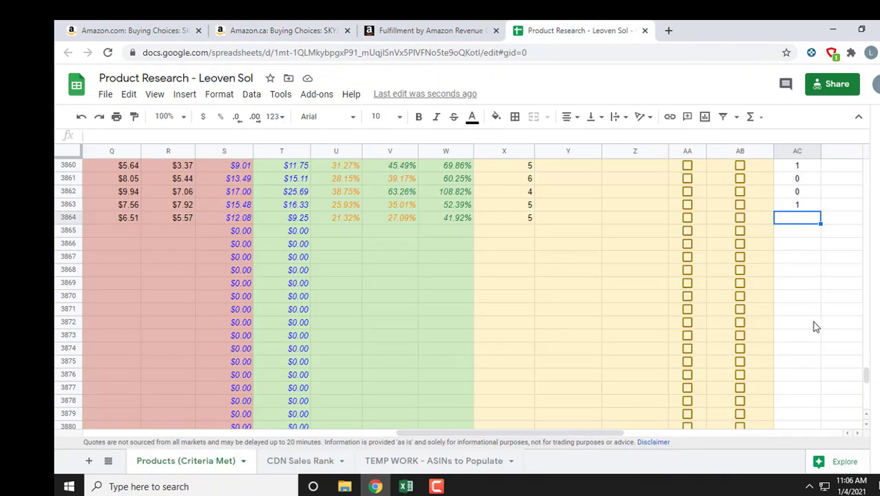
{"action": "type", "text": "1"}
{"action": "key", "text": "Tab"}
Step: Copy the date 01/04/2021 from cell A3863 to A3864
{"action": "key", "text": "Left"}
{"action": "key", "text": "Left"}
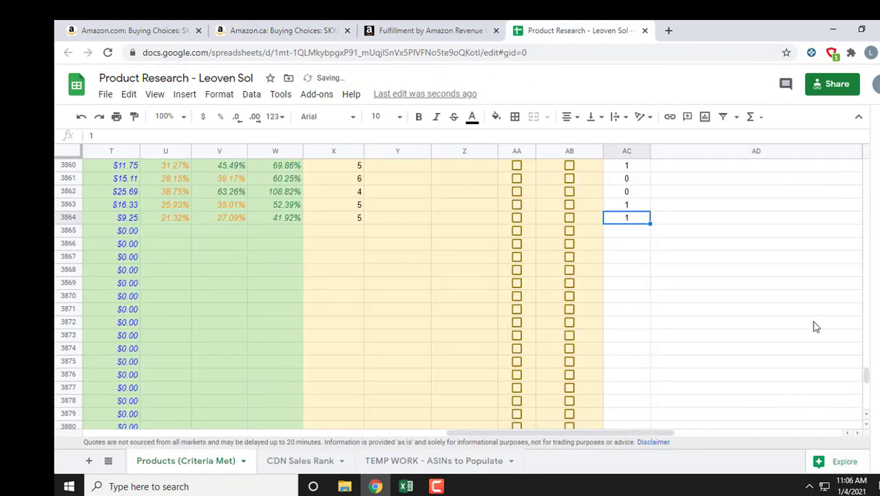
{"action": "key", "text": "Left"}
{"action": "key", "text": "Right"}
{"action": "key", "text": "Right"}
{"action": "key", "text": "Left"}
{"action": "key", "text": "Left"}
{"action": "key", "text": "Left"}
{"action": "key", "text": "Left"}
{"action": "key", "text": "Left"}
{"action": "key", "text": "Home"}
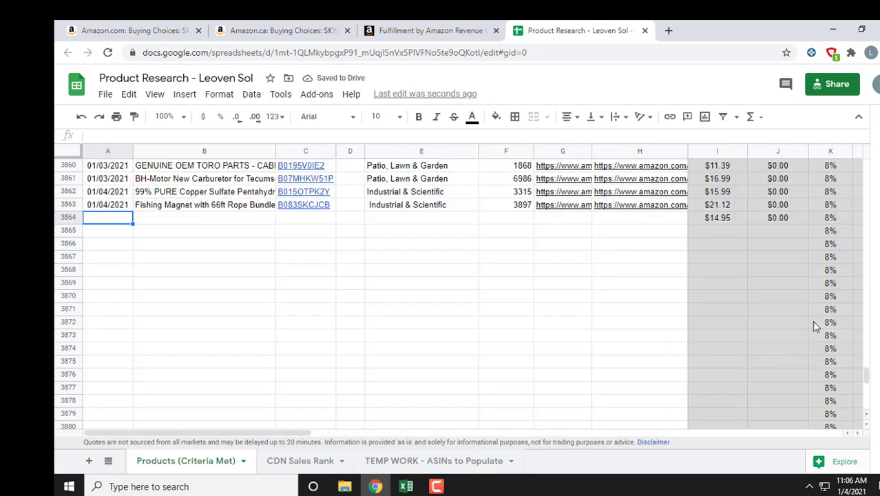
{"action": "key", "text": "Up"}
{"action": "key", "text": "ctrl+c"}
{"action": "key", "text": "Down"}
{"action": "key", "text": "ctrl+v"}
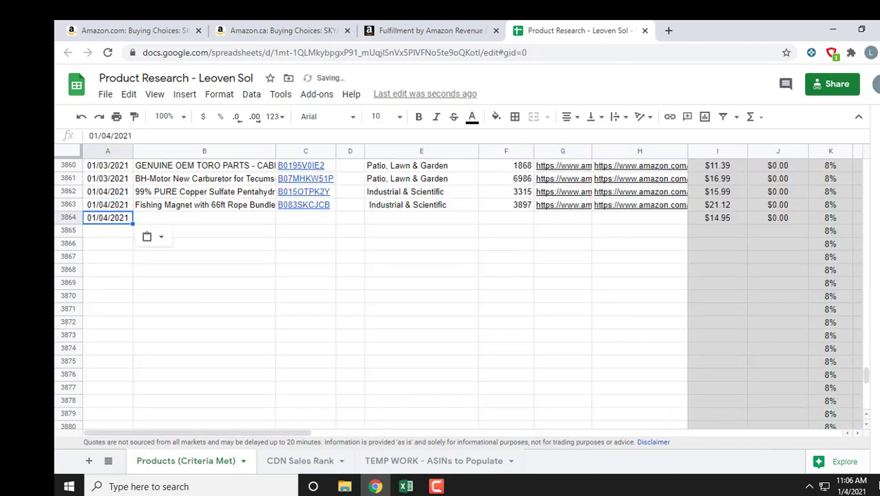
{"action": "key", "text": "Right"}
Step: Try to copy SKYJO's product title from the Amazon.ca offers page into cell B3864
{"action": "left_click", "coordinate": [282, 30]}
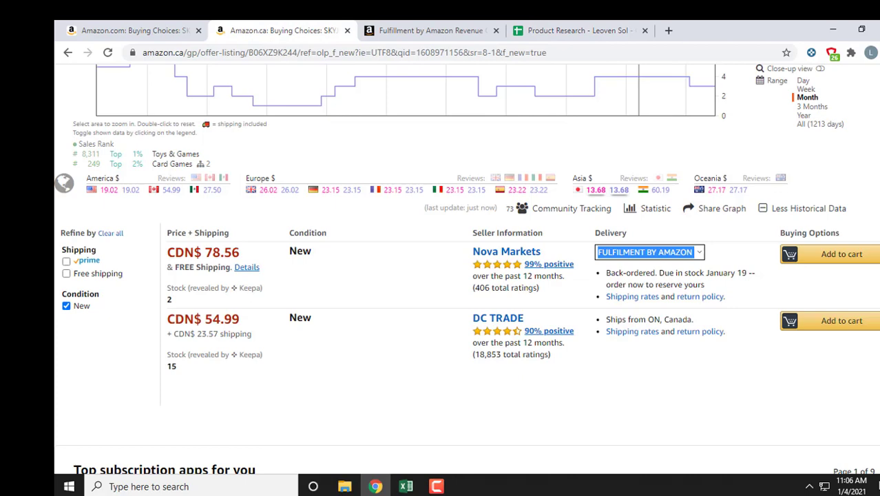
{"action": "key", "text": "Home"}
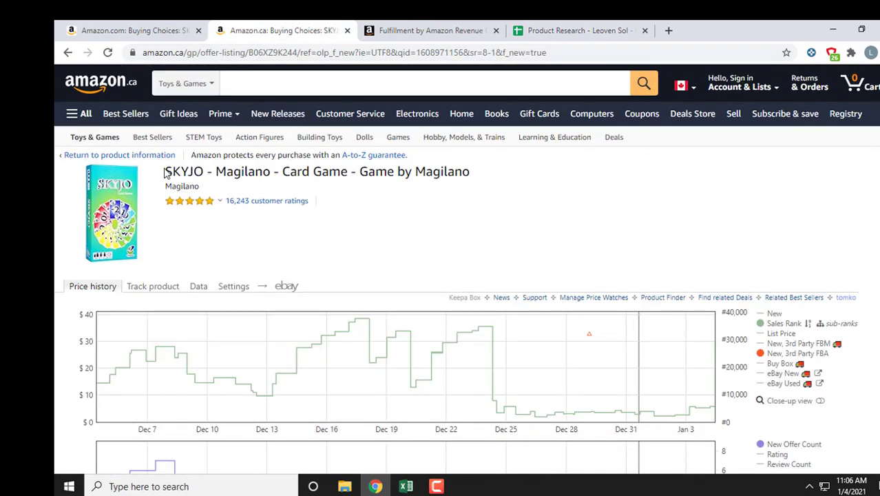
{"action": "left_click_drag", "start_coordinate": [165, 171], "coordinate": [485, 174]}
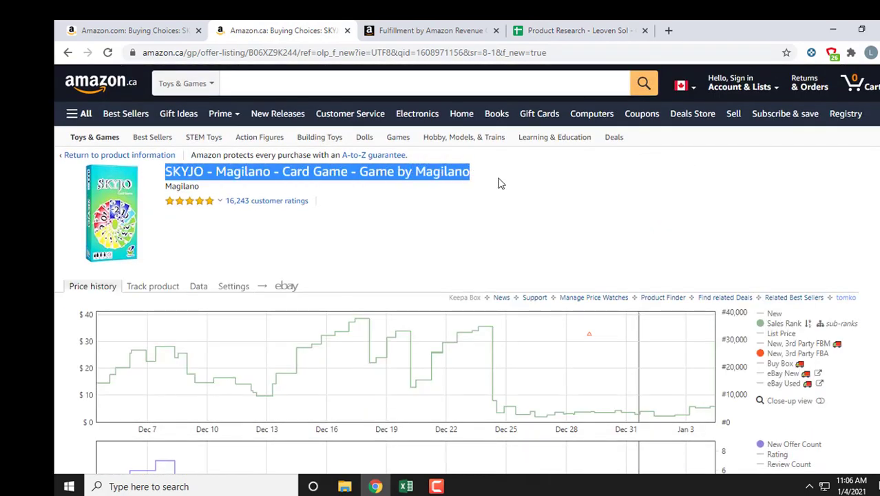
{"action": "left_click", "coordinate": [542, 32]}
{"action": "key", "text": "Return"}
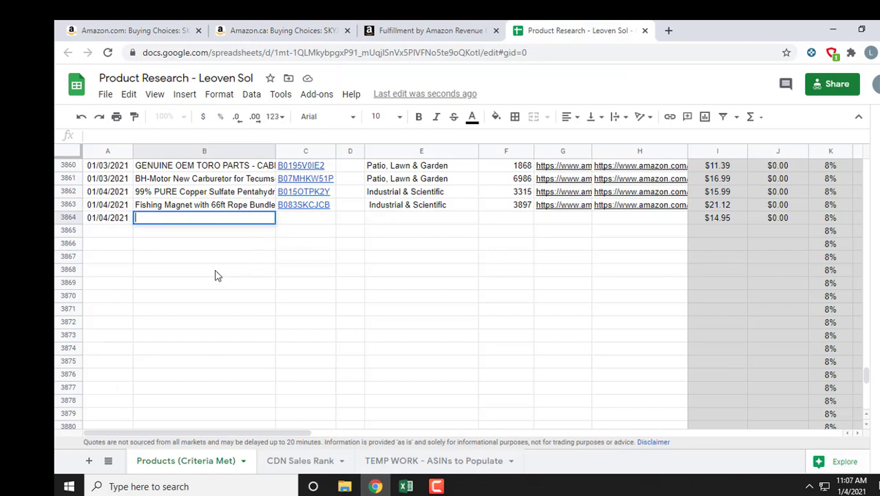
{"action": "key", "text": "ctrl+v"}
{"action": "key", "text": "Escape"}
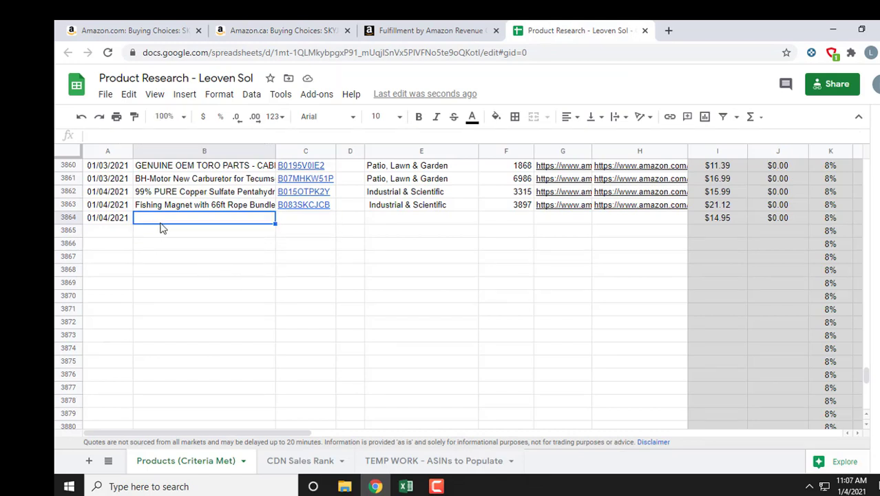
{"action": "key", "text": "ctrl+v"}
{"action": "key", "text": "Escape"}
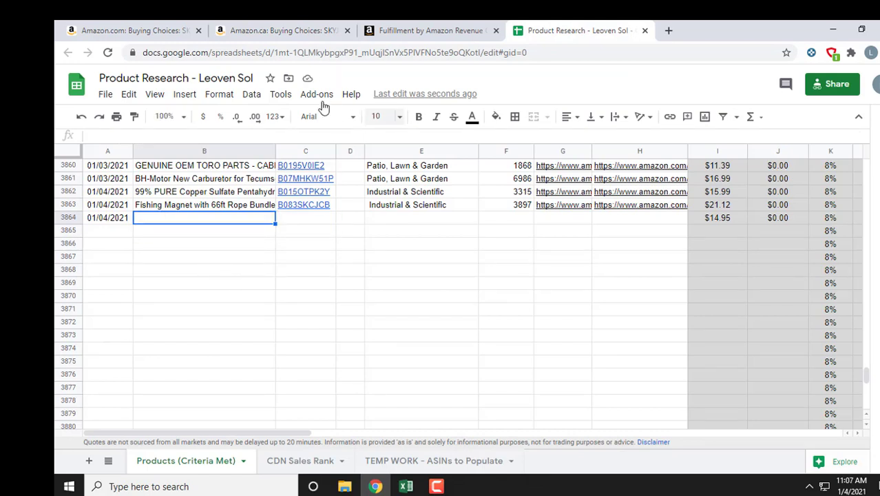
Step: Copy the title "SKYJO - Magilano - Card Game - Game by Magilano" from Amazon.ca into cell B3864
{"action": "left_click", "coordinate": [283, 30]}
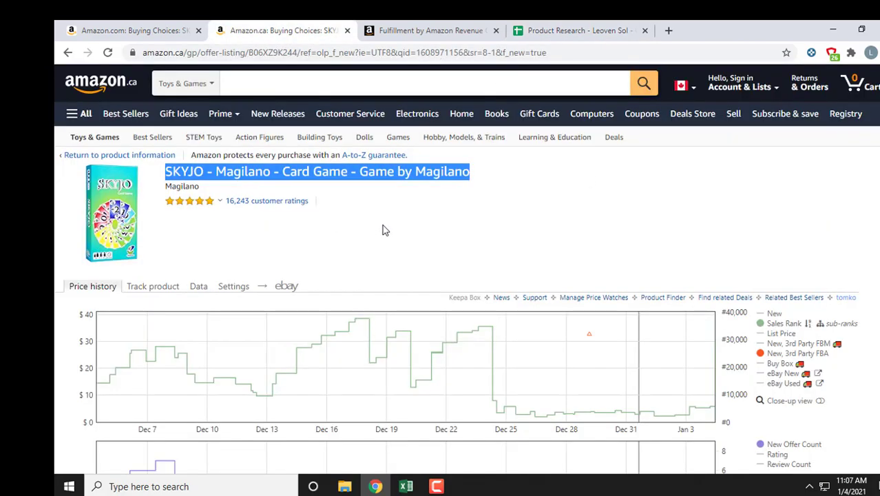
{"action": "left_click", "coordinate": [212, 194]}
{"action": "left_click_drag", "start_coordinate": [166, 171], "coordinate": [466, 172]}
{"action": "left_click", "coordinate": [581, 30]}
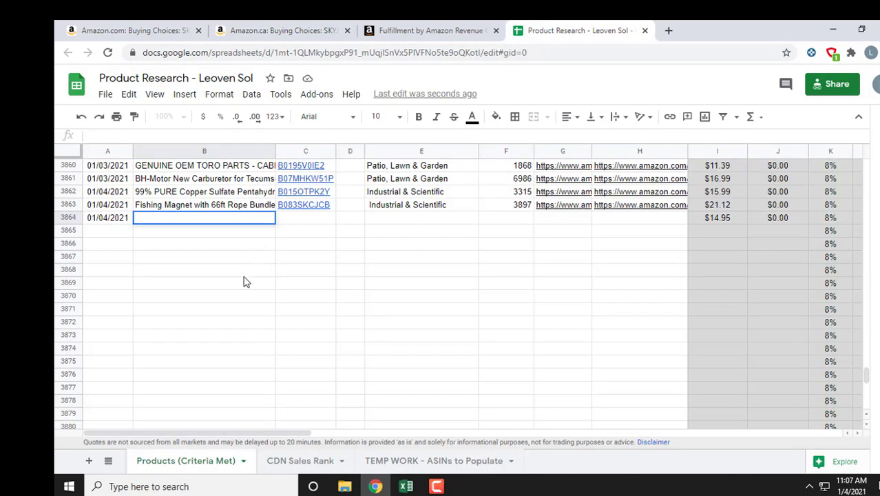
{"action": "key", "text": "ctrl+v"}
Step: Copy the ASIN B06XZ9K244 from the Amazon.ca page address into cell C3864
{"action": "left_click", "coordinate": [279, 30]}
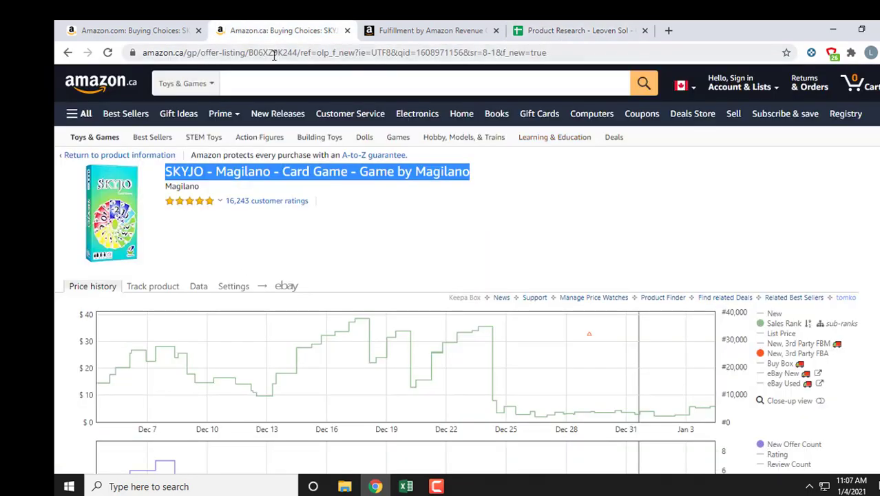
{"action": "left_click", "coordinate": [274, 54]}
{"action": "double_click", "coordinate": [274, 53]}
{"action": "left_click", "coordinate": [582, 30]}
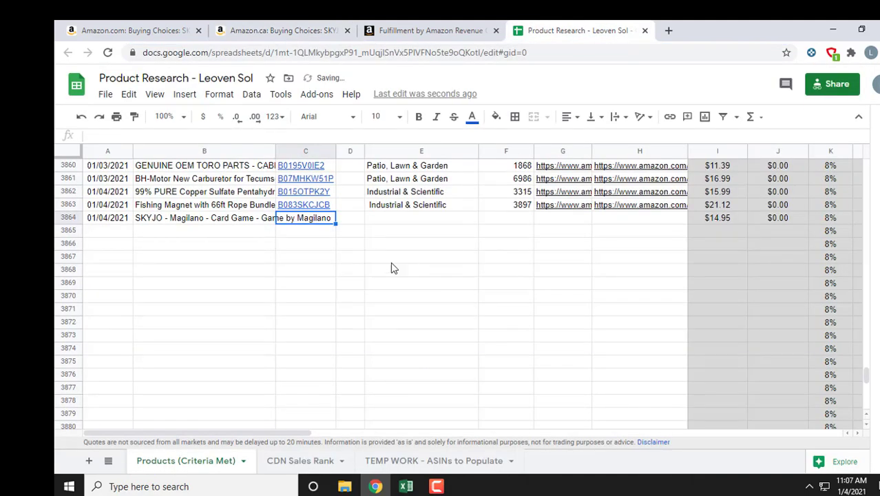
{"action": "key", "text": "Return"}
{"action": "key", "text": "ctrl+v"}
{"action": "key", "text": "Tab"}
{"action": "key", "text": "Tab"}
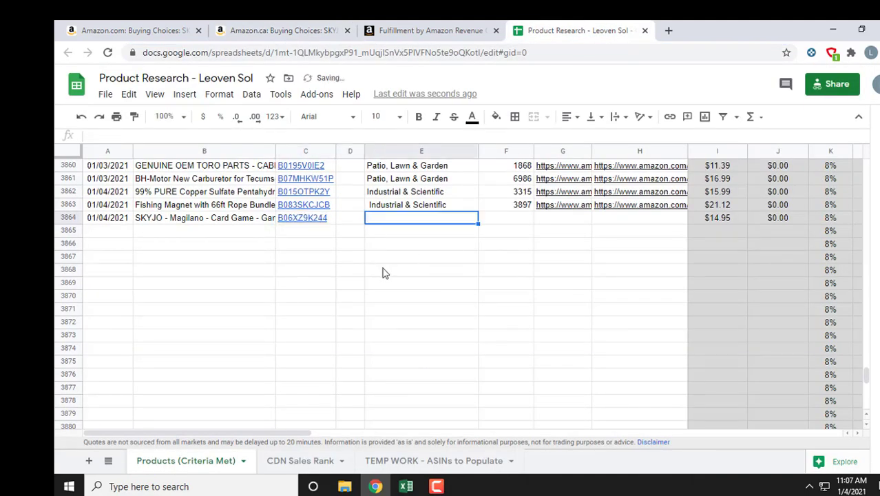
Step: Open SKYJO's product page from its Amazon.ca offers page and find the Best Sellers Rank in the product information
{"action": "left_click", "coordinate": [279, 30]}
{"action": "scroll", "coordinate": [466, 269], "scroll_direction": "down", "scroll_amount": 5}
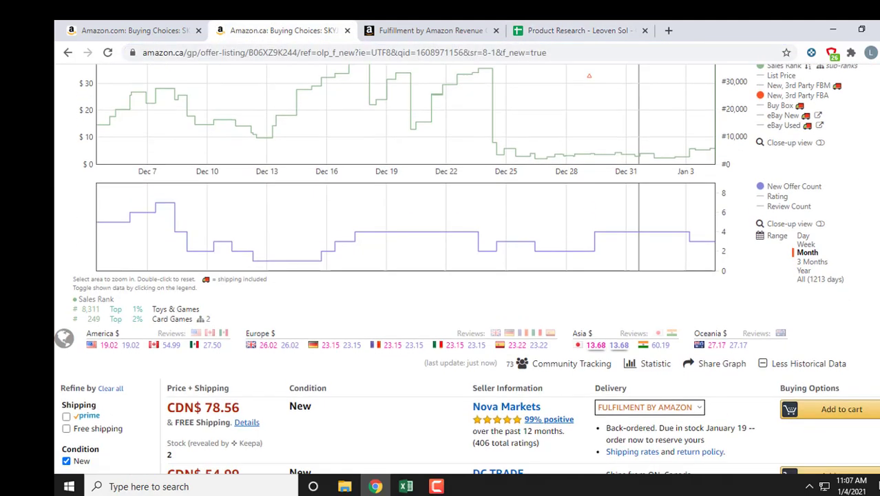
{"action": "scroll", "coordinate": [825, 127], "scroll_direction": "up", "scroll_amount": 4}
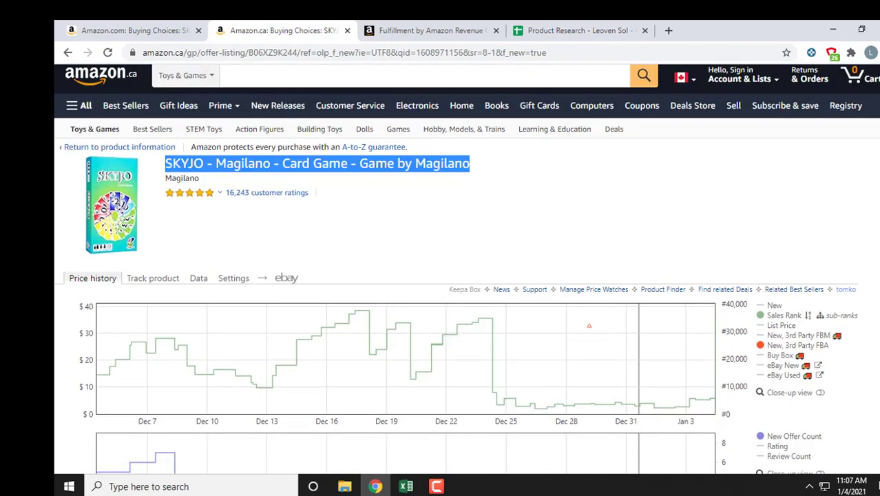
{"action": "scroll", "coordinate": [839, 121], "scroll_direction": "up", "scroll_amount": 1}
{"action": "left_click", "coordinate": [139, 157]}
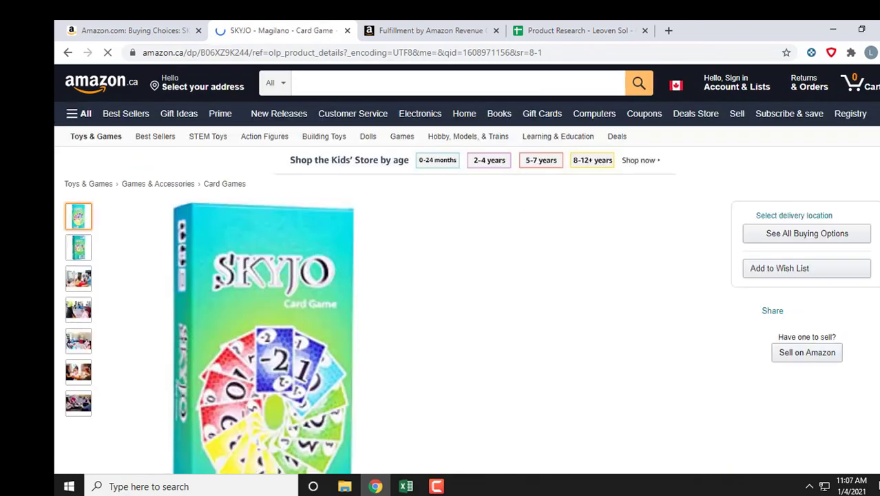
{"action": "scroll", "coordinate": [467, 268], "scroll_direction": "down", "scroll_amount": 3}
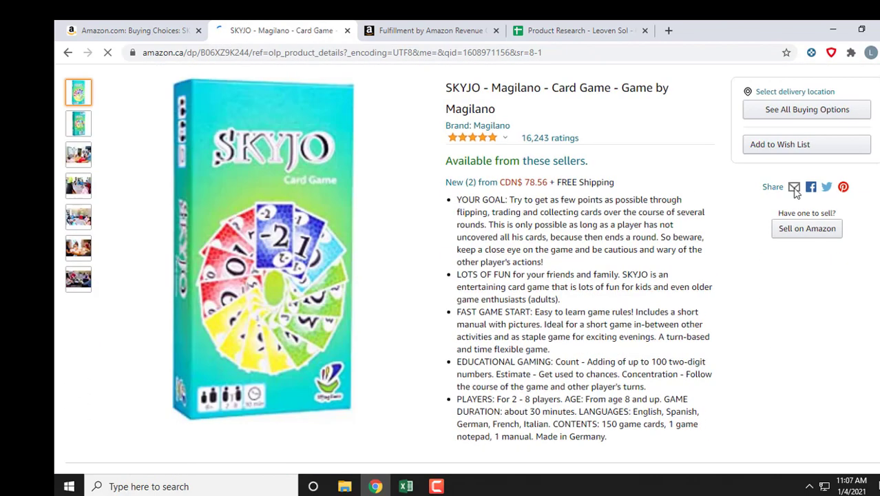
{"action": "scroll", "coordinate": [659, 197], "scroll_direction": "down", "scroll_amount": 9}
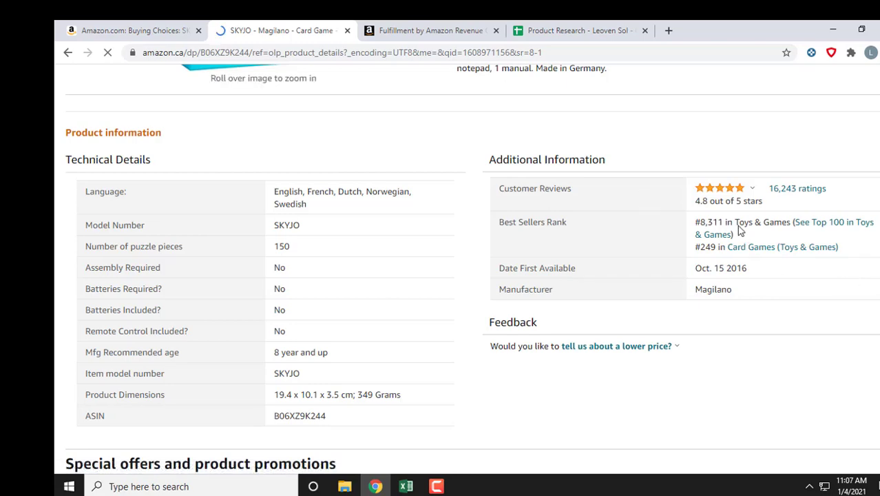
Step: Copy the category "Toys & Games" from SKYJO's Best Sellers Rank into cell E3864 of the Product Research spreadsheet
{"action": "left_click_drag", "start_coordinate": [738, 222], "coordinate": [778, 294]}
{"action": "scroll", "coordinate": [467, 269], "scroll_direction": "down", "scroll_amount": 8}
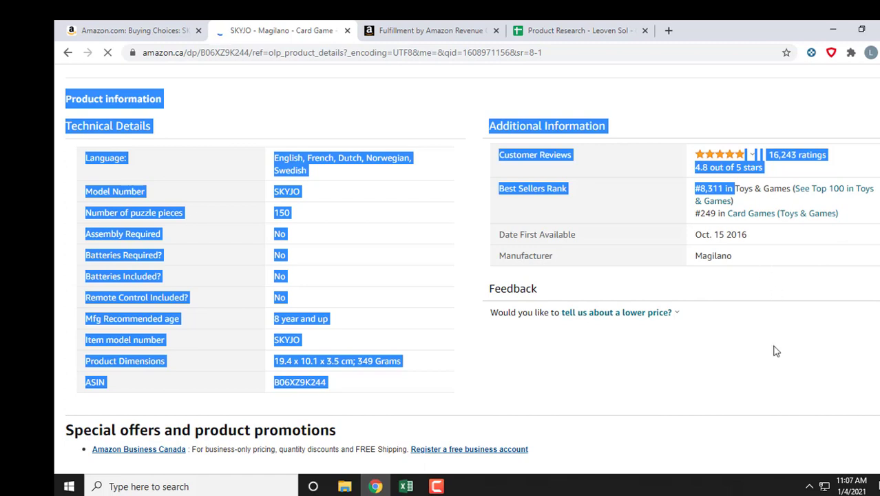
{"action": "left_click", "coordinate": [530, 191]}
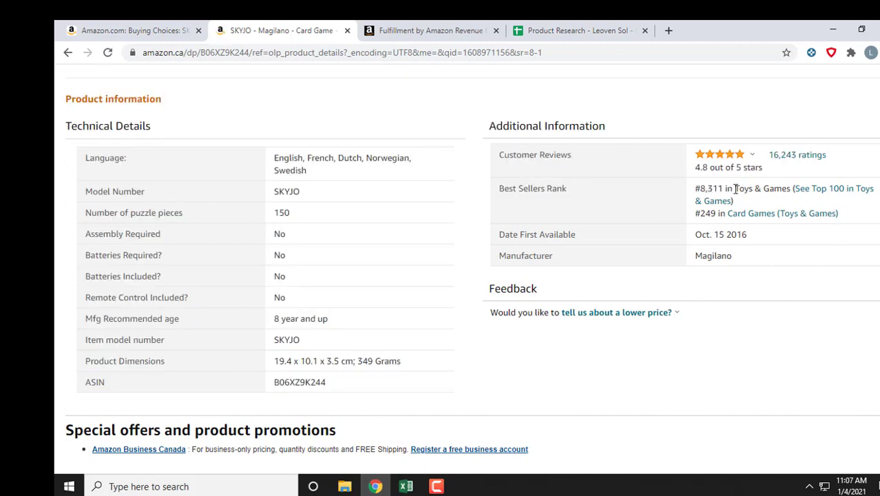
{"action": "left_click_drag", "start_coordinate": [767, 185], "coordinate": [783, 186]}
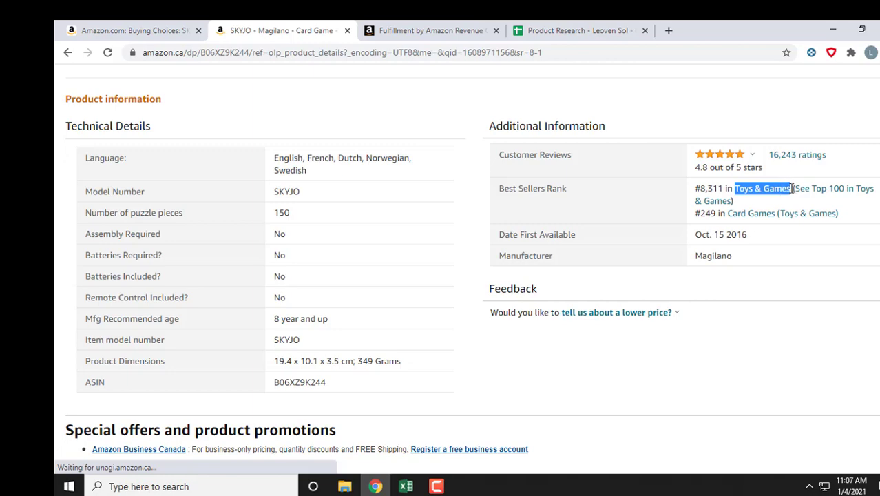
{"action": "left_click", "coordinate": [548, 33]}
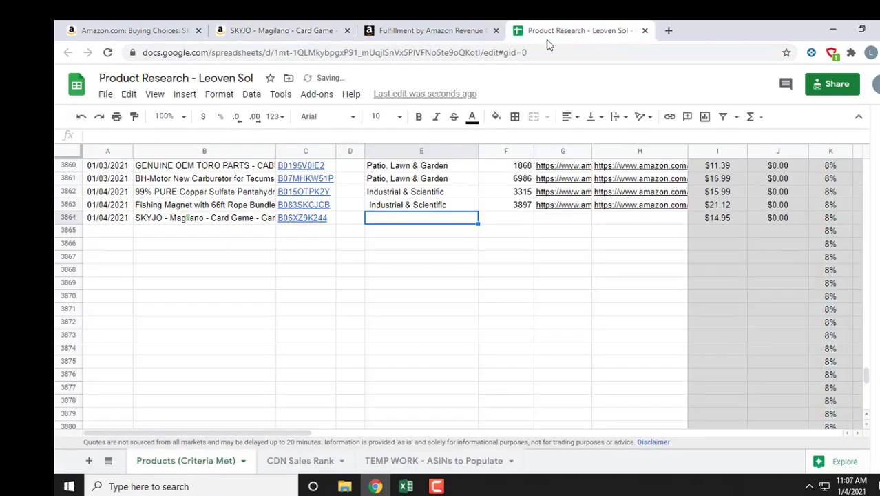
{"action": "type", "text": "Toys & Games"}
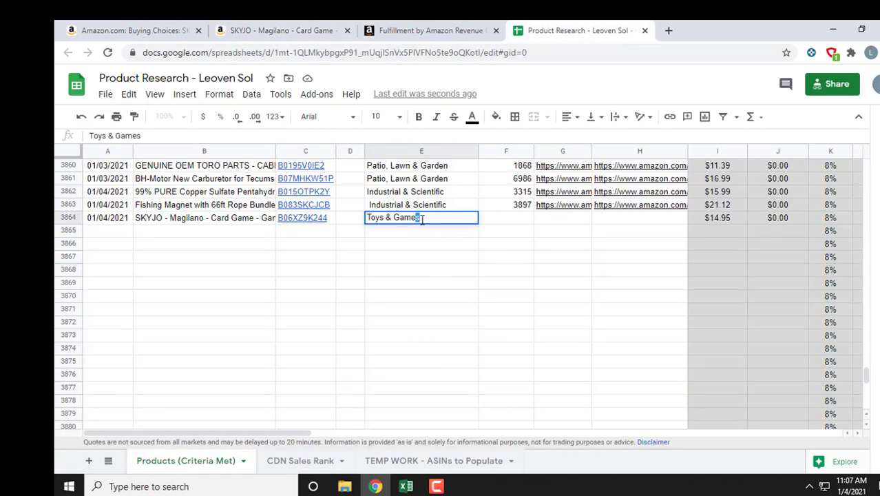
{"action": "key", "text": "Tab"}
Step: Enter SKYJO's Amazon.ca sales rank 8311 in cell F3864
{"action": "left_click", "coordinate": [264, 28]}
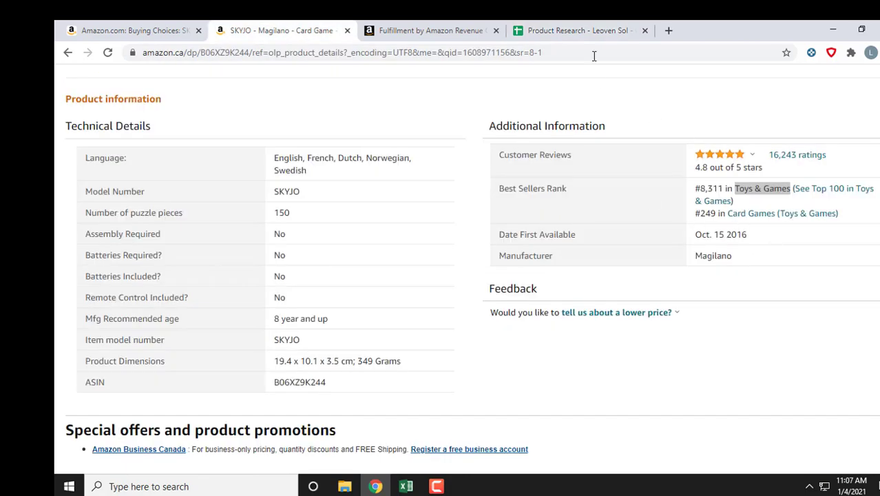
{"action": "left_click", "coordinate": [587, 31]}
{"action": "type", "text": "83"}
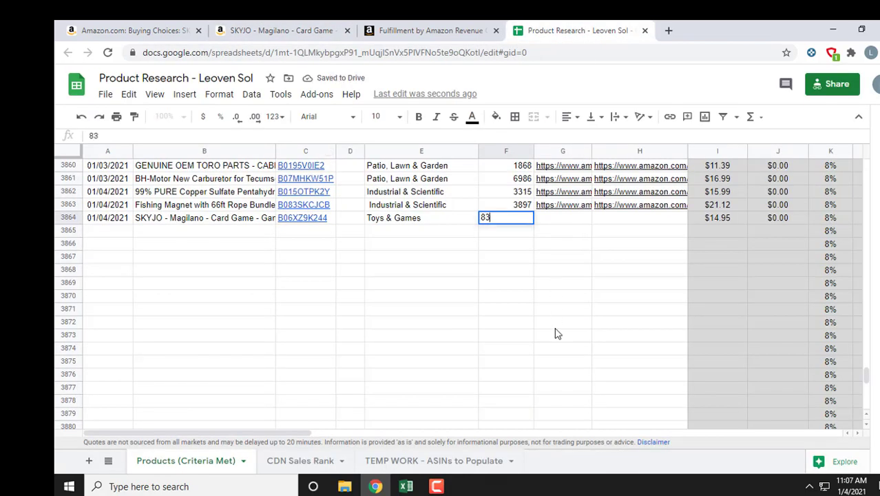
{"action": "type", "text": "11"}
{"action": "key", "text": "Tab"}
Step: Return to SKYJO's Amazon.ca offers page and copy its page address into cell G3864
{"action": "left_click", "coordinate": [272, 29]}
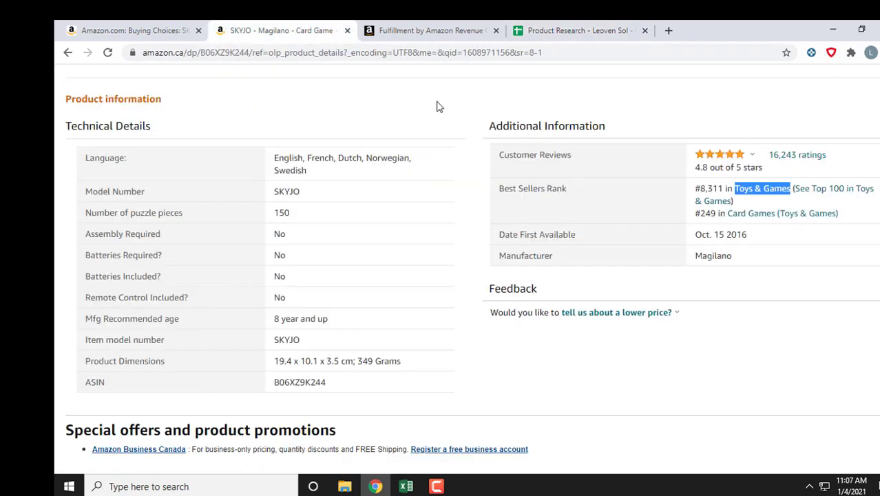
{"action": "scroll", "coordinate": [444, 91], "scroll_direction": "up", "scroll_amount": 15}
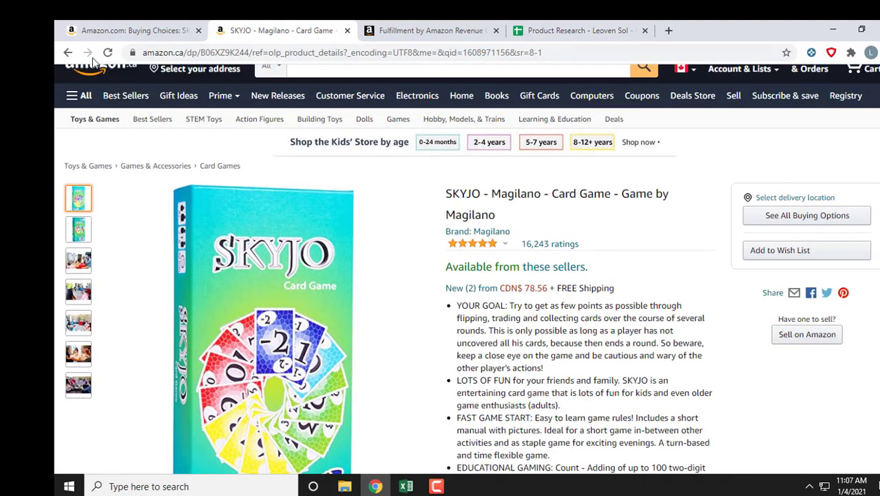
{"action": "left_click", "coordinate": [68, 53]}
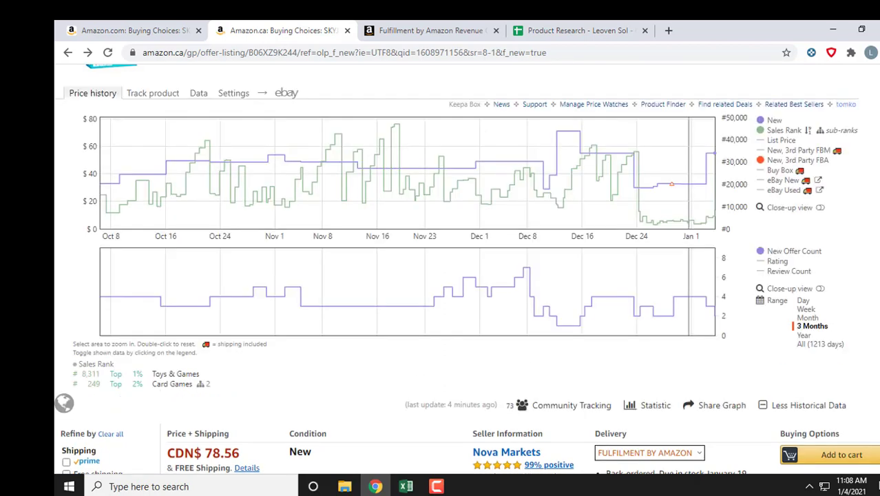
{"action": "scroll", "coordinate": [441, 275], "scroll_direction": "up", "scroll_amount": 4}
{"action": "left_click", "coordinate": [658, 52]}
{"action": "key", "text": "ctrl+c"}
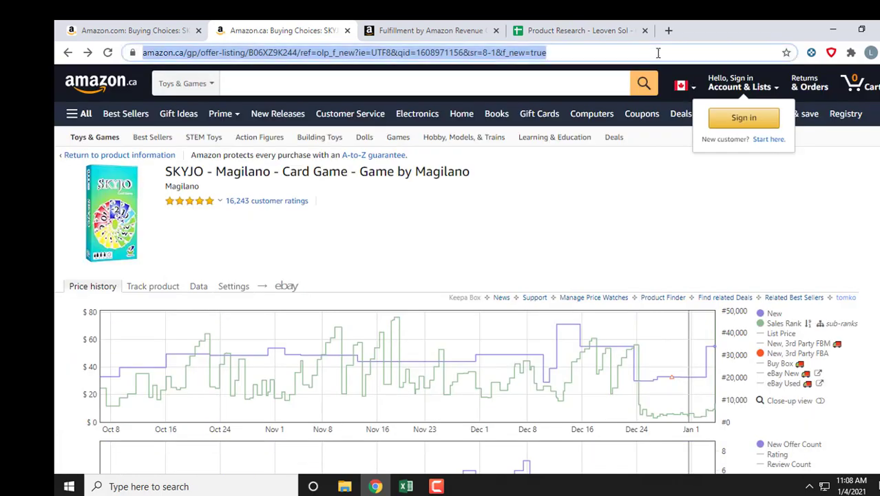
{"action": "left_click", "coordinate": [554, 30]}
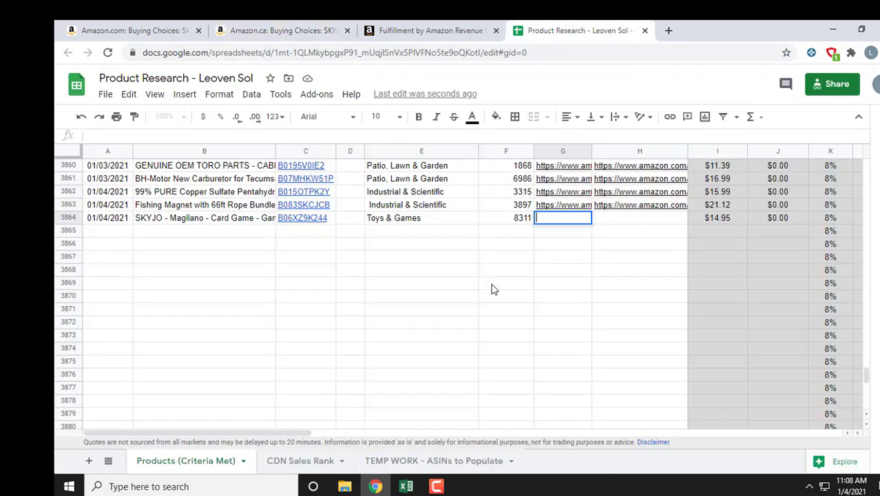
{"action": "key", "text": "ctrl+v"}
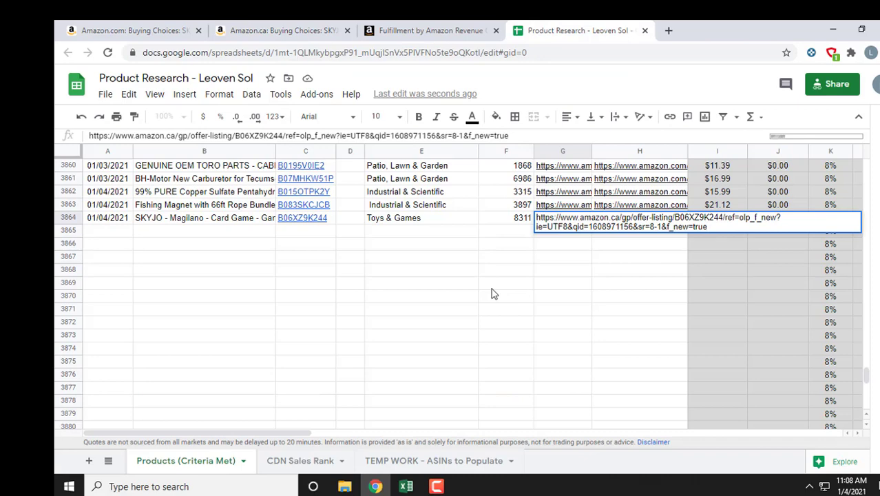
{"action": "key", "text": "Return"}
Step: Copy the address of SKYJO's Amazon.com offers page into cell H3864
{"action": "left_click", "coordinate": [133, 28]}
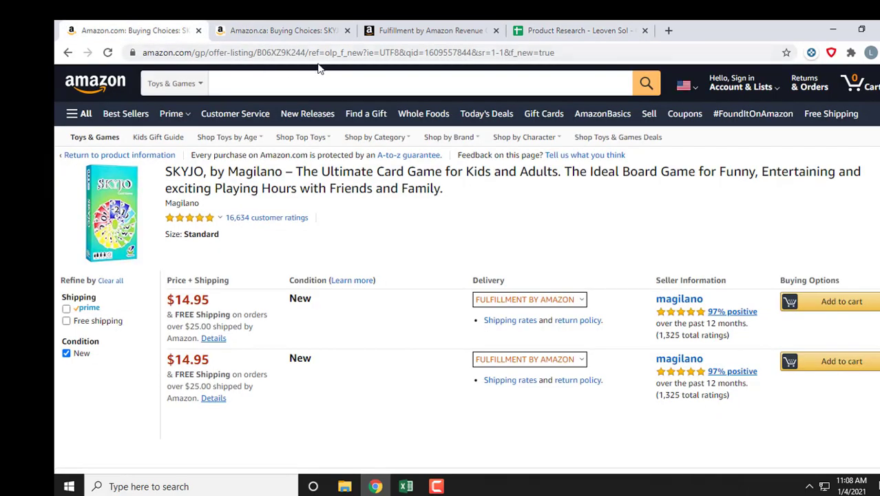
{"action": "left_click", "coordinate": [344, 52]}
{"action": "key", "text": "ctrl+c"}
{"action": "left_click", "coordinate": [568, 30]}
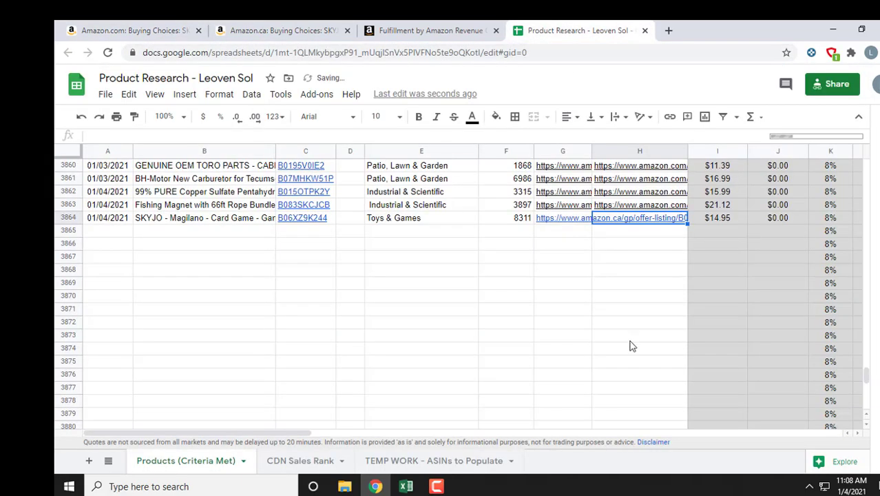
{"action": "key", "text": "ctrl+v"}
Step: Review the prices, fees, profit and margin figures across row 3864, ending back at the ASIN in cell C3864
{"action": "key", "text": "Right"}
{"action": "key", "text": "Right"}
{"action": "key", "text": "Right"}
{"action": "key", "text": "Right"}
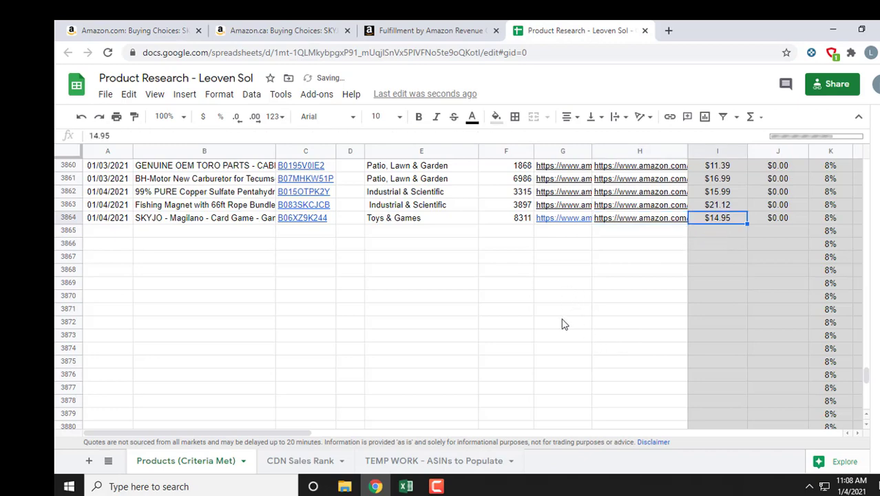
{"action": "key", "text": "Right"}
{"action": "key", "text": "Right"}
{"action": "key", "text": "Right"}
{"action": "key", "text": "Right"}
{"action": "key", "text": "Right"}
{"action": "key", "text": "Right"}
{"action": "key", "text": "Right"}
{"action": "key", "text": "Right"}
{"action": "key", "text": "Right"}
{"action": "key", "text": "Right"}
{"action": "key", "text": "Right"}
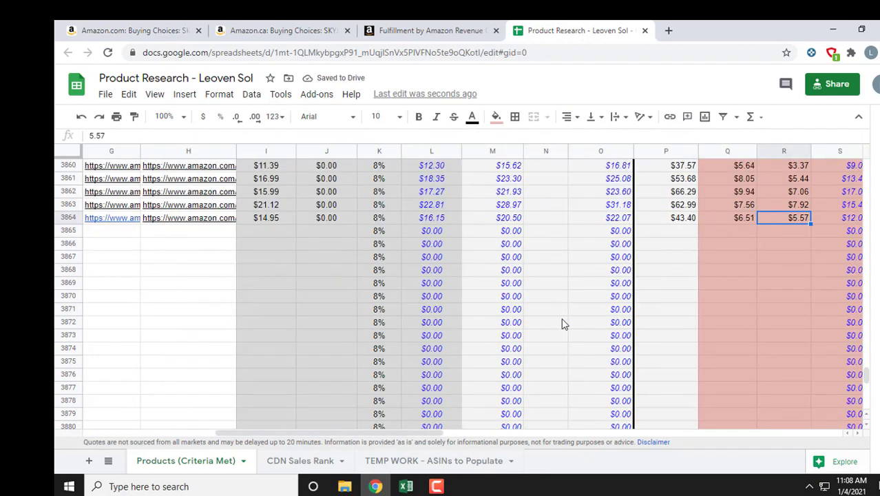
{"action": "key", "text": "Right"}
{"action": "key", "text": "Right"}
{"action": "key", "text": "Right"}
{"action": "key", "text": "Right"}
{"action": "key", "text": "Right"}
{"action": "key", "text": "Right"}
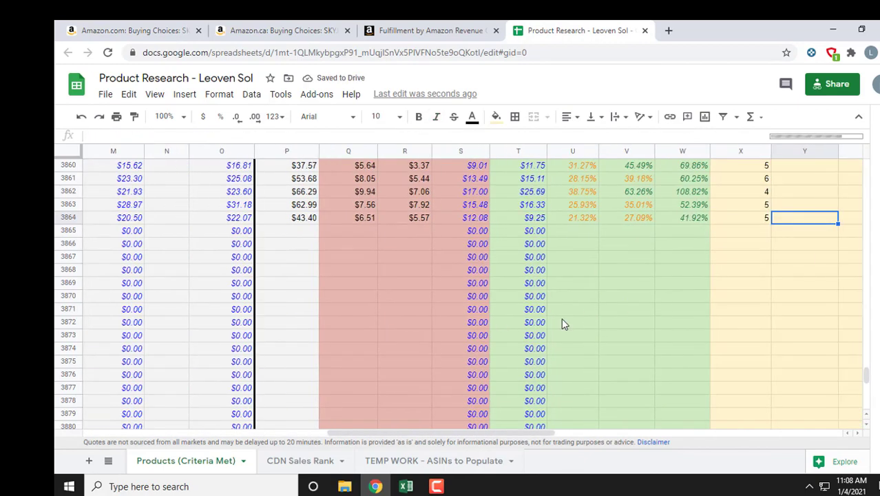
{"action": "key", "text": "Left"}
{"action": "key", "text": "Left"}
{"action": "key", "text": "Left"}
{"action": "key", "text": "Left"}
{"action": "key", "text": "Left"}
{"action": "key", "text": "Left"}
{"action": "key", "text": "Left"}
{"action": "key", "text": "Left"}
{"action": "key", "text": "Left"}
{"action": "key", "text": "Left"}
{"action": "key", "text": "Left"}
{"action": "key", "text": "Left"}
{"action": "key", "text": "Left"}
{"action": "key", "text": "Left"}
{"action": "key", "text": "Left"}
{"action": "key", "text": "Left"}
{"action": "key", "text": "Left"}
{"action": "key", "text": "Left"}
{"action": "key", "text": "Left"}
{"action": "key", "text": "Left"}
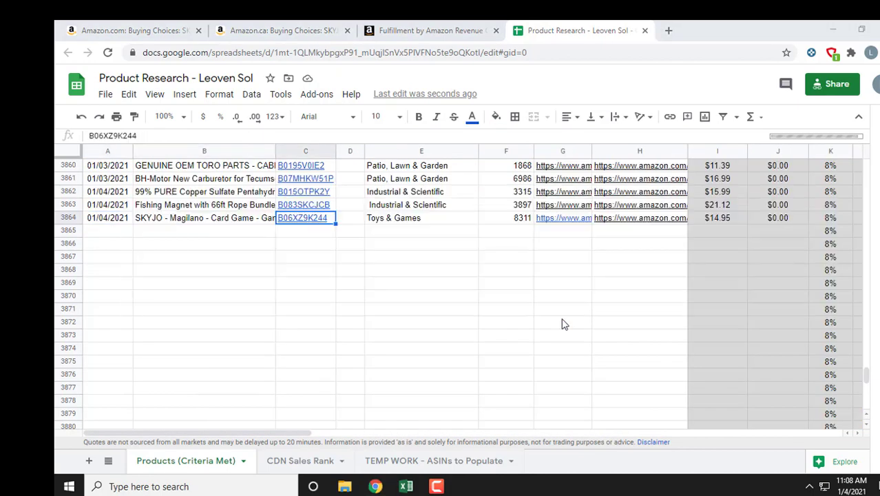
Step: Switch to the Excel template and copy the ASIN B01N6WKJZH from cell A393 of Sheet3
{"action": "key", "text": "alt+Tab"}
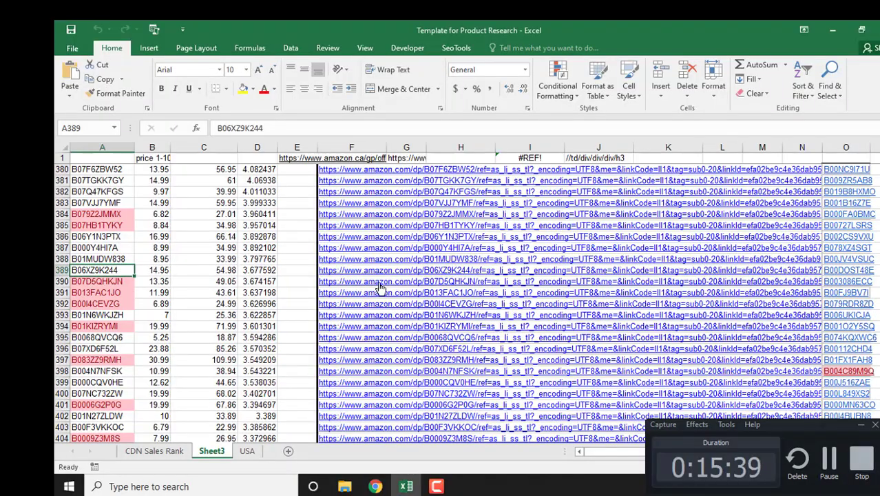
{"action": "left_click", "coordinate": [861, 425]}
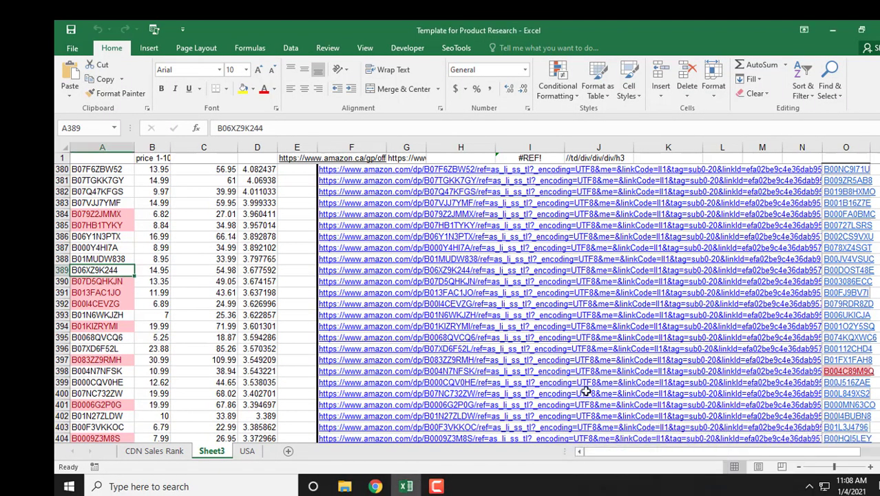
{"action": "left_click", "coordinate": [118, 315]}
{"action": "key", "text": "ctrl+c"}
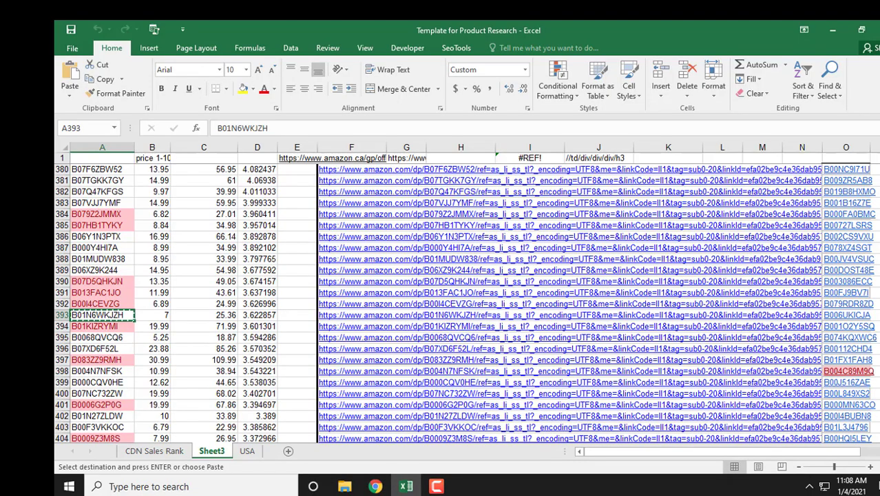
{"action": "scroll", "coordinate": [466, 304], "scroll_direction": "down", "scroll_amount": 3}
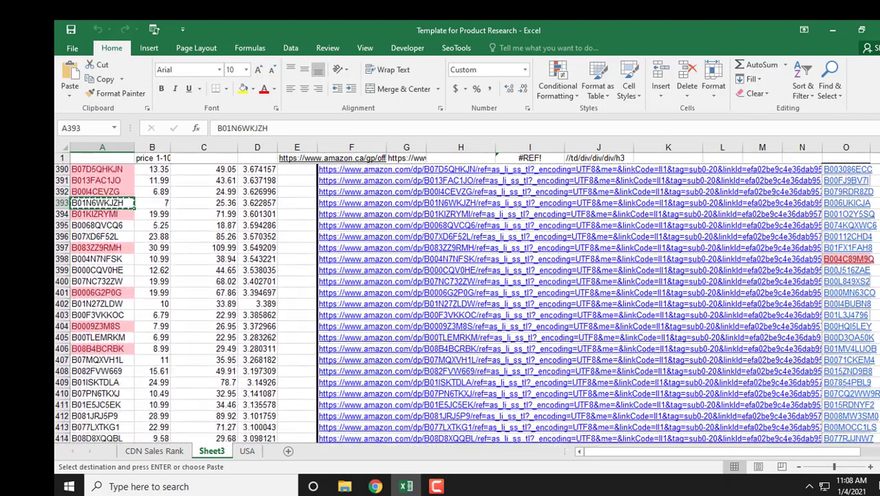
{"action": "scroll", "coordinate": [193, 214], "scroll_direction": "down", "scroll_amount": 1}
Step: Switch to the browser and open the Amazon.ca offers page for ASIN B01N6WKJZH by replacing the ASIN in the page address
{"action": "key", "text": "alt+Tab"}
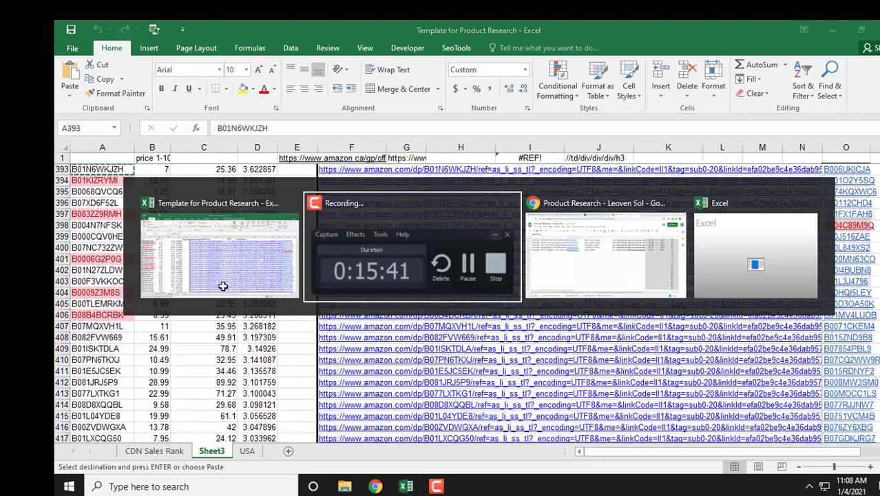
{"action": "key", "text": "alt+Tab"}
{"action": "key", "text": "ctrl+2"}
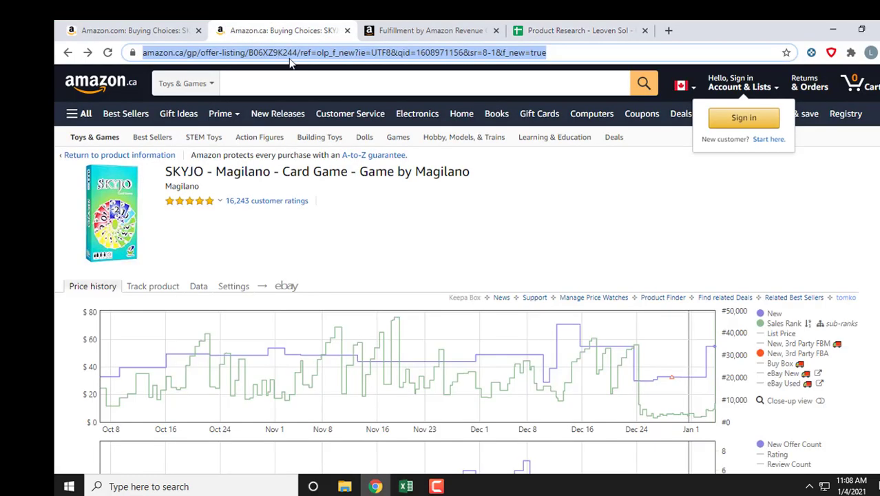
{"action": "left_click", "coordinate": [295, 54]}
{"action": "double_click", "coordinate": [314, 53]}
{"action": "key", "text": "ctrl+v"}
{"action": "key", "text": "Return"}
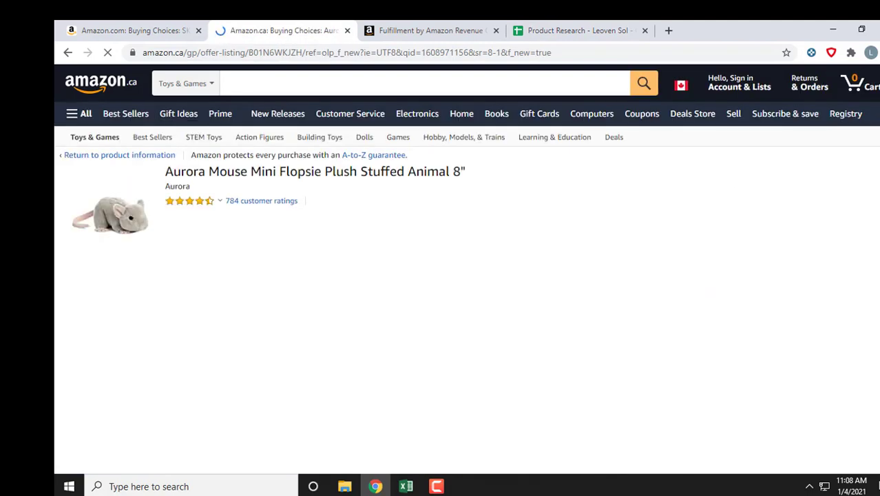
{"action": "scroll", "coordinate": [196, 135], "scroll_direction": "down", "scroll_amount": 2}
Step: Open the Amazon.com offers page for ASIN B01N6WKJZH by replacing the ASIN in the page address
{"action": "key", "text": "ctrl+shift+Tab"}
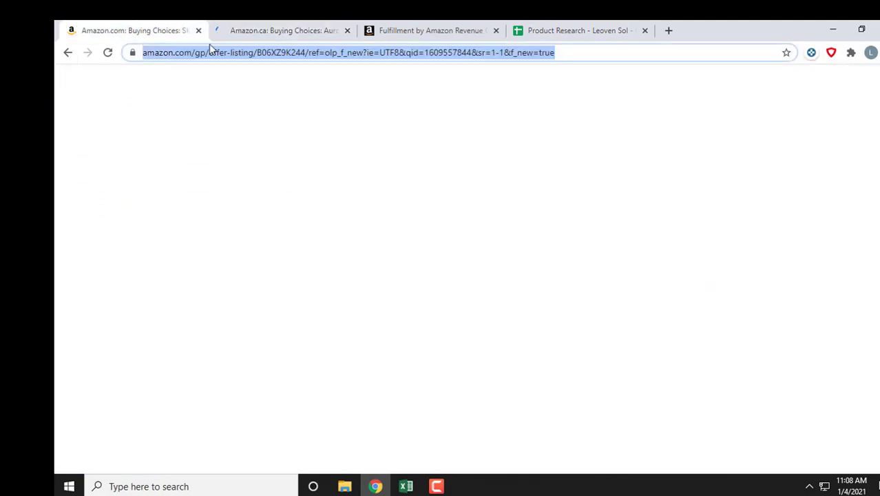
{"action": "double_click", "coordinate": [297, 53]}
{"action": "key", "text": "ctrl+v"}
{"action": "key", "text": "Return"}
Step: Set the Keepa chart range on the Amazon.ca offers page to Month and examine the sales rank and price statistics
{"action": "left_click", "coordinate": [285, 28]}
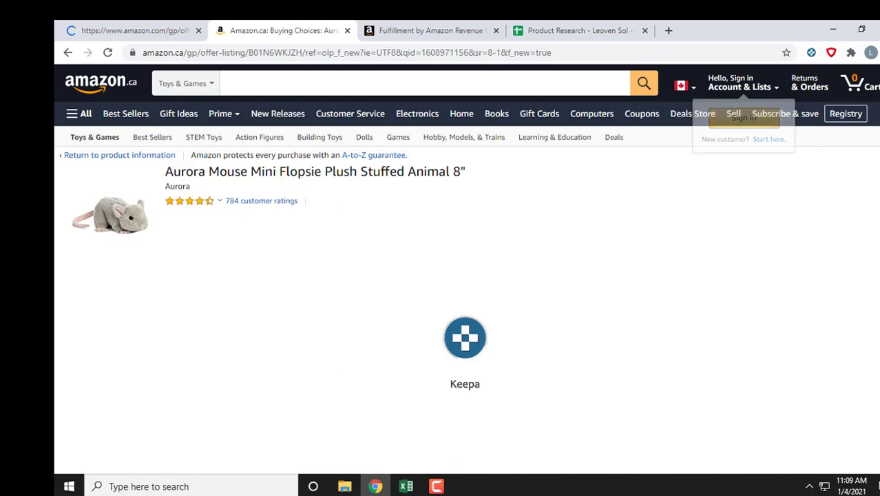
{"action": "scroll", "coordinate": [820, 138], "scroll_direction": "down", "scroll_amount": 2}
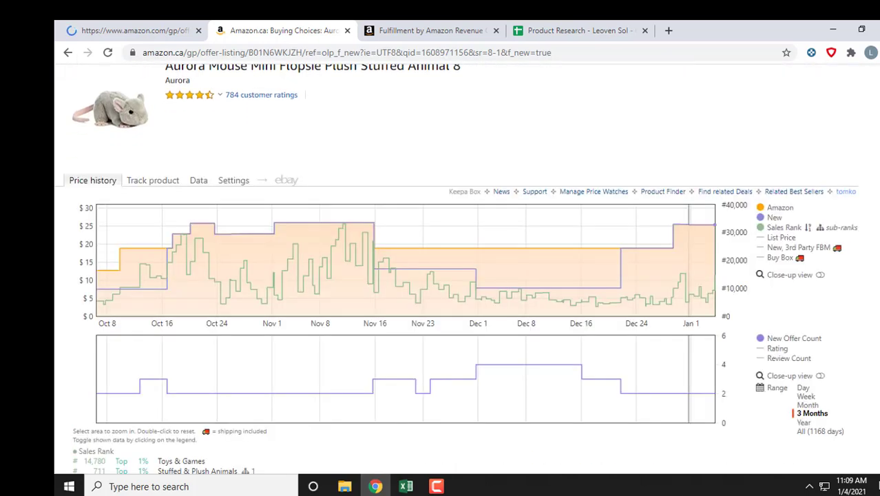
{"action": "scroll", "coordinate": [826, 333], "scroll_direction": "down", "scroll_amount": 1}
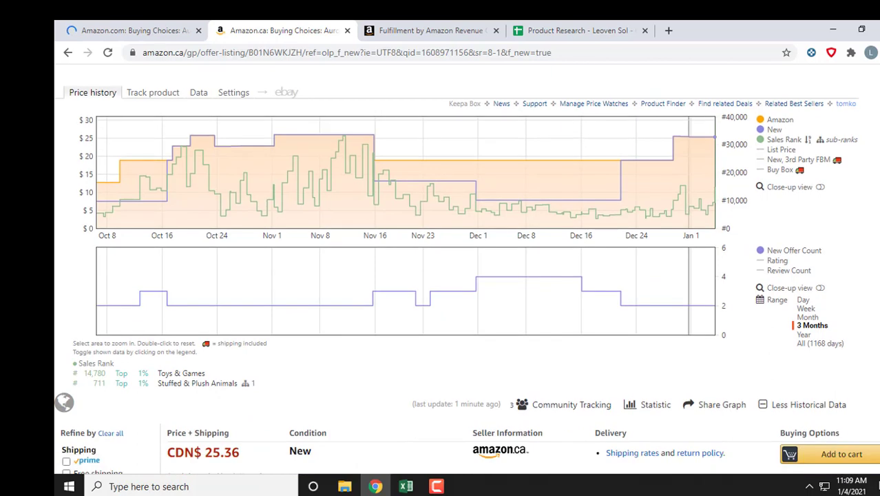
{"action": "left_click", "coordinate": [807, 317]}
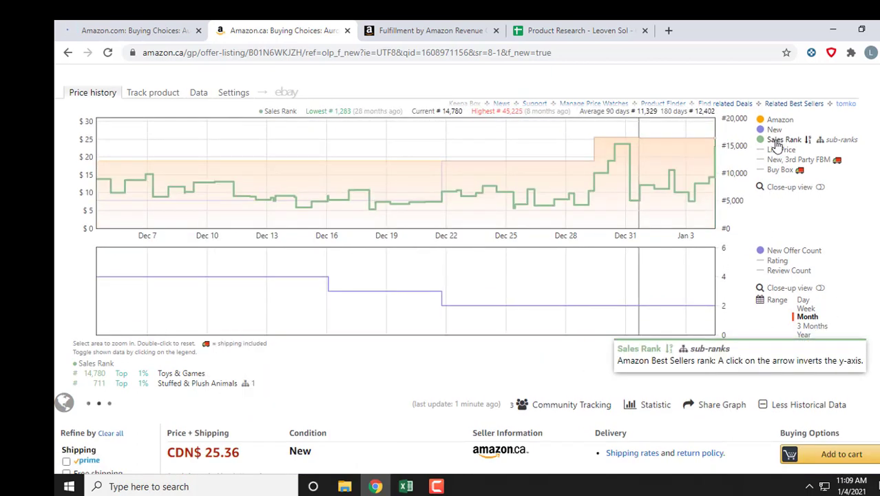
{"action": "mouse_move", "coordinate": [647, 413]}
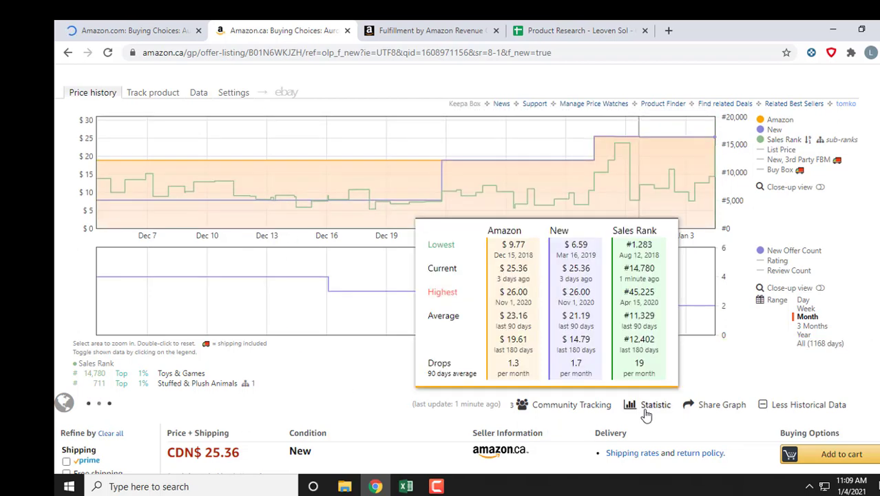
Step: Check the Amazon.com offer prices for the Aurora mouse plush and compare them with the Amazon.ca offers and Keepa statistics
{"action": "left_click", "coordinate": [126, 32]}
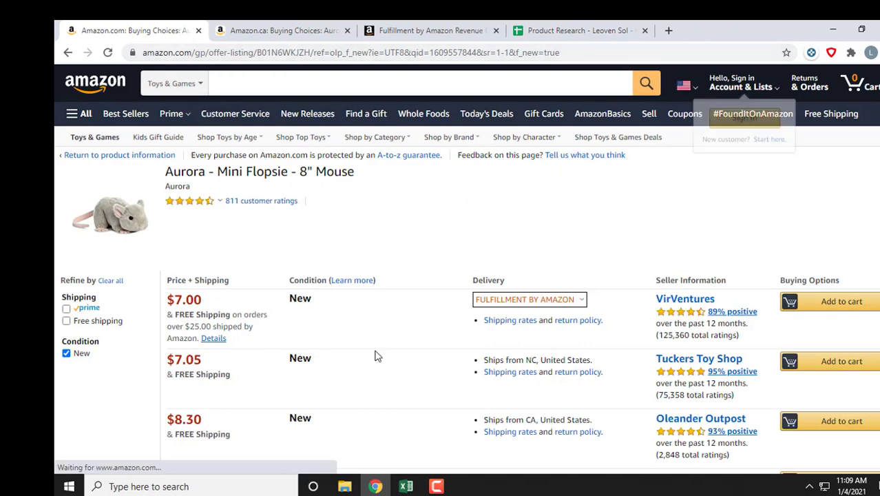
{"action": "left_click", "coordinate": [264, 30]}
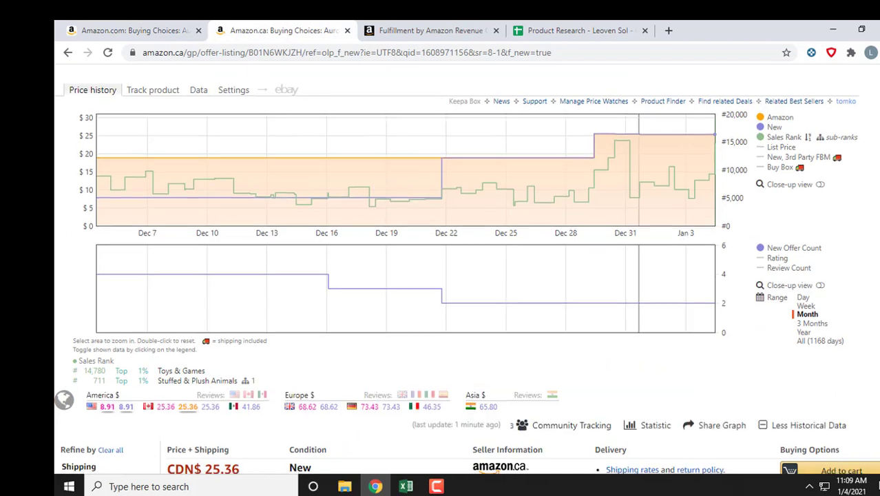
{"action": "scroll", "coordinate": [824, 293], "scroll_direction": "down", "scroll_amount": 1}
{"action": "mouse_move", "coordinate": [659, 372]}
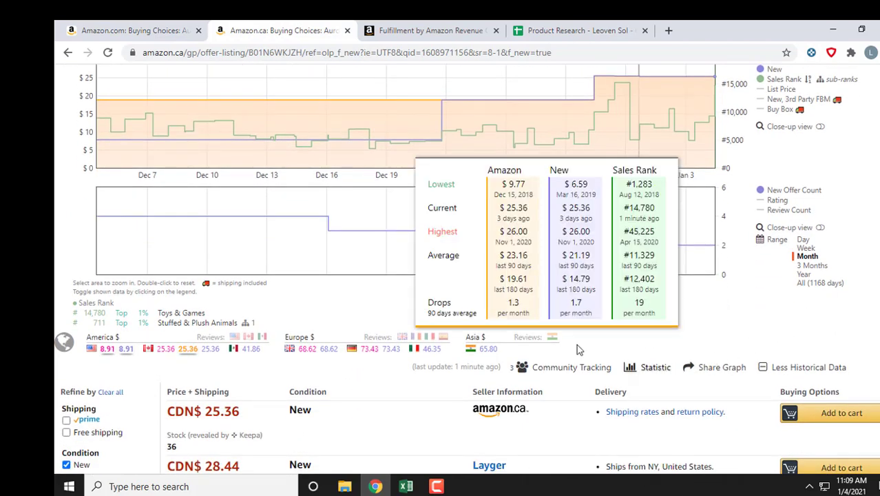
Step: Look up ASIN B01N6WKJZH in the FBA Revenue Calculator and calculate its fees with an item price of 23.16
{"action": "key", "text": "ctrl+Tab"}
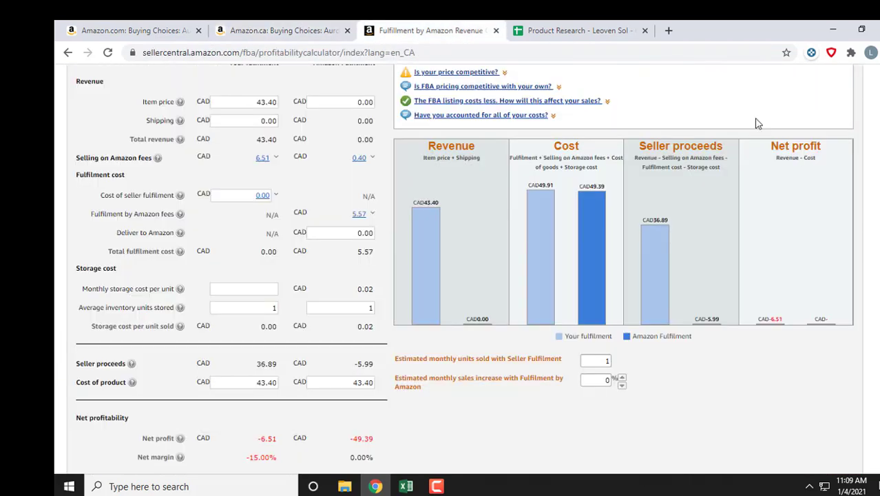
{"action": "scroll", "coordinate": [757, 122], "scroll_direction": "up", "scroll_amount": 5}
{"action": "left_click", "coordinate": [124, 283]}
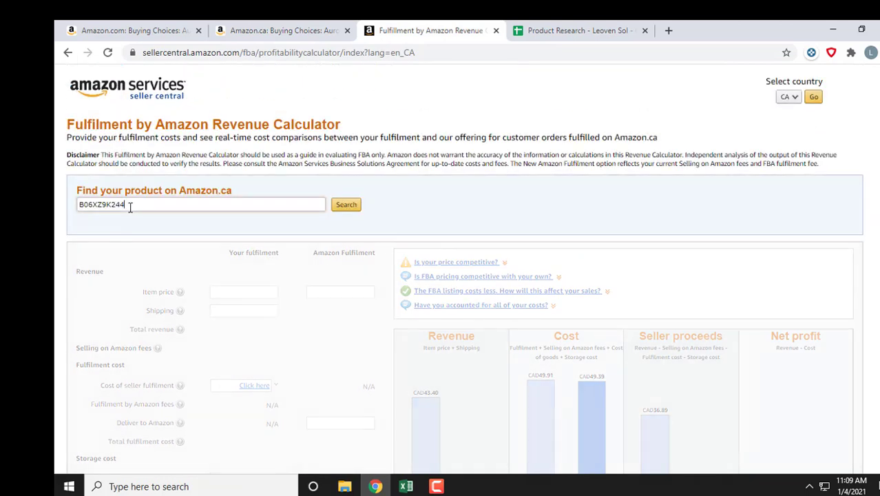
{"action": "double_click", "coordinate": [129, 205]}
{"action": "type", "text": "B01N6WKJZH"}
{"action": "left_click", "coordinate": [347, 205]}
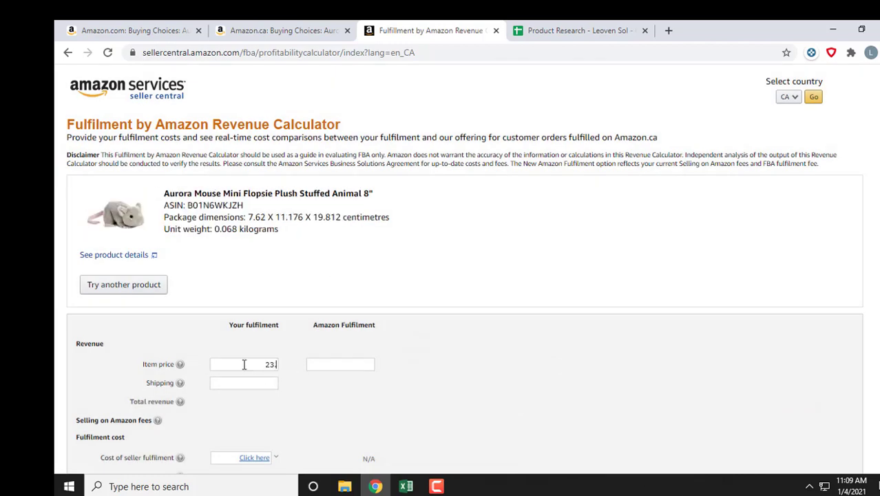
{"action": "scroll", "coordinate": [313, 363], "scroll_direction": "down", "scroll_amount": 5}
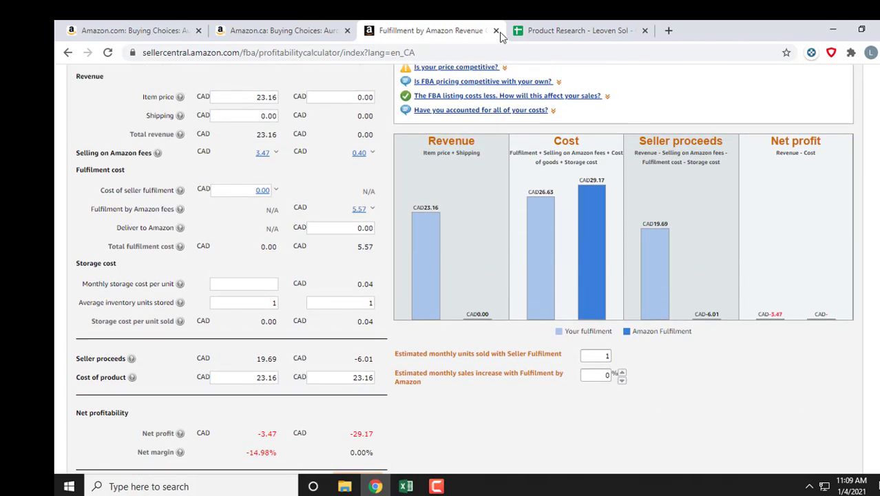
Step: Enter the selling price 23.16 in cell P3865 of the Product Research spreadsheet
{"action": "left_click", "coordinate": [551, 31]}
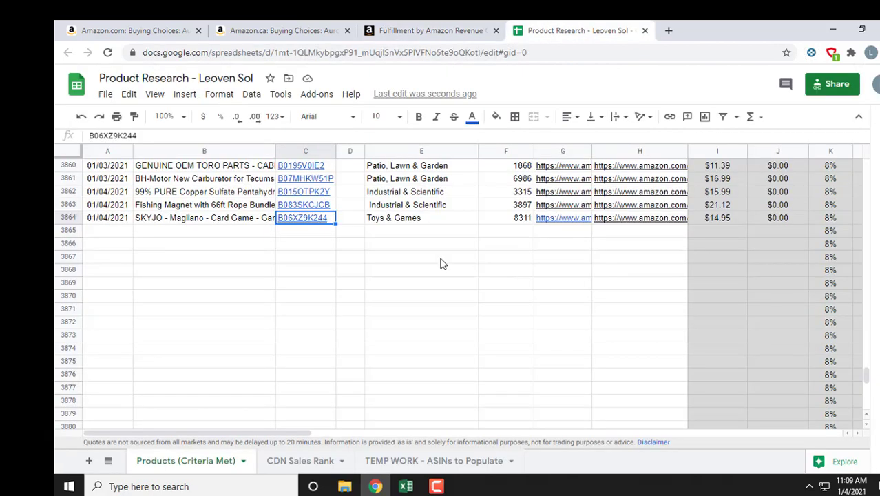
{"action": "left_click", "coordinate": [634, 232]}
{"action": "key", "text": "Right"}
{"action": "key", "text": "Right"}
{"action": "key", "text": "Right"}
{"action": "key", "text": "Right"}
{"action": "key", "text": "Right"}
{"action": "key", "text": "Right"}
{"action": "key", "text": "Right"}
{"action": "key", "text": "Right"}
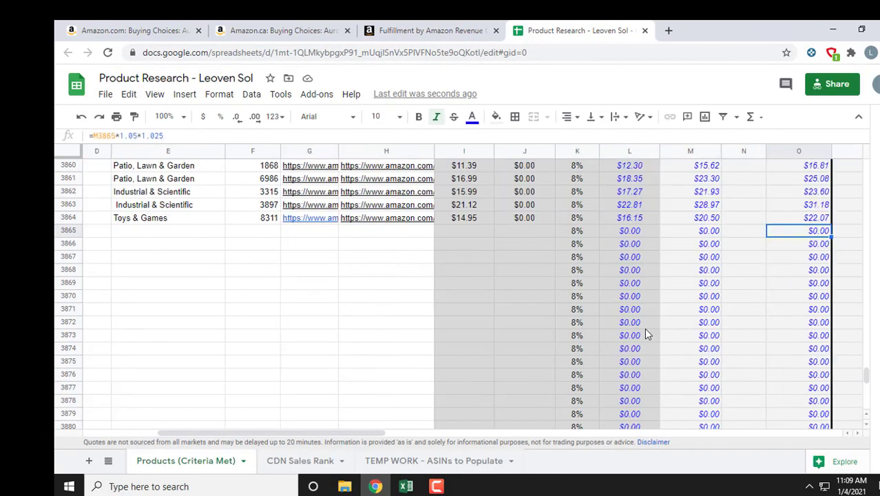
{"action": "type", "text": "23.16"}
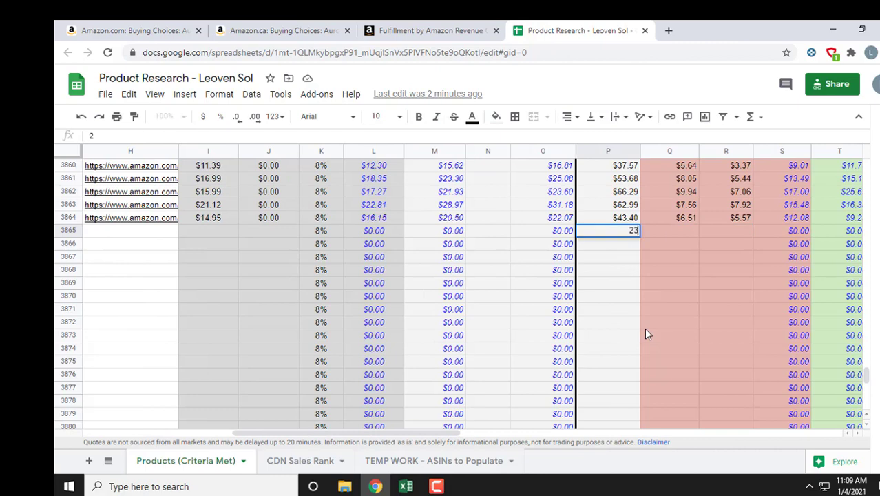
{"action": "key", "text": "Tab"}
Step: Enter the calculator's fees in row 3865: selling fee 3.47 in Q3865 and fulfilment fee 5.57 in R3865
{"action": "left_click", "coordinate": [423, 30]}
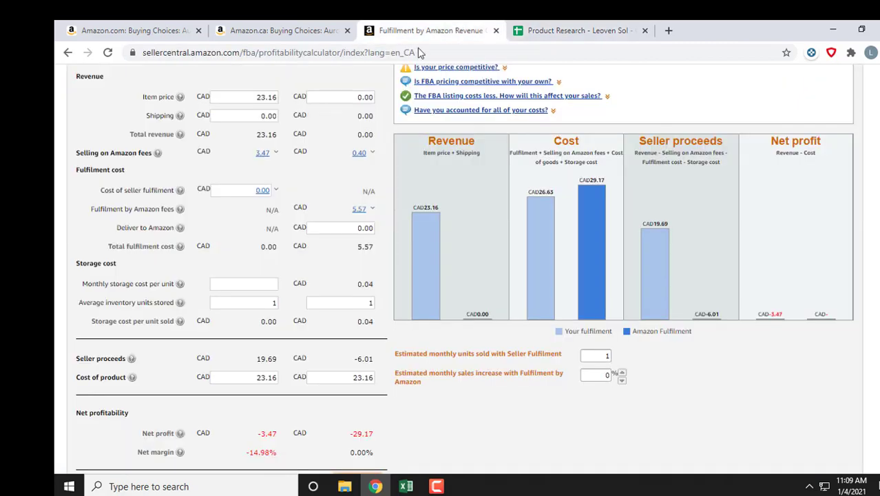
{"action": "left_click", "coordinate": [596, 29]}
{"action": "type", "text": "3"}
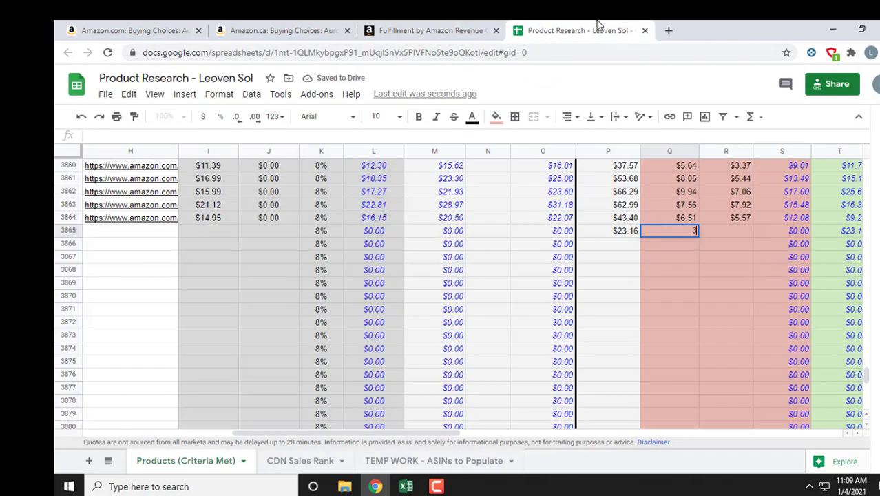
{"action": "type", "text": ".47"}
{"action": "key", "text": "Tab"}
{"action": "left_click", "coordinate": [440, 30]}
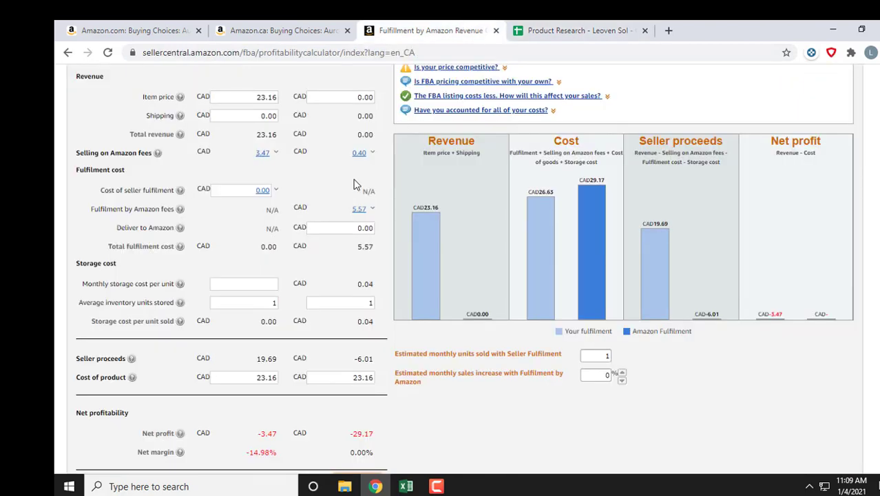
{"action": "left_click", "coordinate": [574, 29]}
{"action": "type", "text": "5"}
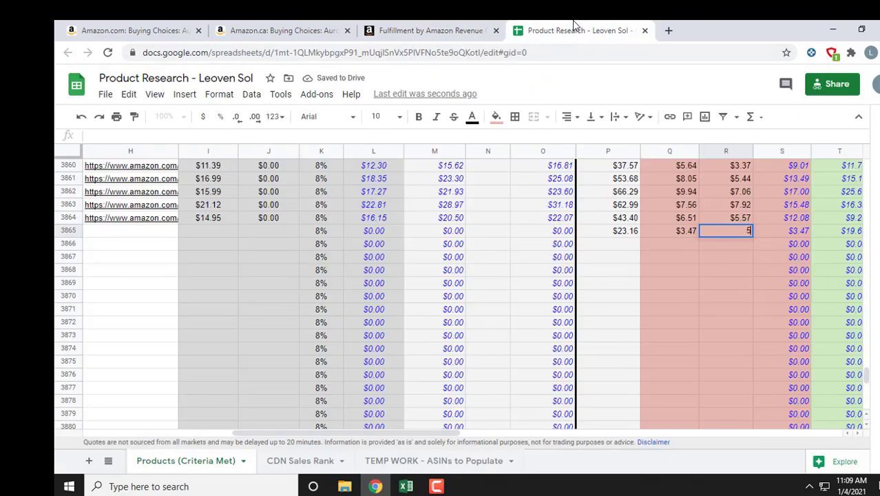
{"action": "type", "text": ".57"}
Step: Look up the lowest Amazon.com offer and enter its price of 7 in cell I3865
{"action": "key", "text": "Left"}
{"action": "key", "text": "Left"}
{"action": "key", "text": "Left"}
{"action": "key", "text": "Left"}
{"action": "key", "text": "Left"}
{"action": "key", "text": "Left"}
{"action": "key", "text": "Left"}
{"action": "key", "text": "Left"}
{"action": "key", "text": "Left"}
{"action": "key", "text": "Left"}
{"action": "key", "text": "Left"}
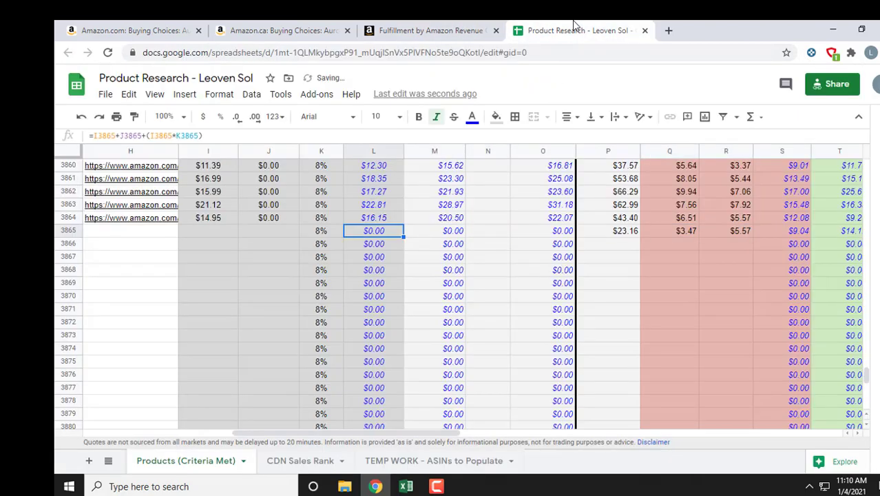
{"action": "key", "text": "Right"}
{"action": "key", "text": "Right"}
{"action": "left_click", "coordinate": [134, 30]}
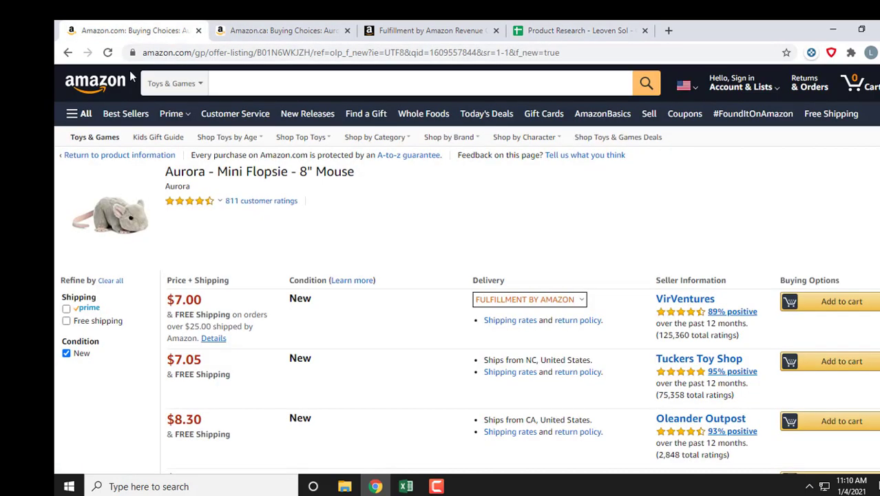
{"action": "left_click", "coordinate": [560, 30]}
{"action": "type", "text": "7"}
{"action": "key", "text": "Right"}
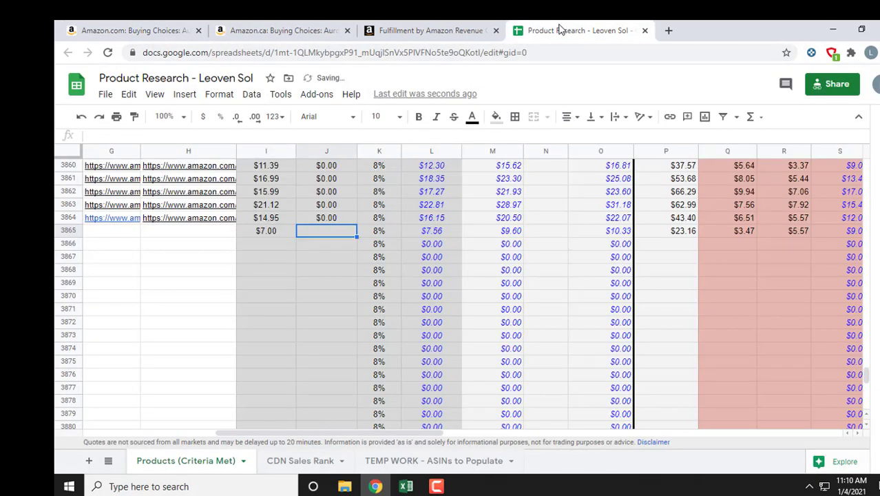
Step: Recheck the Amazon.com offers and review the profit and margin figures across row 3865
{"action": "key", "text": "Right"}
{"action": "left_click", "coordinate": [134, 31]}
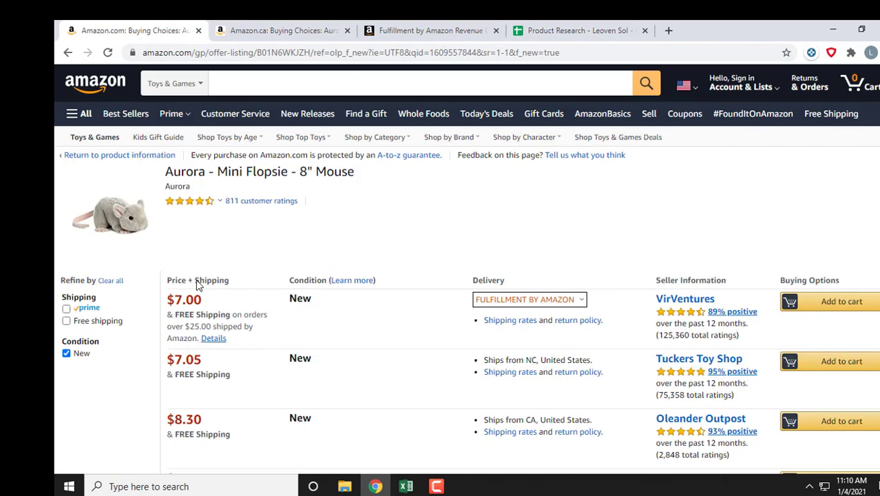
{"action": "left_click", "coordinate": [559, 30]}
{"action": "key", "text": "Right"}
{"action": "key", "text": "Right"}
{"action": "key", "text": "Right"}
{"action": "key", "text": "Right"}
{"action": "key", "text": "Right"}
{"action": "key", "text": "Right"}
{"action": "key", "text": "Right"}
{"action": "key", "text": "Right"}
{"action": "key", "text": "Right"}
{"action": "key", "text": "Right"}
{"action": "key", "text": "Right"}
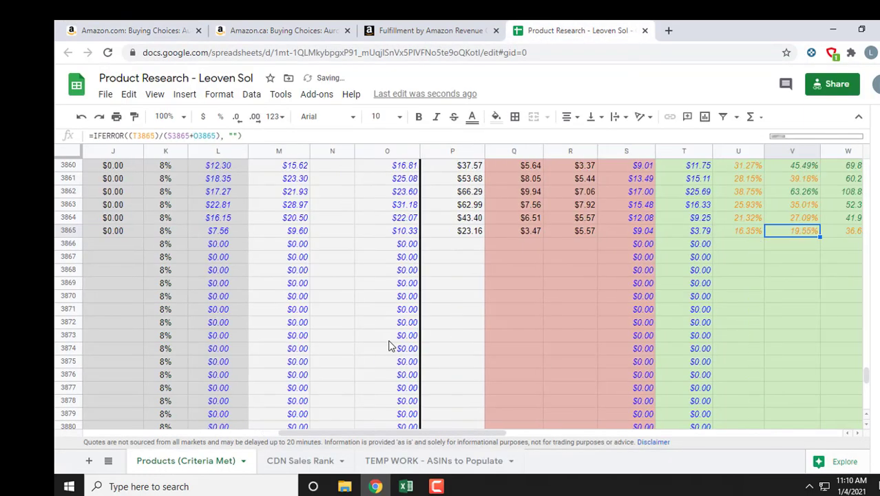
{"action": "key", "text": "Right"}
{"action": "key", "text": "Right"}
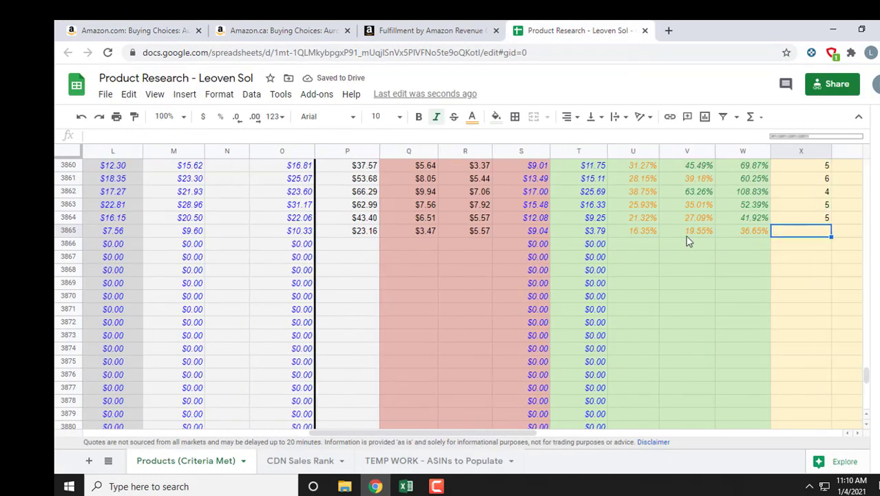
{"action": "key", "text": "Left"}
{"action": "key", "text": "Left"}
{"action": "key", "text": "Left"}
{"action": "key", "text": "Left"}
{"action": "key", "text": "Left"}
{"action": "key", "text": "Left"}
{"action": "key", "text": "Left"}
{"action": "key", "text": "Left"}
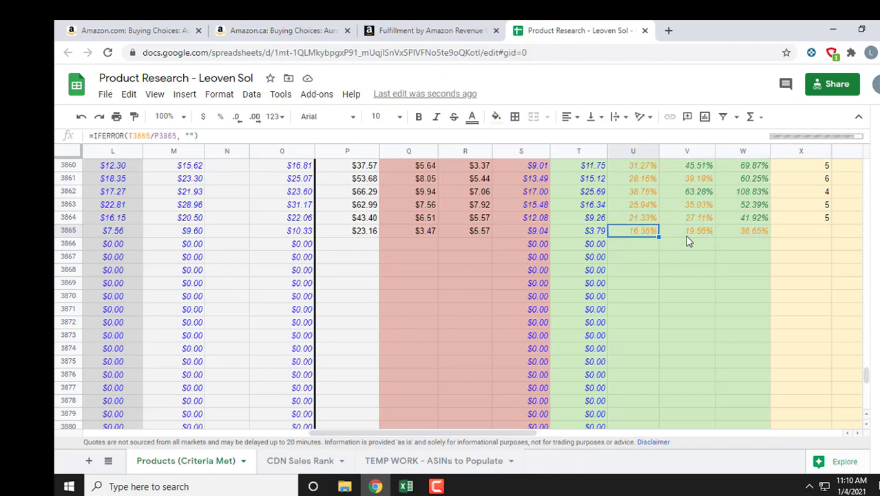
Step: Switch to the Excel template and copy the ASIN B0068QVCQ6 from cell A395 of Sheet3
{"action": "key", "text": "alt+Tab"}
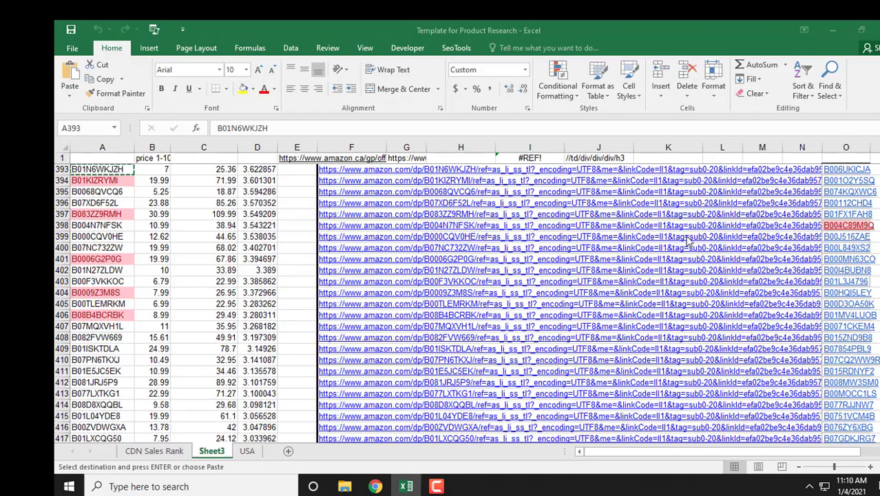
{"action": "key", "text": "ctrl+c"}
{"action": "key", "text": "Down"}
{"action": "key", "text": "Down"}
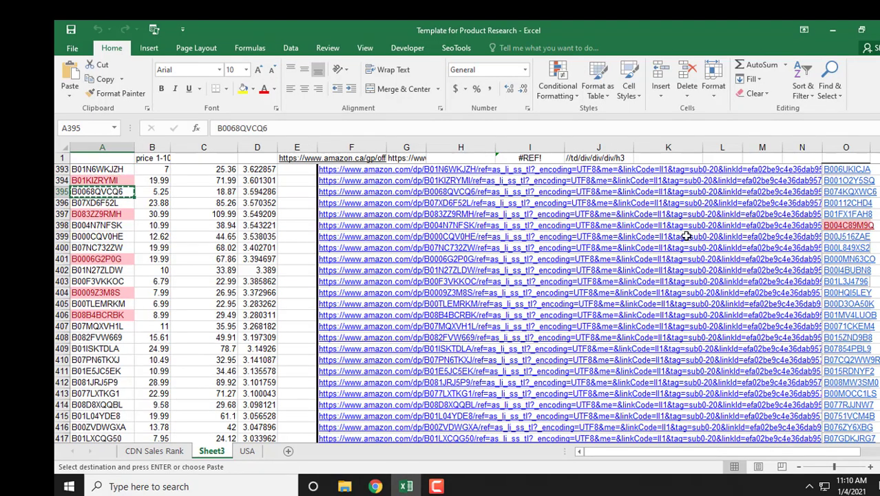
Step: Switch to the browser and open the Amazon.ca offers page for ASIN B0068QVCQ6 by replacing the ASIN in the page address
{"action": "key", "text": "alt+Tab"}
{"action": "key", "text": "alt+Tab"}
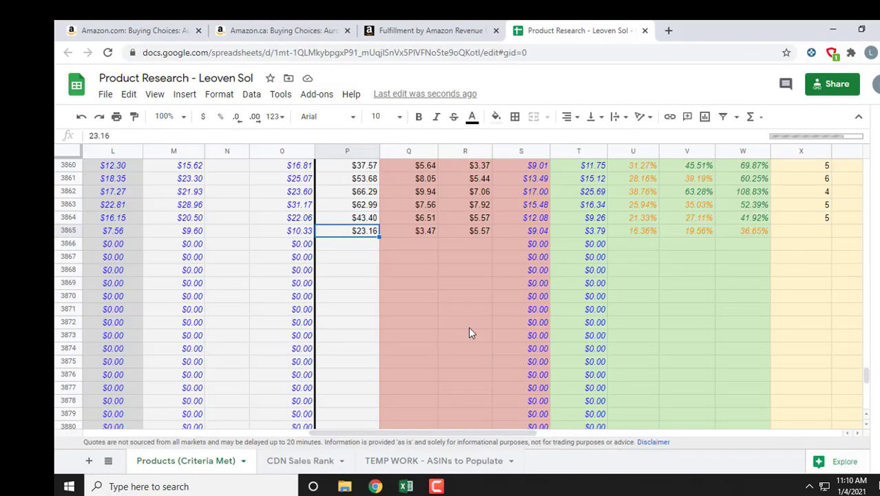
{"action": "left_click", "coordinate": [279, 30]}
{"action": "double_click", "coordinate": [324, 52]}
{"action": "key", "text": "ctrl+v"}
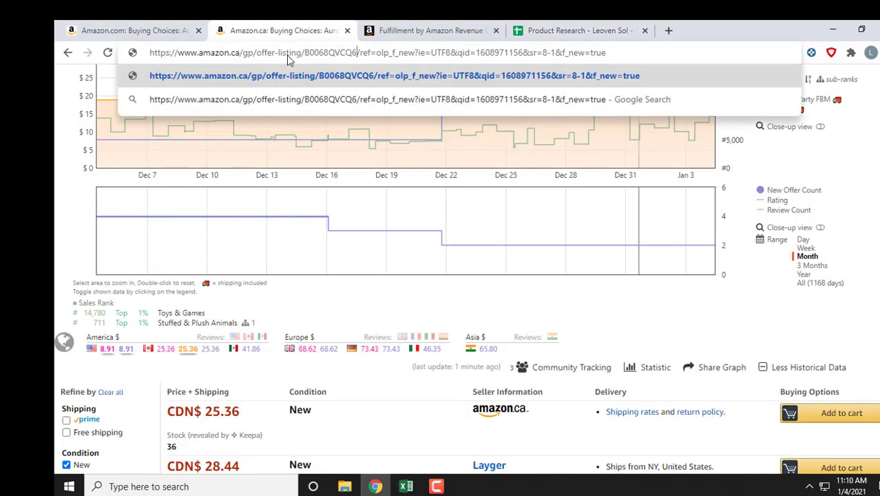
{"action": "key", "text": "Return"}
{"action": "left_click", "coordinate": [436, 486]}
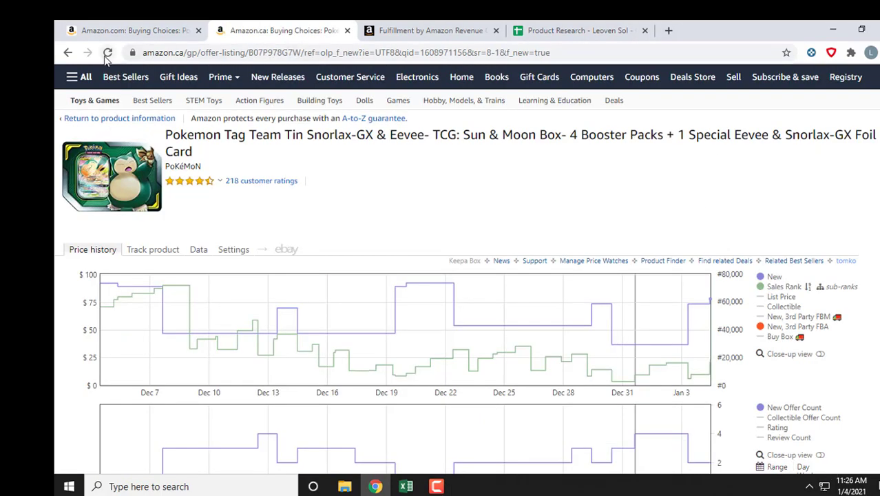
Step: Reload the Amazon.com offers page for ASIN B07P978G7W and return to the Amazon.ca offers page
{"action": "left_click", "coordinate": [117, 30]}
{"action": "scroll", "coordinate": [450, 269], "scroll_direction": "up", "scroll_amount": 15}
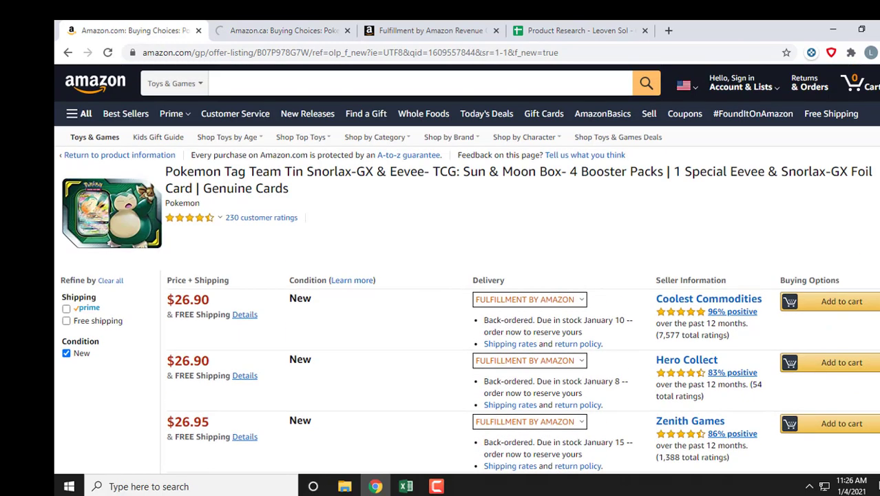
{"action": "left_click", "coordinate": [107, 52]}
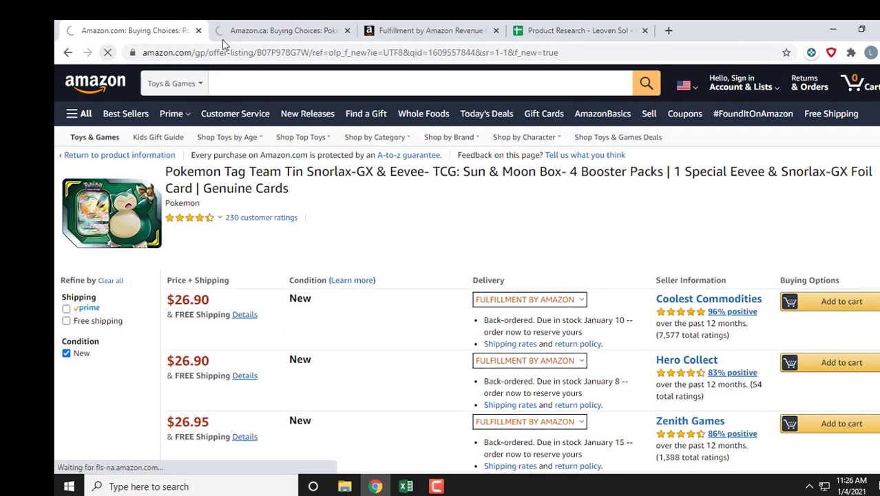
{"action": "left_click", "coordinate": [289, 31]}
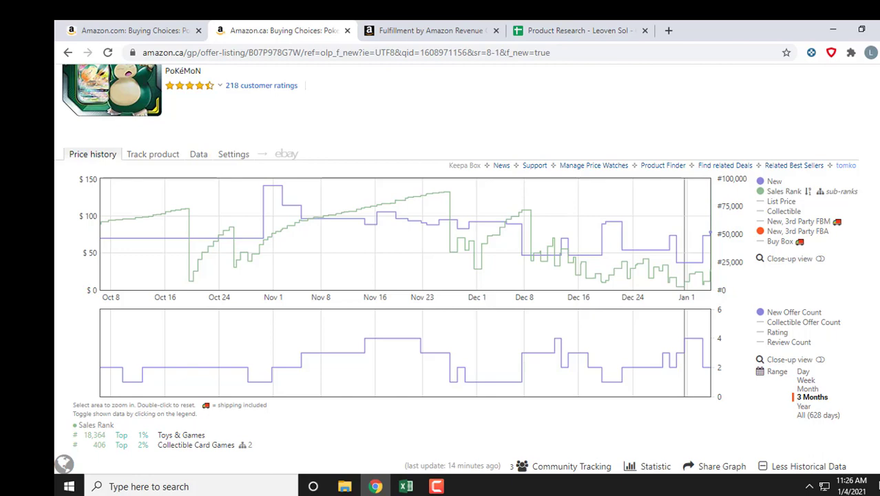
Step: Set the Amazon.ca price history chart to a one-month range and compare the sales rank and offers with Amazon.com
{"action": "scroll", "coordinate": [813, 262], "scroll_direction": "down", "scroll_amount": 2}
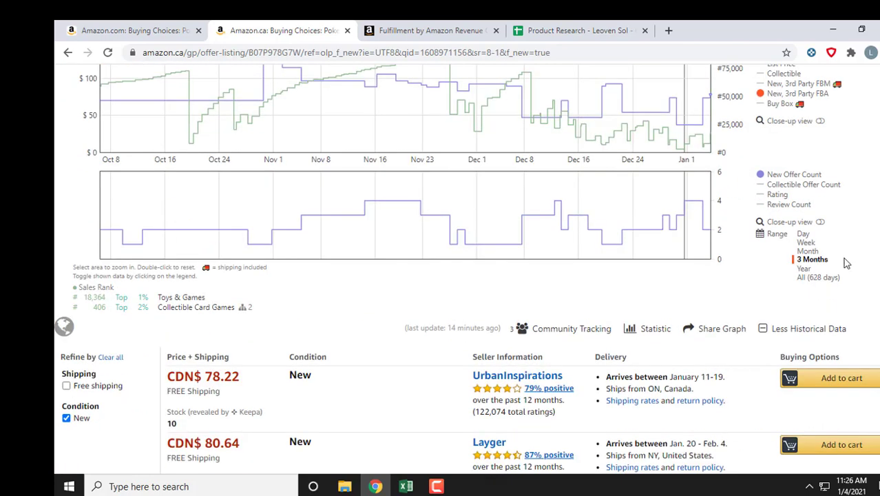
{"action": "left_click", "coordinate": [807, 251]}
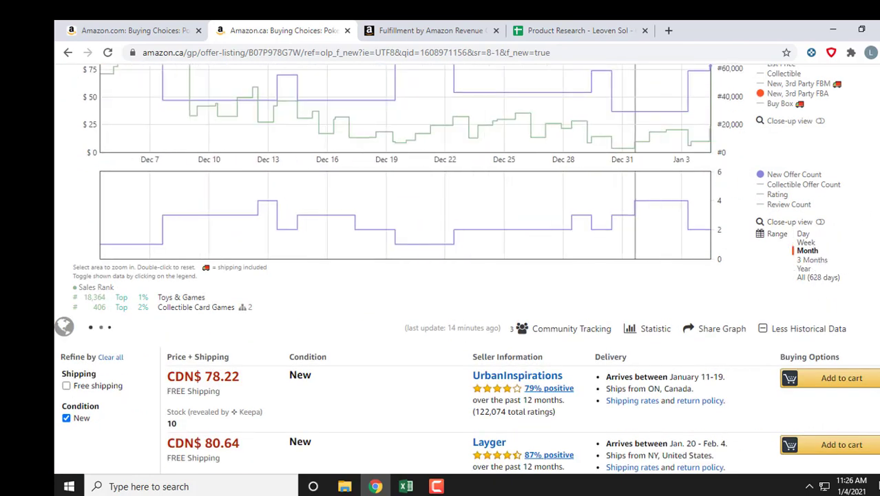
{"action": "scroll", "coordinate": [844, 219], "scroll_direction": "up", "scroll_amount": 3}
{"action": "scroll", "coordinate": [466, 268], "scroll_direction": "down", "scroll_amount": 3}
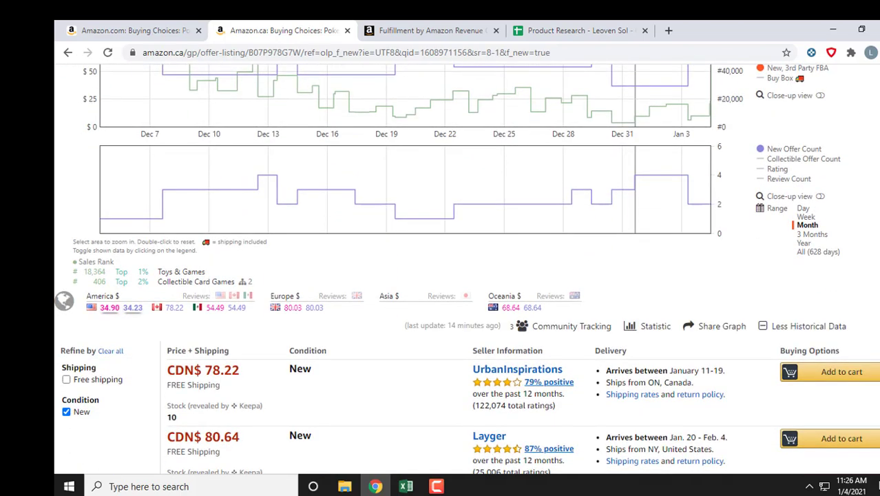
{"action": "left_click", "coordinate": [180, 24]}
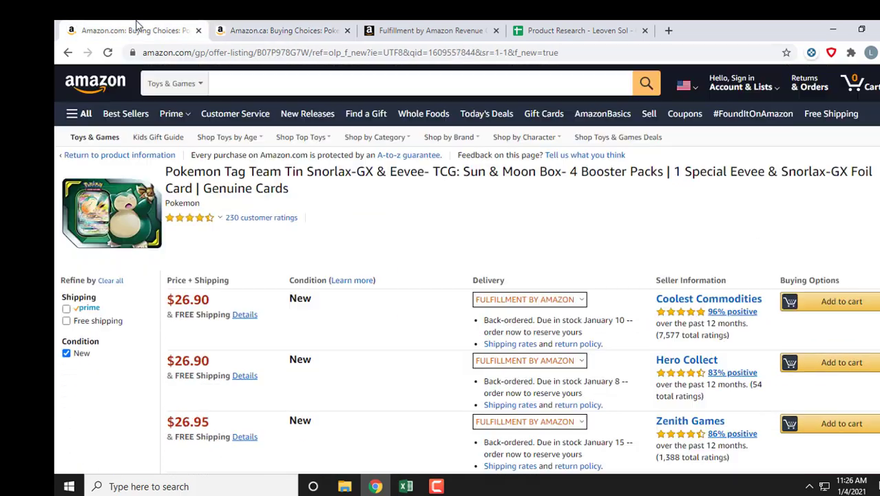
Step: Copy the ASIN B07P978G7W from the Amazon.ca page address and search for it in the FBA Revenue Calculator
{"action": "left_click", "coordinate": [264, 25]}
{"action": "double_click", "coordinate": [327, 53]}
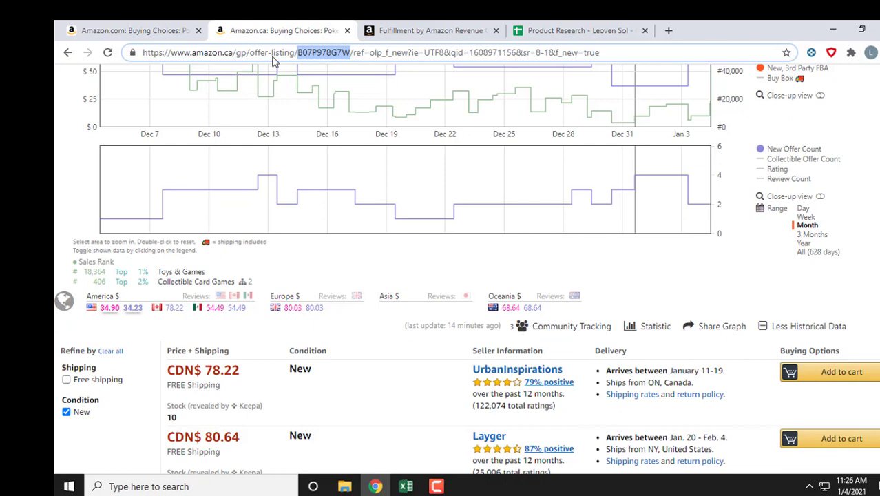
{"action": "left_click", "coordinate": [381, 37]}
{"action": "scroll", "coordinate": [206, 276], "scroll_direction": "up", "scroll_amount": 3}
{"action": "left_click", "coordinate": [157, 283]}
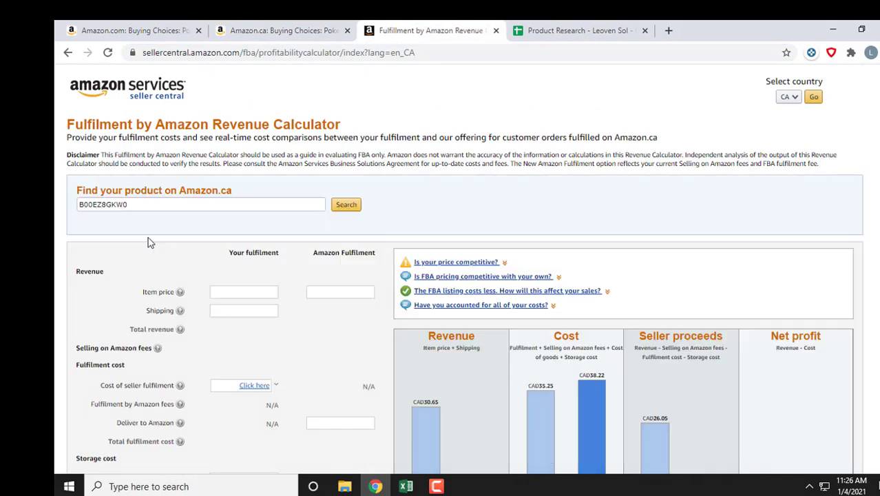
{"action": "double_click", "coordinate": [145, 206]}
{"action": "type", "text": "B07P978G7W"}
{"action": "left_click", "coordinate": [344, 205]}
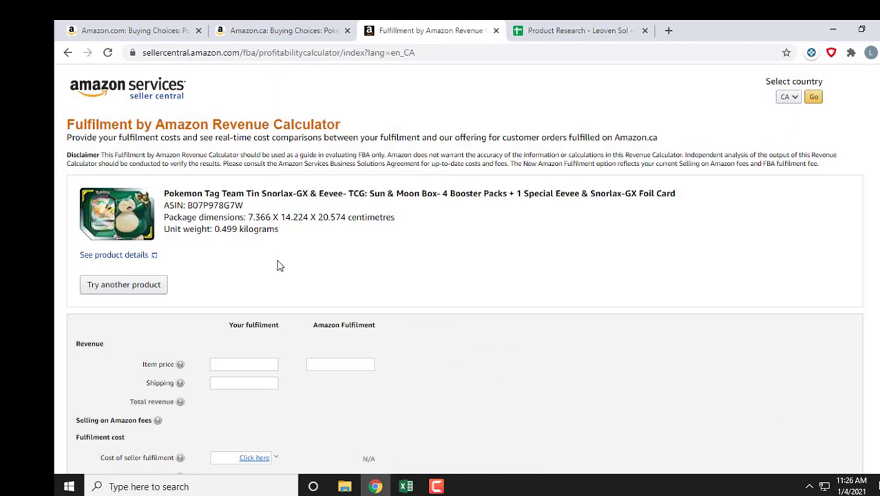
Step: Look up the lowest Amazon.ca offer and calculate the fees with 78.22 as both item price and cost of product
{"action": "left_click", "coordinate": [288, 32]}
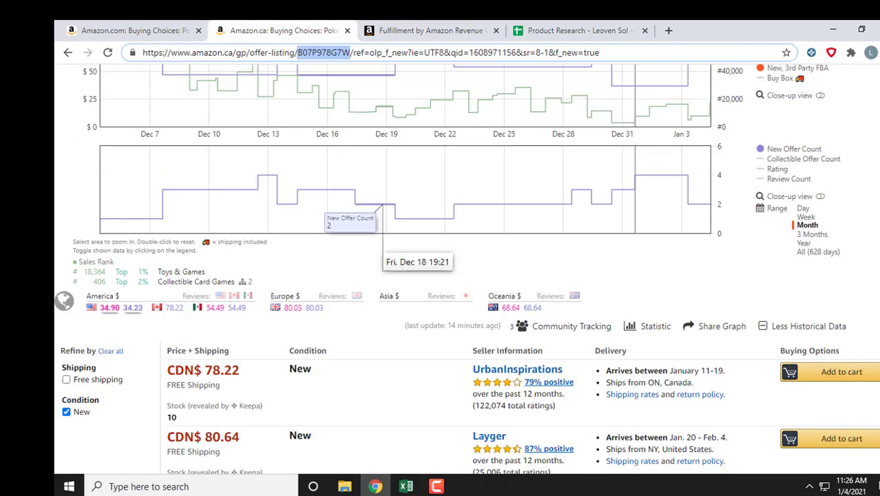
{"action": "scroll", "coordinate": [440, 275], "scroll_direction": "down", "scroll_amount": 3}
{"action": "left_click", "coordinate": [434, 31]}
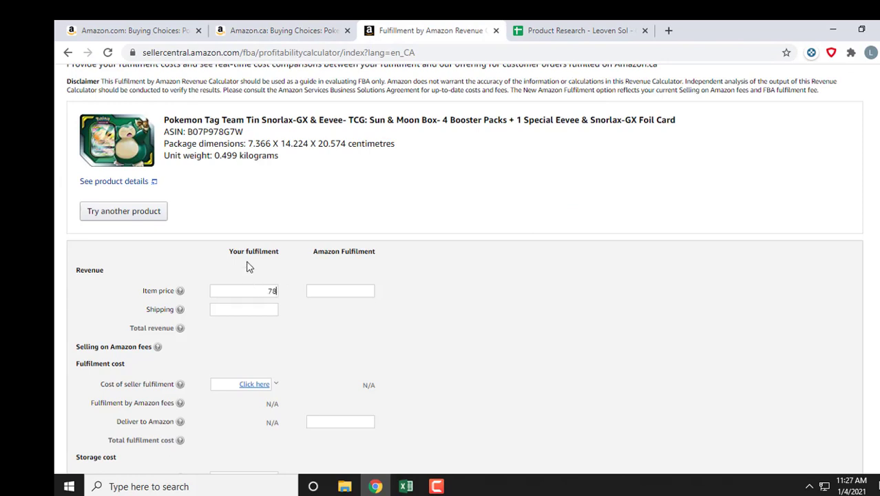
{"action": "scroll", "coordinate": [441, 275], "scroll_direction": "down", "scroll_amount": 3}
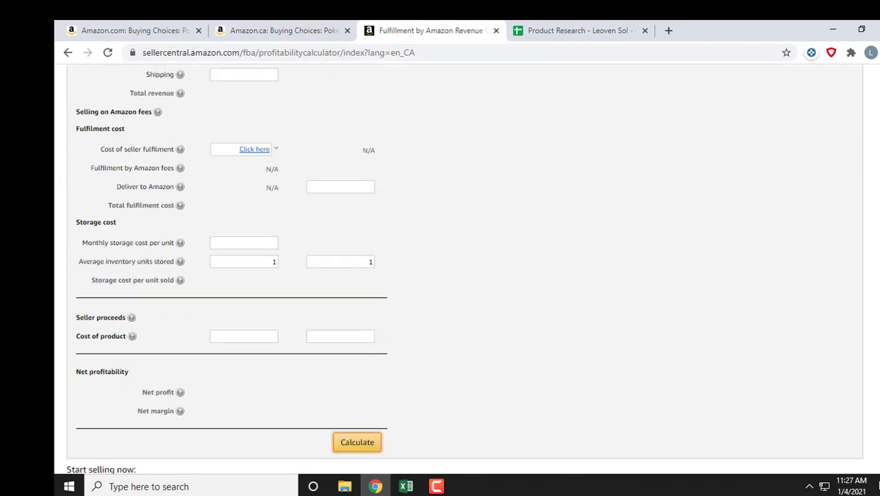
{"action": "left_click", "coordinate": [249, 335]}
{"action": "type", "text": "78.22"}
{"action": "left_click", "coordinate": [356, 442]}
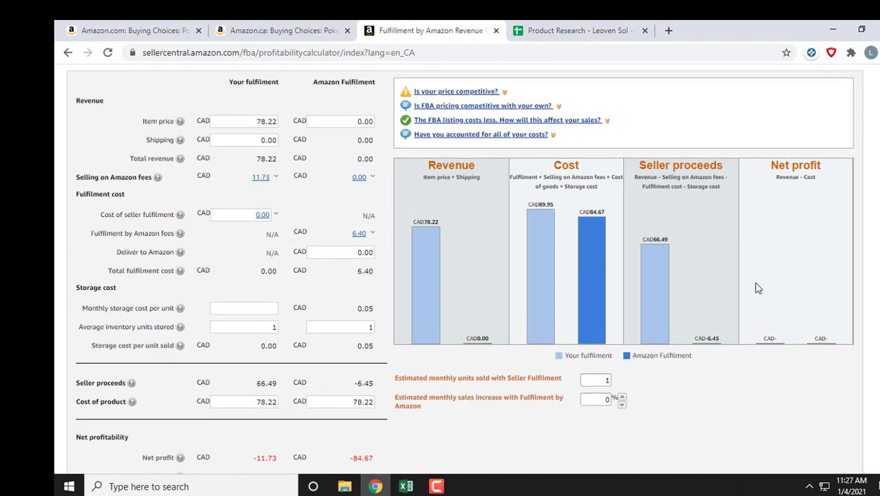
Step: Enter the selling price 78.22 in cell P3865 and the Selling on Amazon fee 11.73 in cell Q3865
{"action": "left_click", "coordinate": [592, 30]}
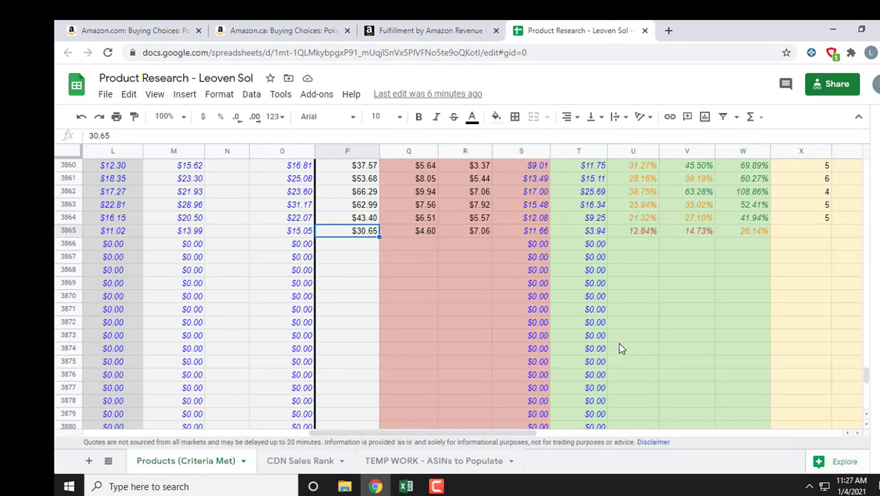
{"action": "type", "text": "78.22"}
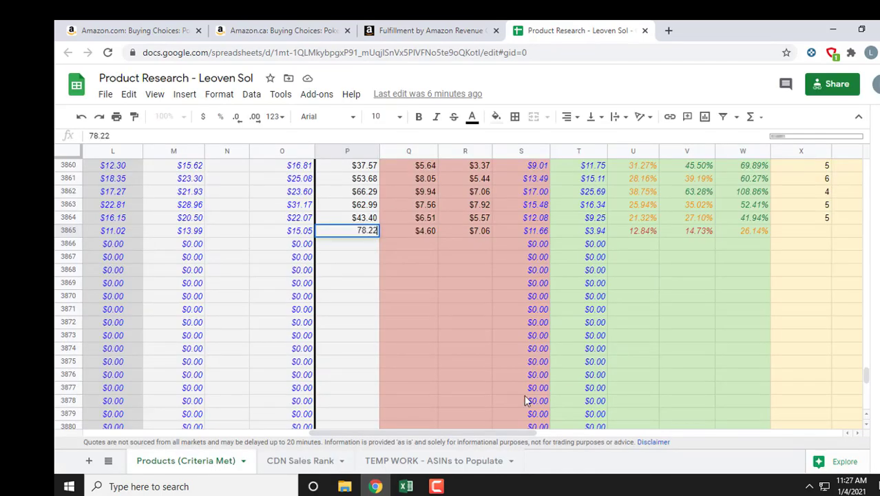
{"action": "key", "text": "Tab"}
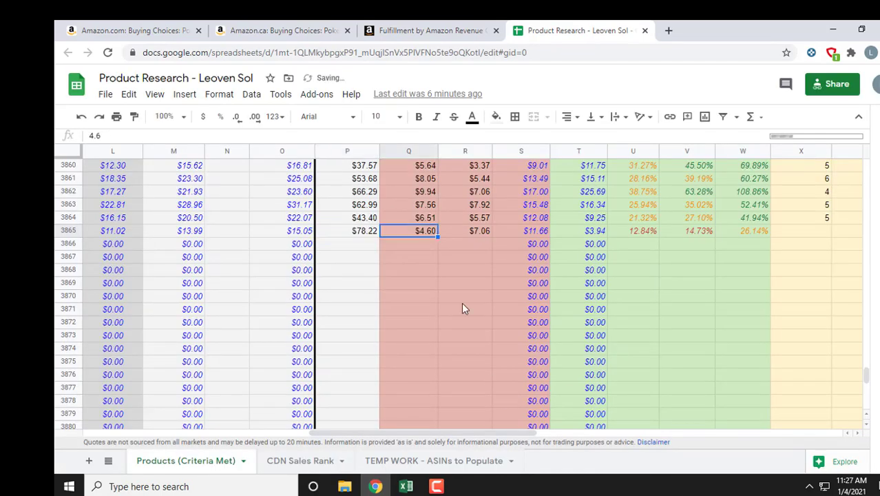
{"action": "left_click", "coordinate": [403, 29]}
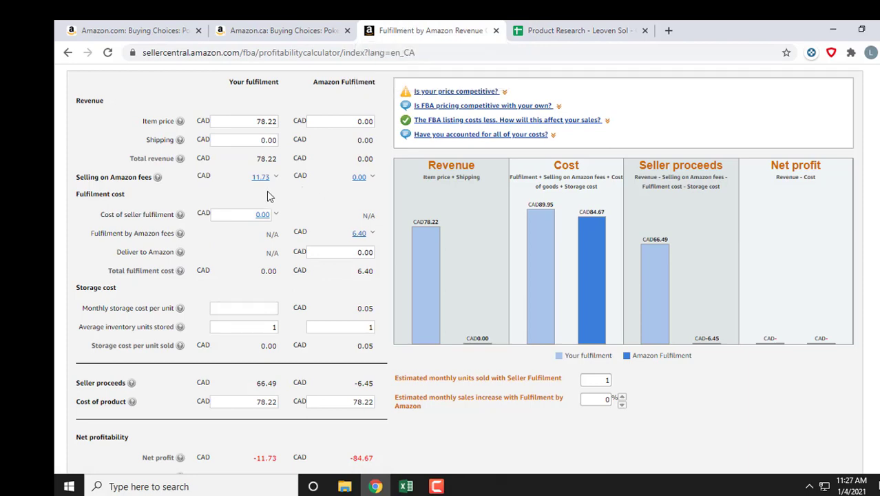
{"action": "left_click", "coordinate": [561, 34]}
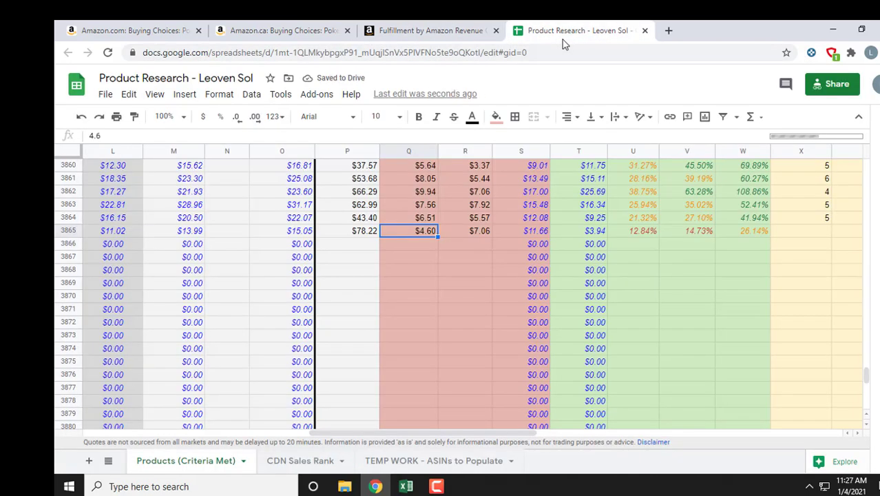
{"action": "type", "text": "11.73"}
{"action": "key", "text": "Tab"}
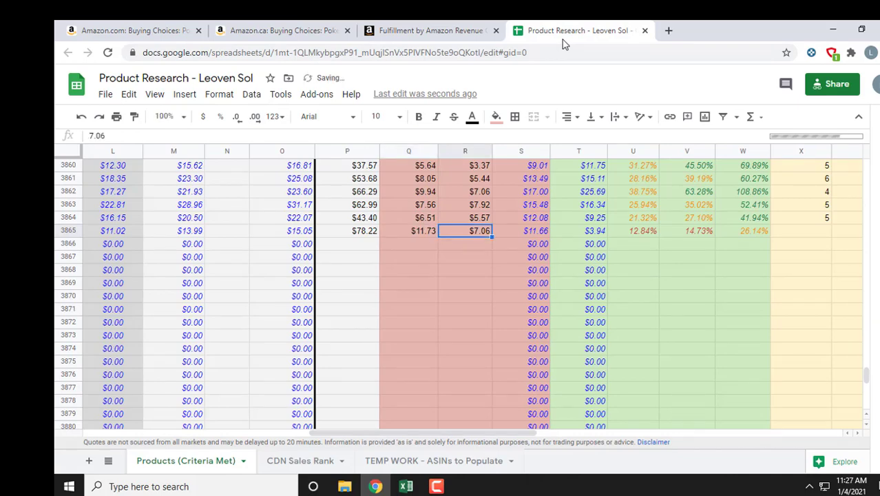
Step: Look up the Fulfilment by Amazon fee in the calculator and enter 6.40 in cell R3865
{"action": "left_click", "coordinate": [467, 25]}
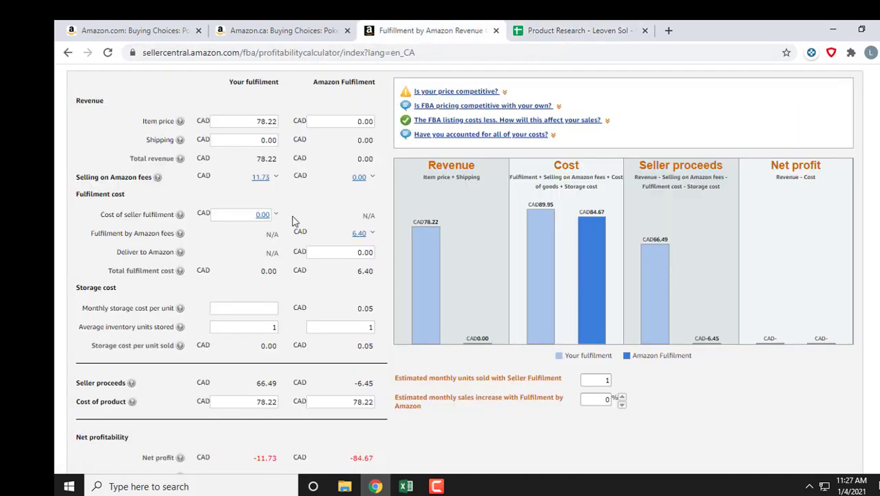
{"action": "left_click", "coordinate": [550, 34]}
{"action": "type", "text": "6"}
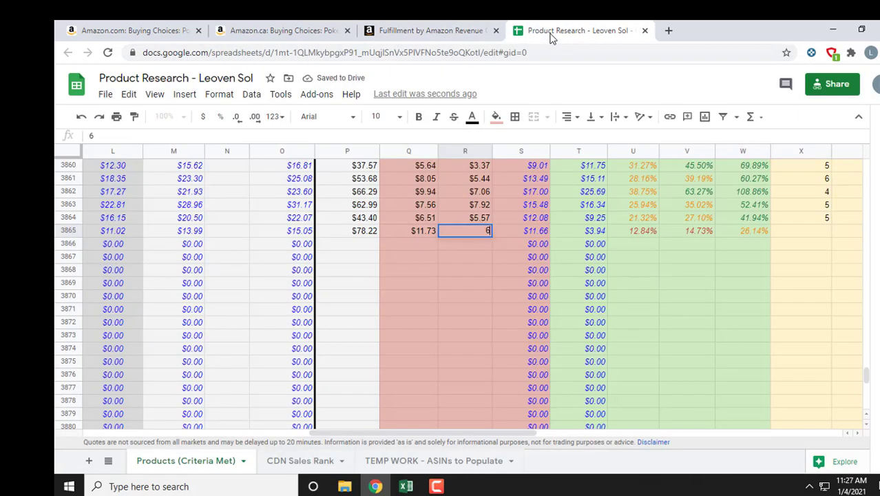
{"action": "type", "text": ".40"}
{"action": "key", "text": "Left"}
Step: Select the purchase price cell I3865 and examine the Amazon.com offers for the Pokemon tin
{"action": "key", "text": "Left"}
{"action": "key", "text": "Left"}
{"action": "key", "text": "Left"}
{"action": "key", "text": "Left"}
{"action": "key", "text": "Left"}
{"action": "key", "text": "Left"}
{"action": "key", "text": "Left"}
{"action": "key", "text": "Left"}
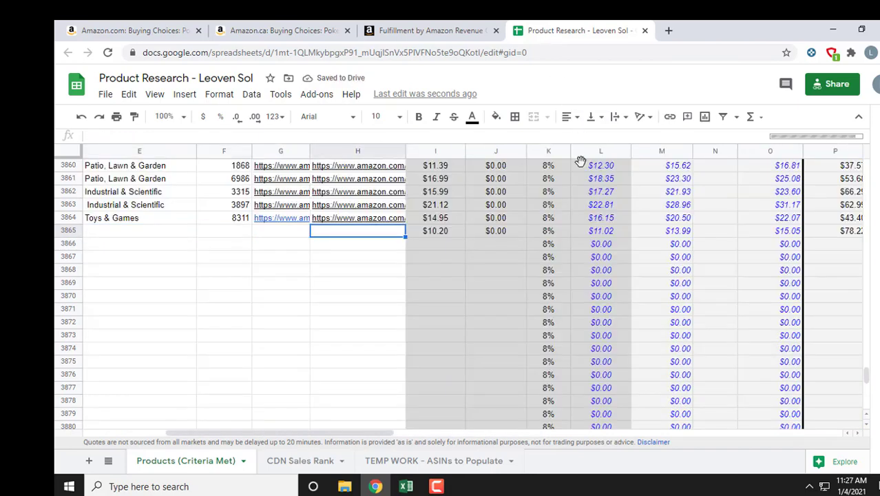
{"action": "left_click", "coordinate": [128, 30]}
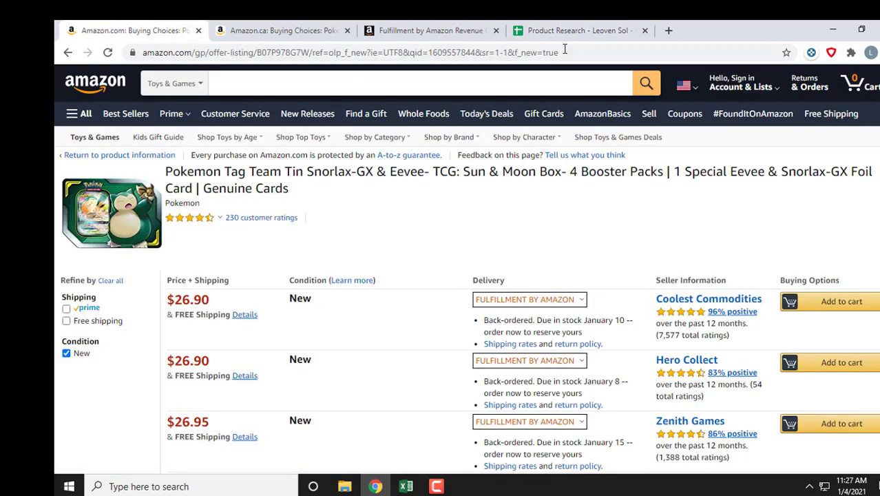
{"action": "scroll", "coordinate": [727, 183], "scroll_direction": "down", "scroll_amount": 3}
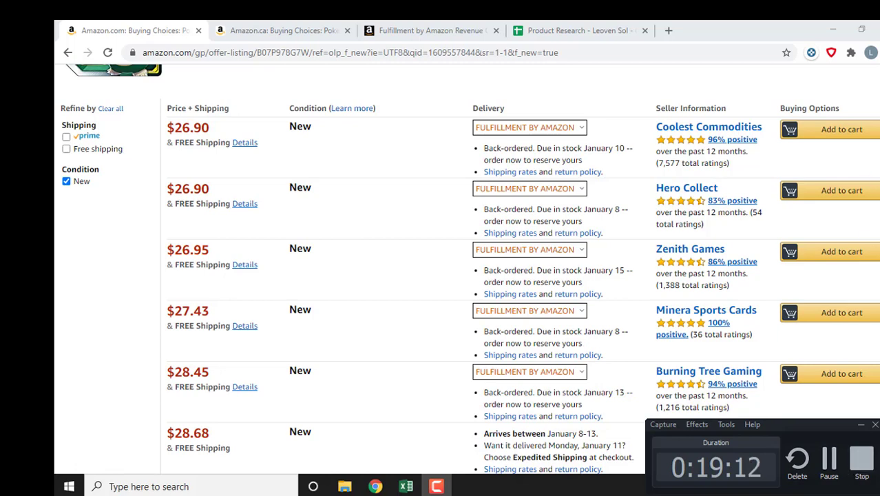
{"action": "scroll", "coordinate": [469, 268], "scroll_direction": "up", "scroll_amount": 3}
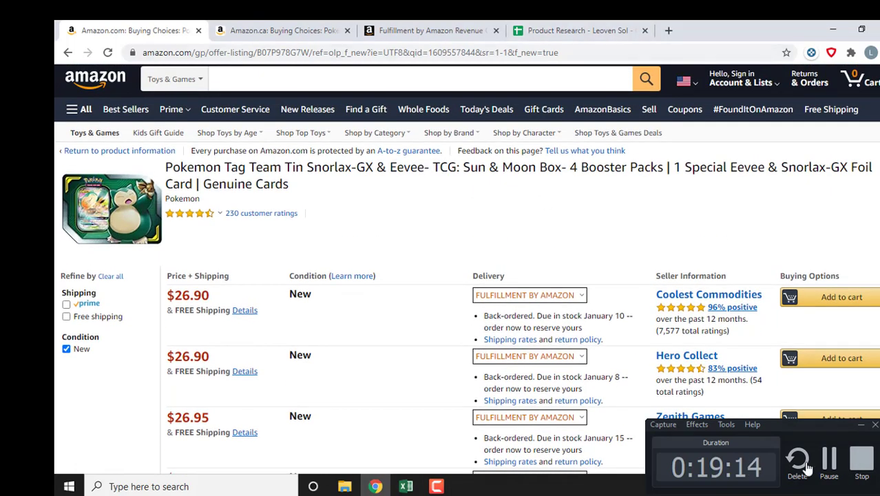
{"action": "left_click", "coordinate": [860, 424]}
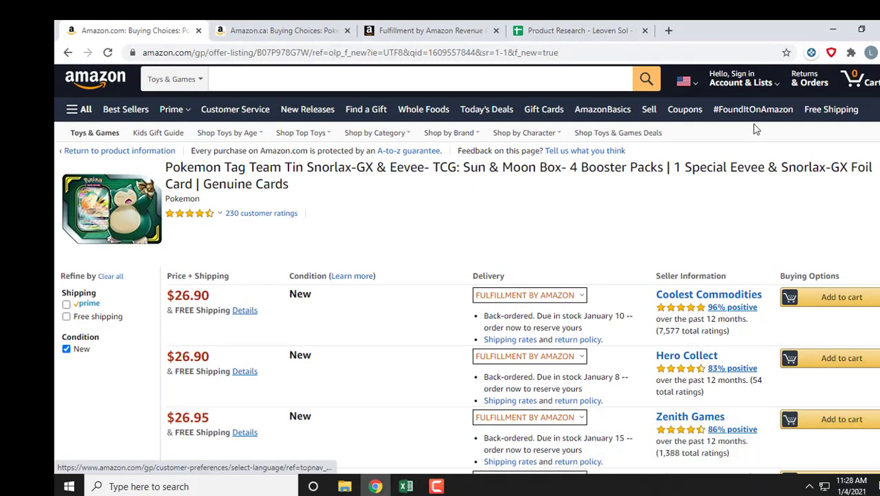
Step: Find the lowest Amazon.com offer that is not back-ordered and enter its price of 28.68 in cell I3865
{"action": "left_click", "coordinate": [467, 25]}
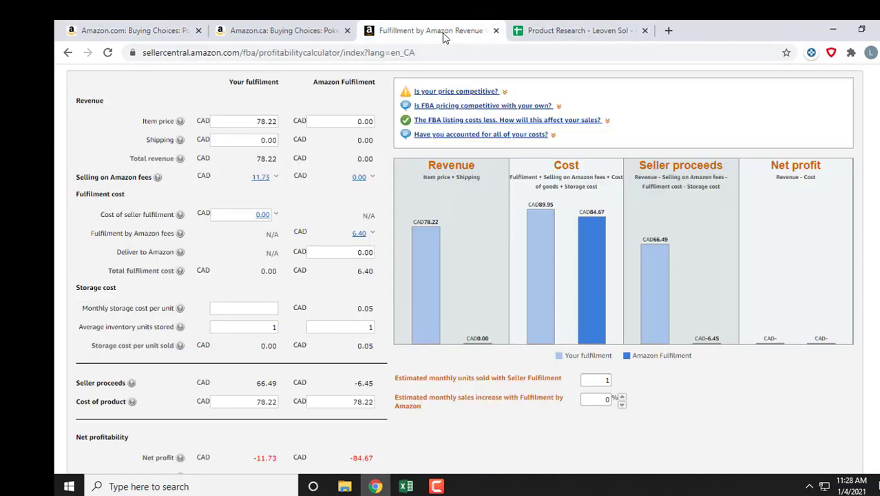
{"action": "left_click", "coordinate": [544, 30]}
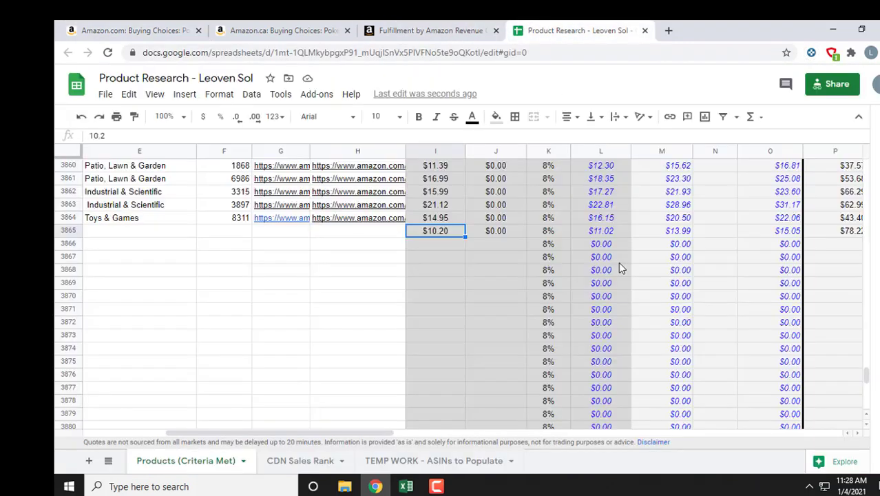
{"action": "left_click", "coordinate": [153, 30]}
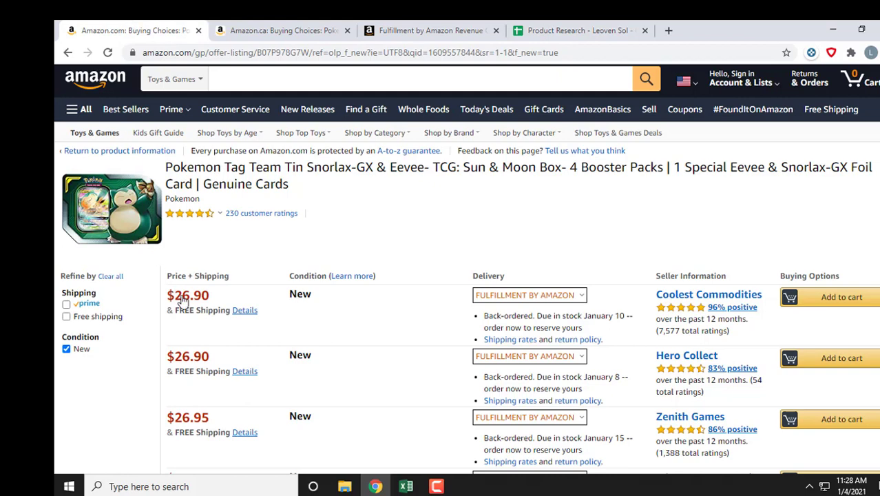
{"action": "scroll", "coordinate": [480, 174], "scroll_direction": "down", "scroll_amount": 4}
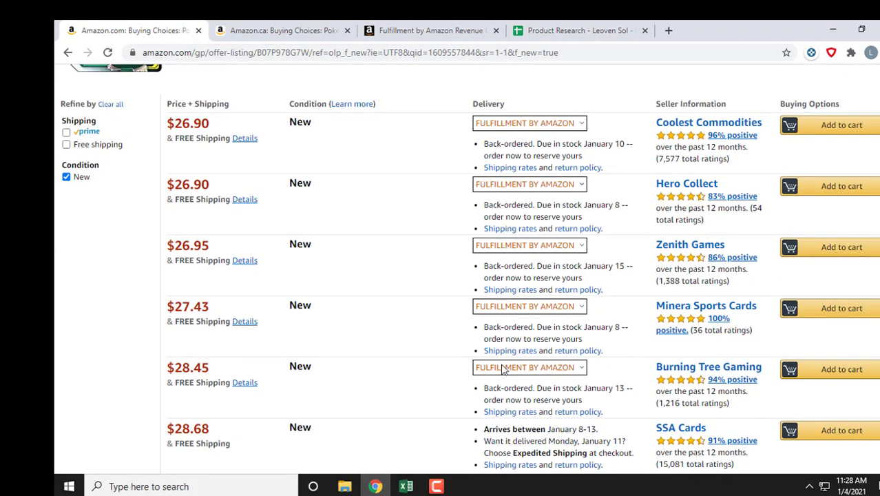
{"action": "scroll", "coordinate": [526, 232], "scroll_direction": "down", "scroll_amount": 3}
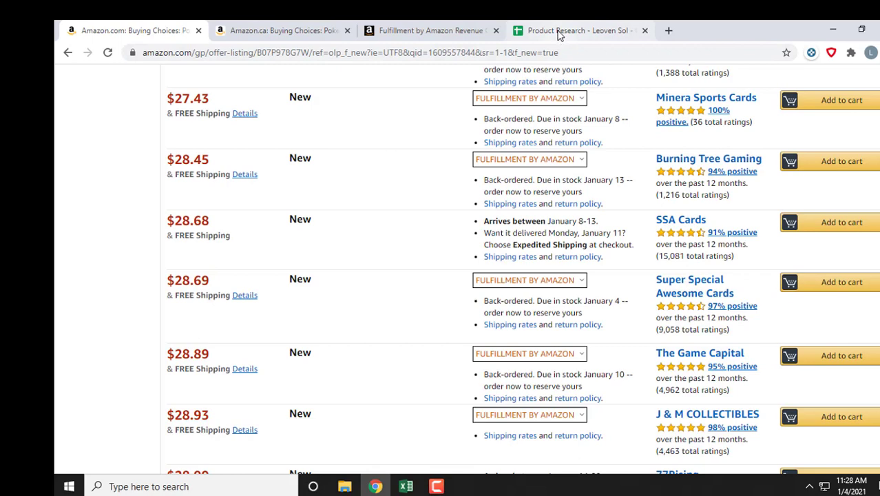
{"action": "left_click", "coordinate": [560, 33]}
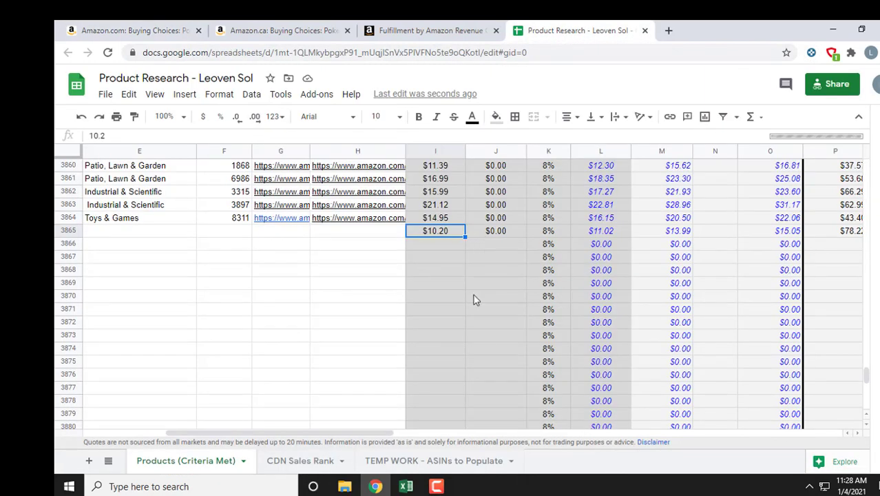
{"action": "type", "text": "28.68"}
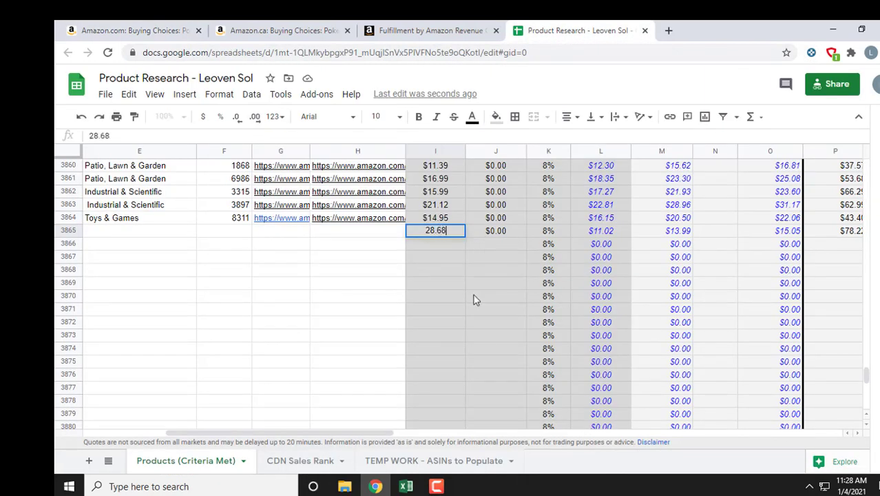
{"action": "key", "text": "Tab"}
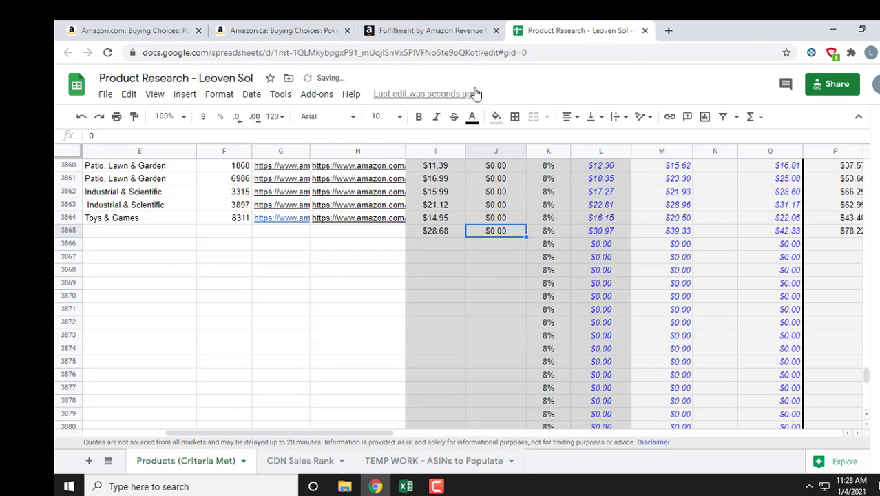
Step: Check the shipping terms of the 28.68 offer on Amazon.com
{"action": "left_click", "coordinate": [438, 29]}
{"action": "left_click", "coordinate": [163, 34]}
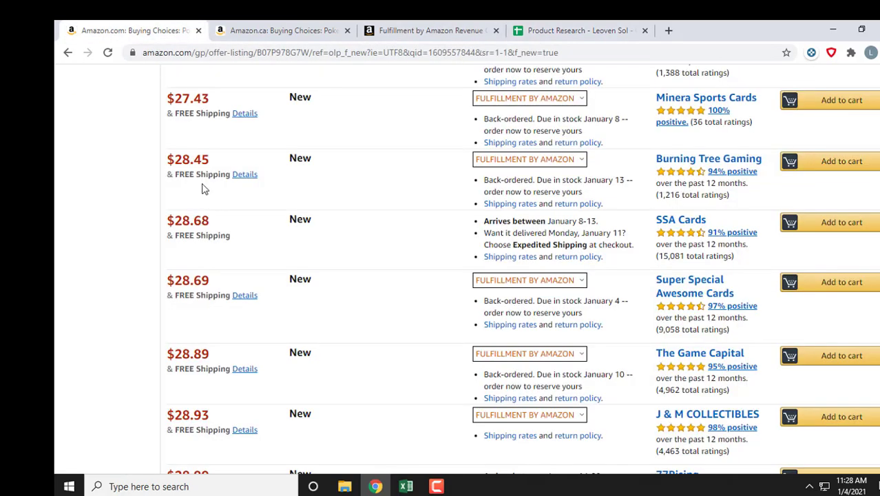
{"action": "left_click", "coordinate": [554, 28]}
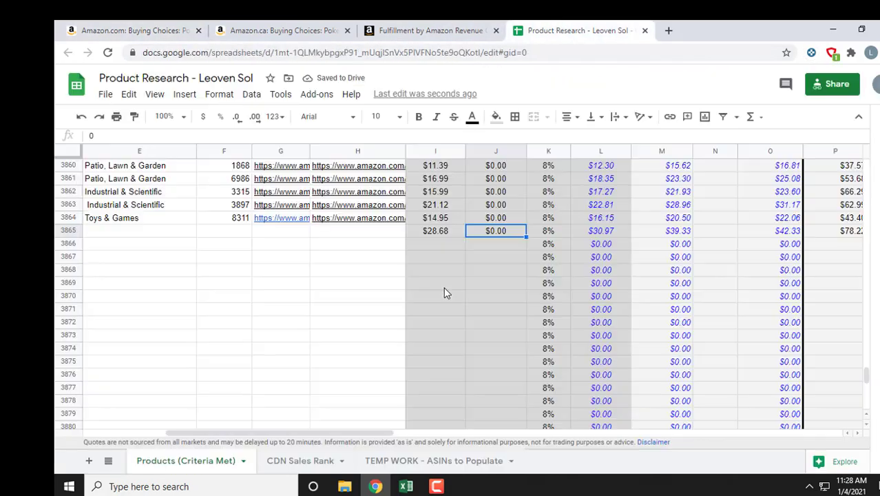
Step: Examine the tin's one-month sales rank history on Amazon.ca and enter 10 in cell X3865
{"action": "key", "text": "Right"}
{"action": "key", "text": "Right"}
{"action": "key", "text": "Right"}
{"action": "key", "text": "Right"}
{"action": "key", "text": "Right"}
{"action": "key", "text": "Right"}
{"action": "key", "text": "Right"}
{"action": "key", "text": "Right"}
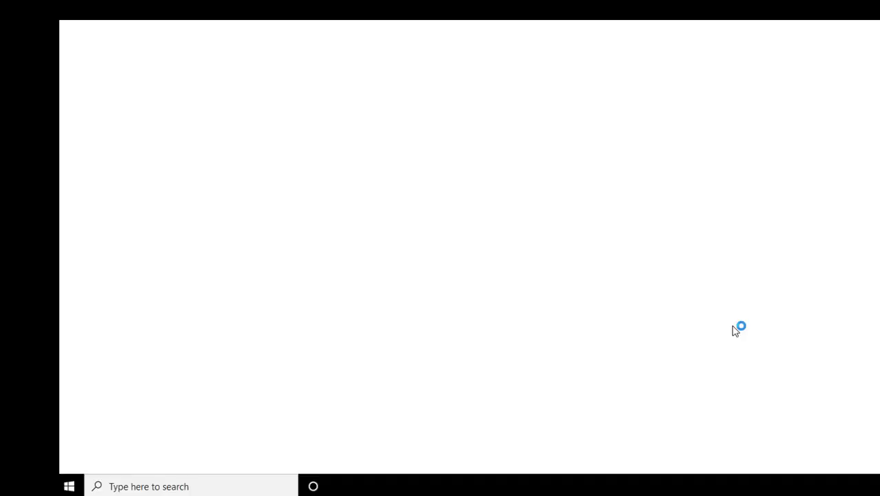
{"action": "key", "text": "Right"}
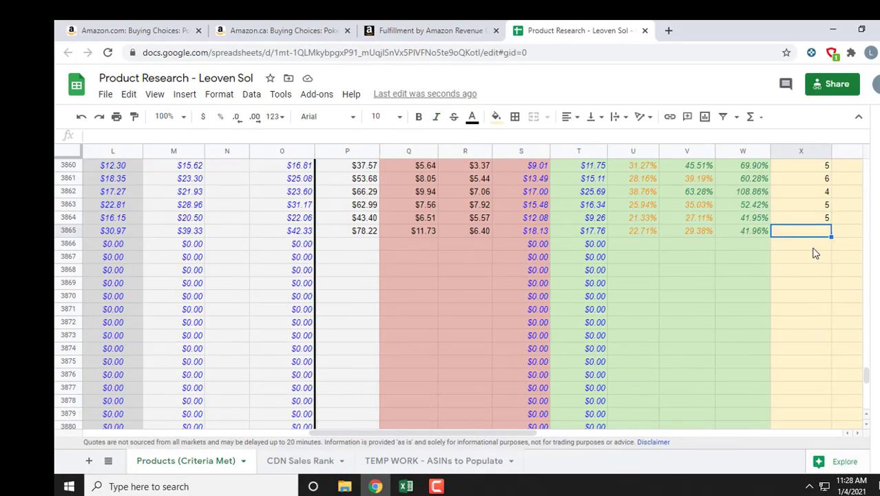
{"action": "left_click", "coordinate": [324, 38]}
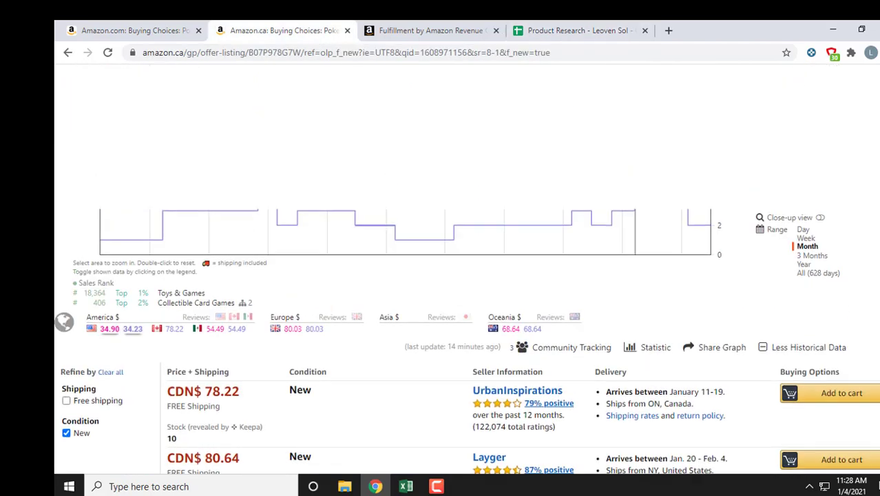
{"action": "scroll", "coordinate": [857, 231], "scroll_direction": "down", "scroll_amount": 3}
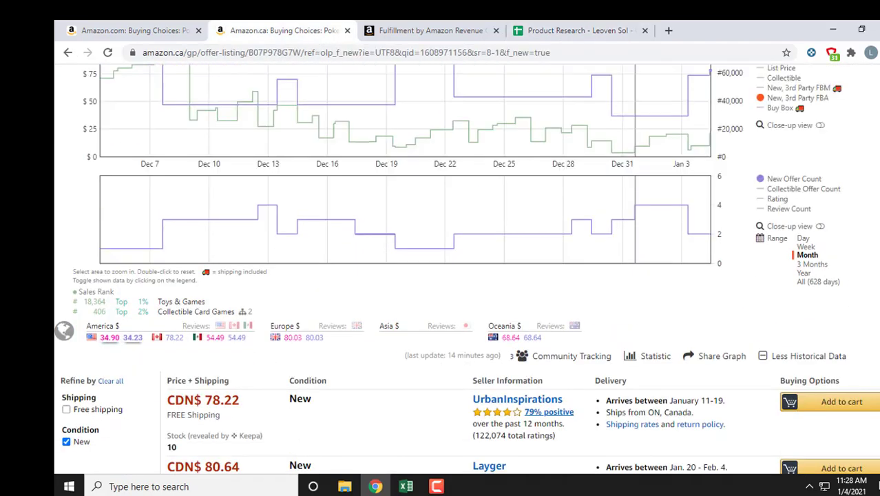
{"action": "scroll", "coordinate": [771, 124], "scroll_direction": "up", "scroll_amount": 1}
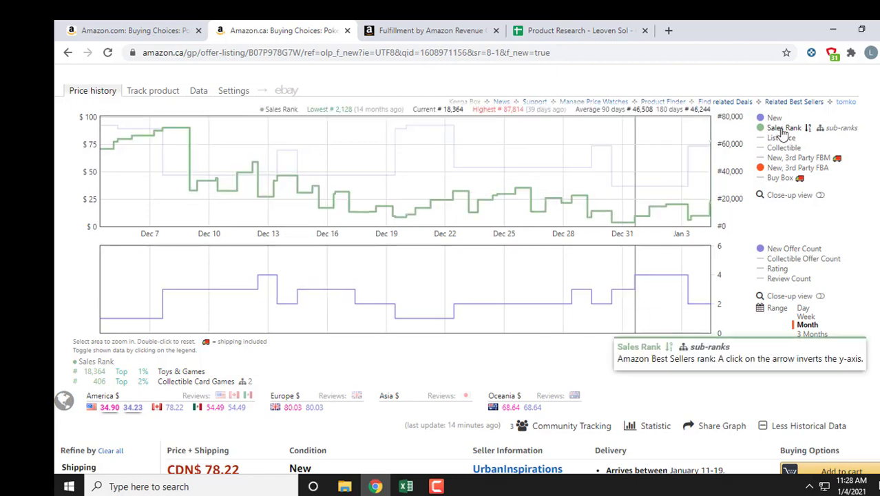
{"action": "scroll", "coordinate": [858, 138], "scroll_direction": "down", "scroll_amount": 3}
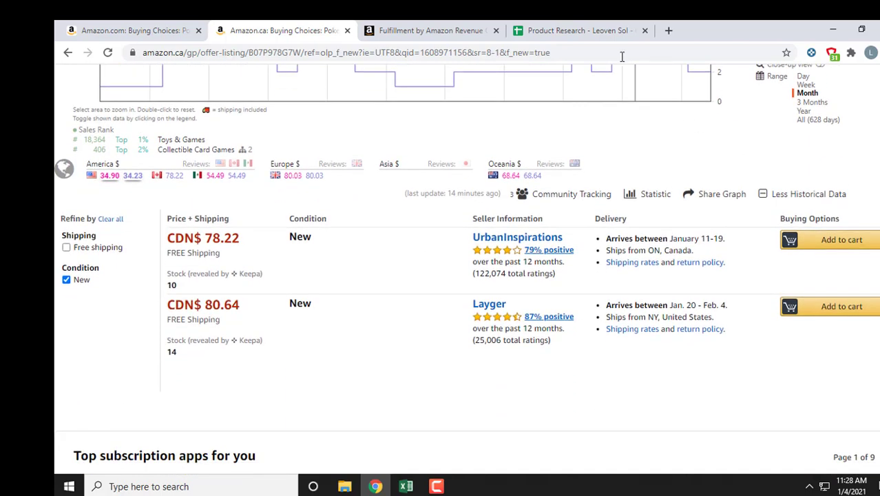
{"action": "left_click", "coordinate": [623, 30]}
{"action": "type", "text": "10"}
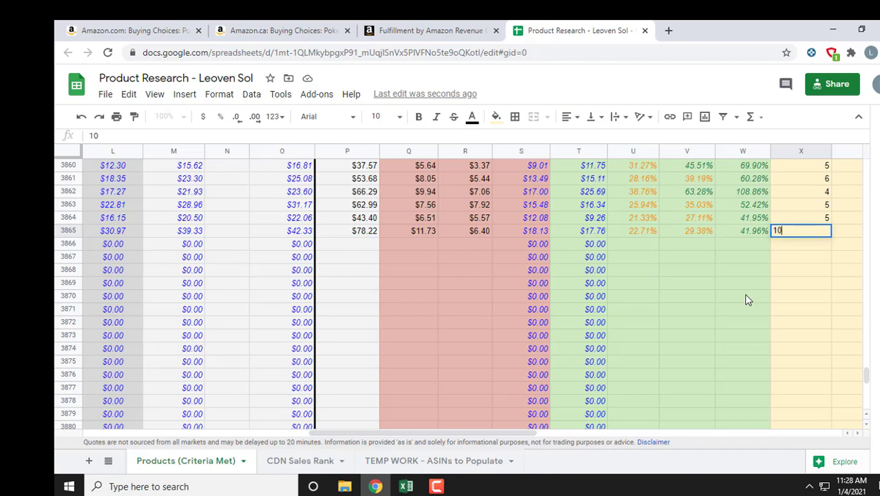
Step: Enter 0 in cell AC3865
{"action": "key", "text": "Tab"}
{"action": "key", "text": "Tab"}
{"action": "key", "text": "Tab"}
{"action": "key", "text": "Tab"}
{"action": "key", "text": "Tab"}
{"action": "key", "text": "Tab"}
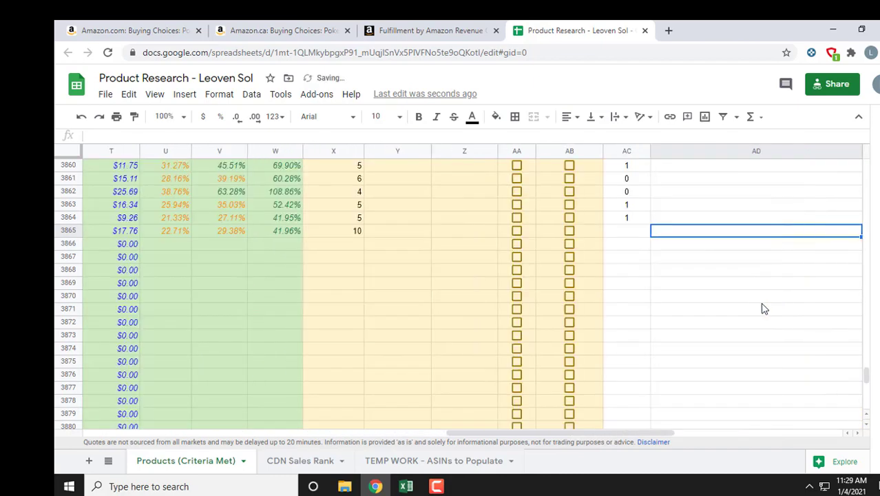
{"action": "left_click", "coordinate": [627, 233]}
{"action": "type", "text": "0"}
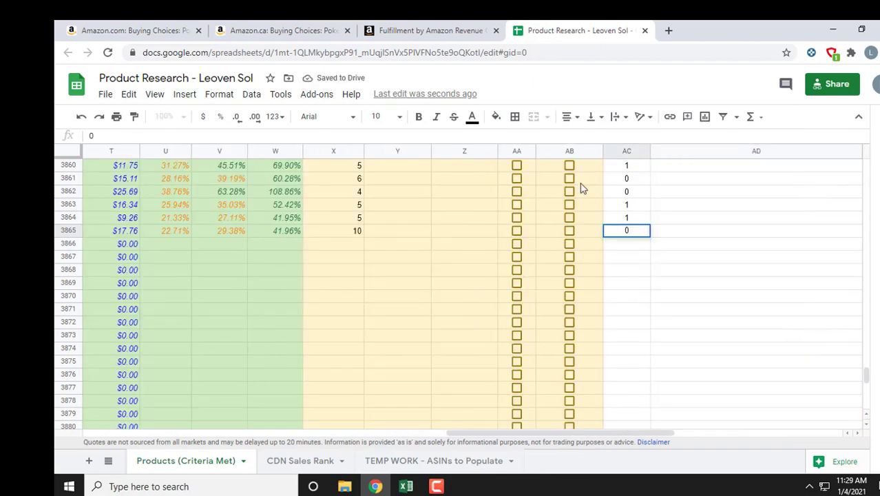
Step: Enter the date 01/04/2021 in cell A3865
{"action": "key", "text": "Left"}
{"action": "key", "text": "Left"}
{"action": "key", "text": "Left"}
{"action": "key", "text": "Left"}
{"action": "key", "text": "Left"}
{"action": "key", "text": "Left"}
{"action": "key", "text": "Left"}
{"action": "key", "text": "Left"}
{"action": "key", "text": "Left"}
{"action": "key", "text": "Left"}
{"action": "key", "text": "Left"}
{"action": "key", "text": "Left"}
{"action": "key", "text": "Left"}
{"action": "key", "text": "Left"}
{"action": "key", "text": "Left"}
{"action": "key", "text": "Left"}
{"action": "key", "text": "Left"}
{"action": "key", "text": "Left"}
{"action": "key", "text": "Left"}
{"action": "key", "text": "Left"}
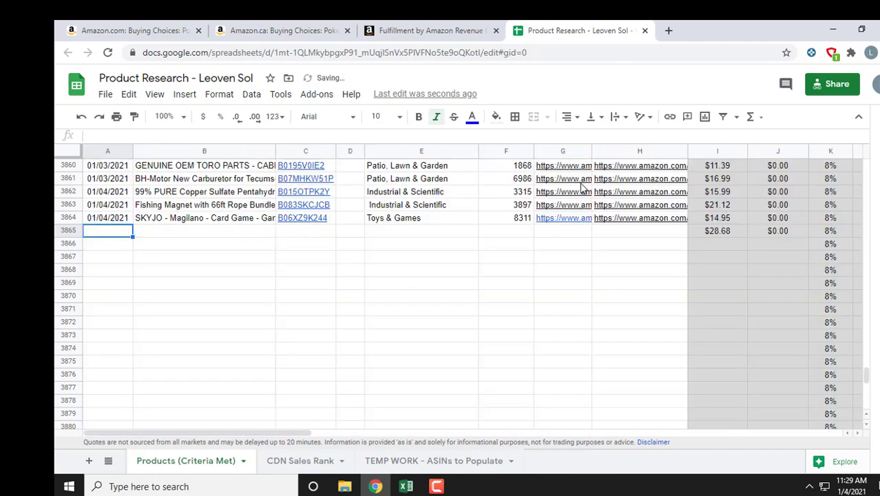
{"action": "type", "text": "01/04/2021"}
{"action": "key", "text": "ctrl+z"}
{"action": "type", "text": "01/04/2021"}
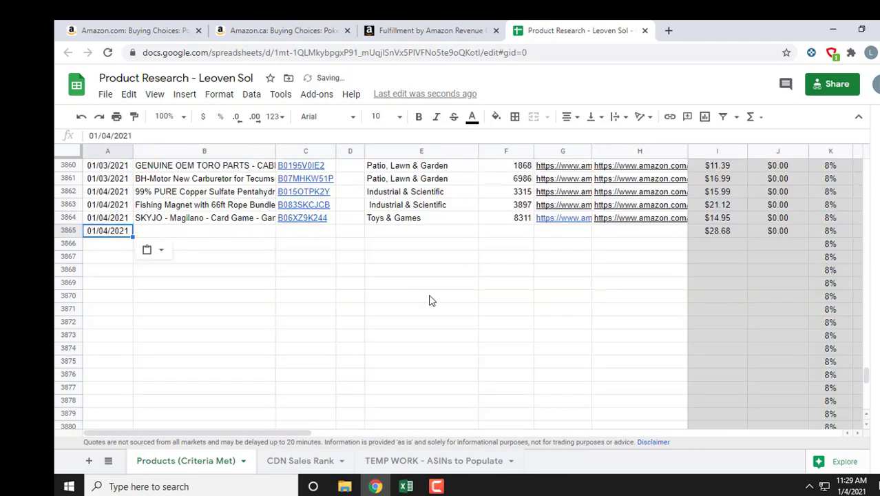
Step: Select the Pokemon tin's title on the Amazon.ca page and delete the new Upwork screen capture
{"action": "left_click", "coordinate": [311, 29]}
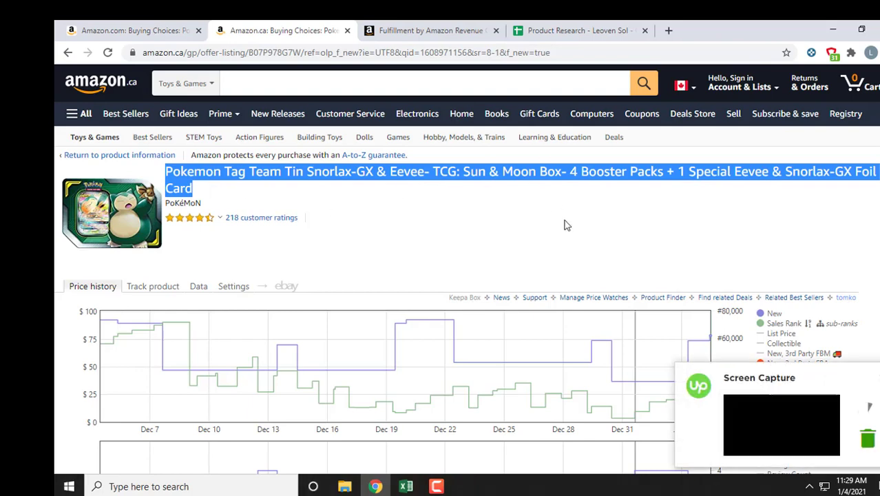
{"action": "left_click", "coordinate": [867, 440]}
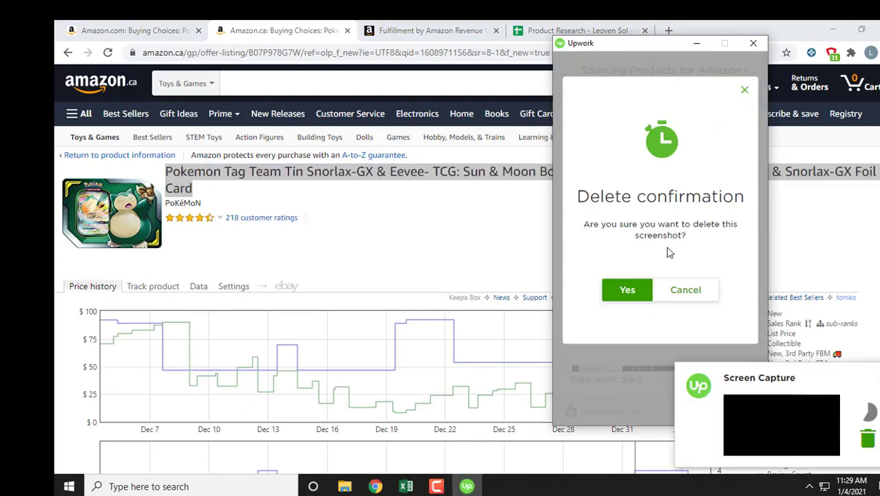
{"action": "left_click", "coordinate": [629, 297]}
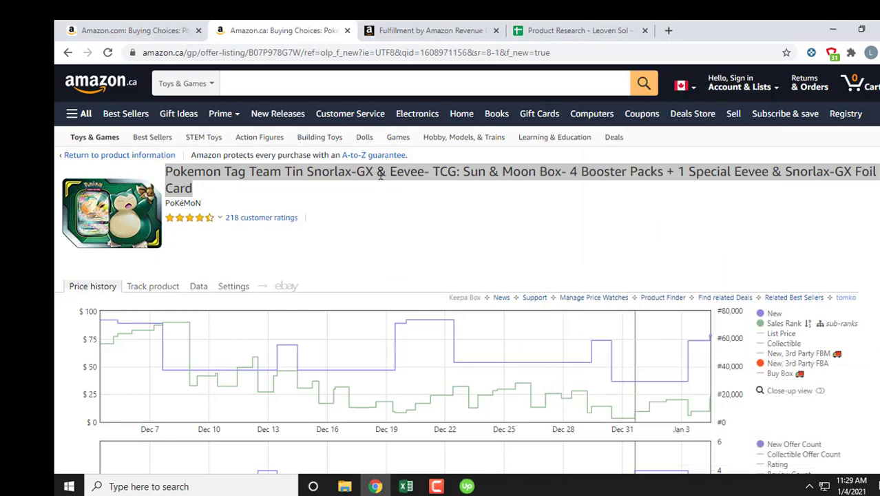
Step: Copy the full Pokemon Tag Team Tin Snorlax-GX & Eevee title from Amazon.ca into cell B3865
{"action": "right_click", "coordinate": [359, 172]}
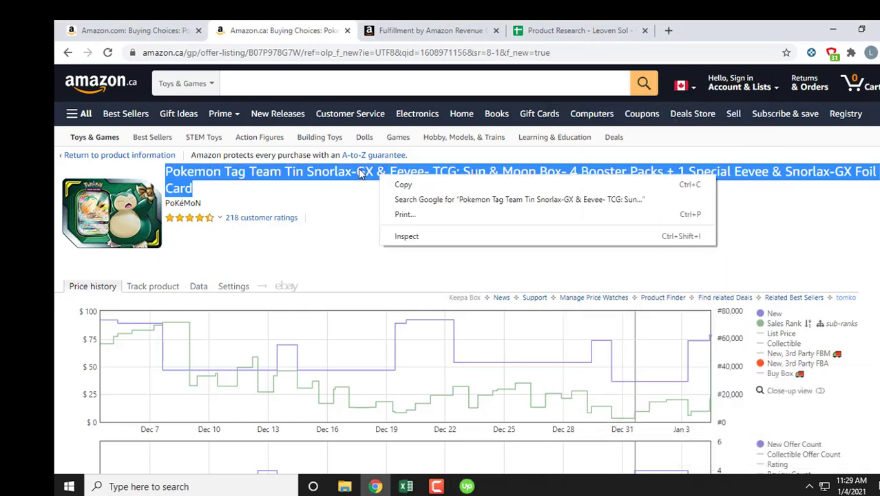
{"action": "left_click", "coordinate": [400, 185]}
{"action": "left_click", "coordinate": [556, 30]}
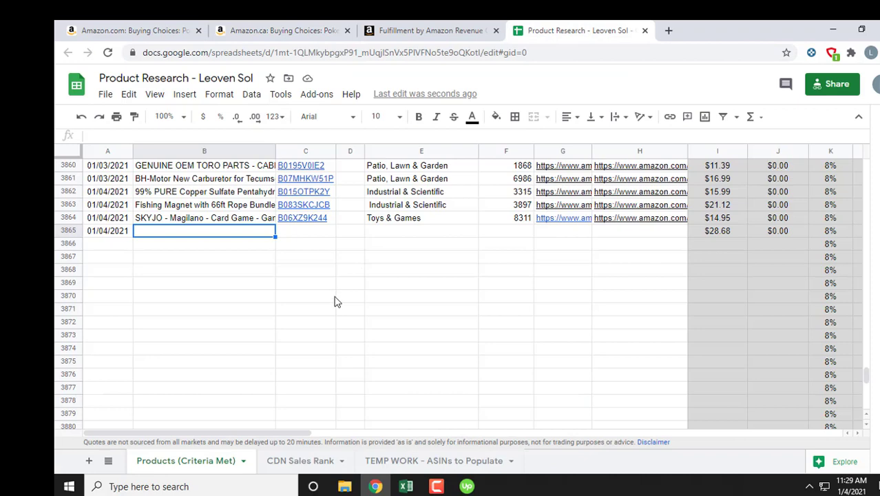
{"action": "key", "text": "Return"}
{"action": "key", "text": "ctrl+v"}
{"action": "key", "text": "Tab"}
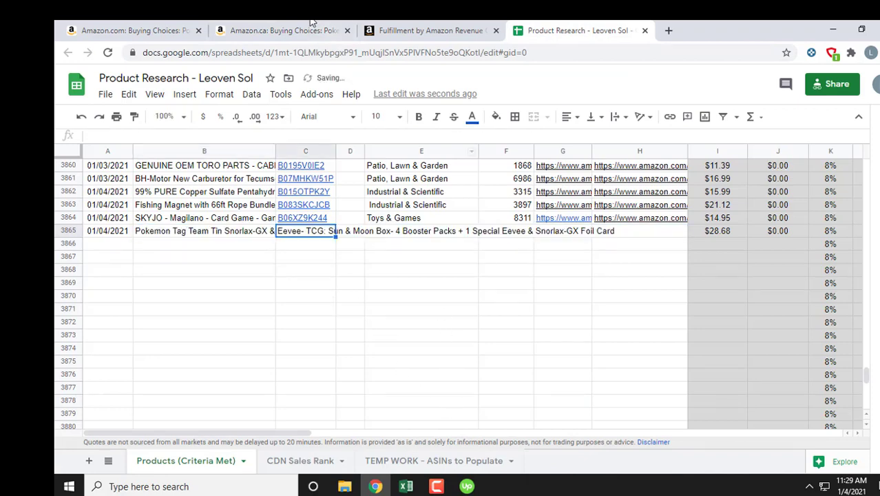
Step: Copy the ASIN B07P978G7W from the Amazon.ca page address into cell C3865
{"action": "left_click", "coordinate": [310, 30]}
{"action": "left_click", "coordinate": [320, 53]}
{"action": "double_click", "coordinate": [322, 53]}
{"action": "left_click", "coordinate": [593, 34]}
{"action": "key", "text": "ctrl+v"}
{"action": "key", "text": "Tab"}
{"action": "key", "text": "Tab"}
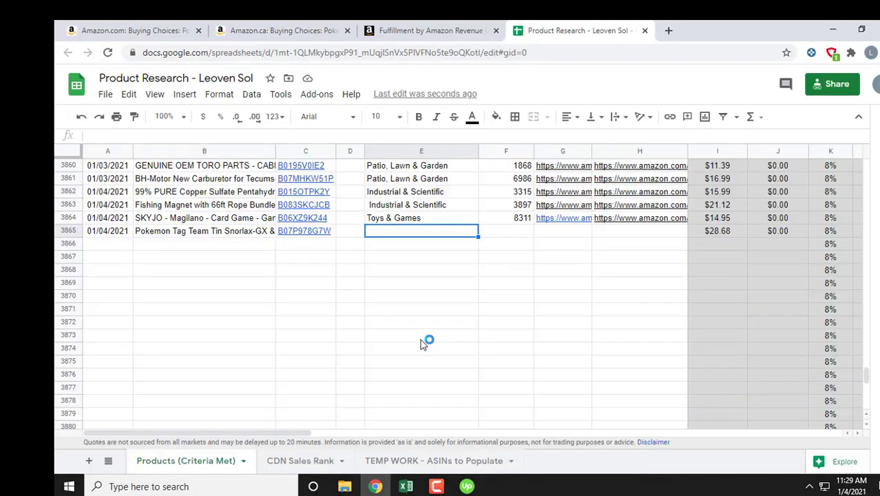
Step: Copy the main sales rank category, Toys & Games, from the Amazon.ca listing into cell E3865
{"action": "left_click", "coordinate": [283, 30]}
{"action": "scroll", "coordinate": [413, 275], "scroll_direction": "down", "scroll_amount": 5}
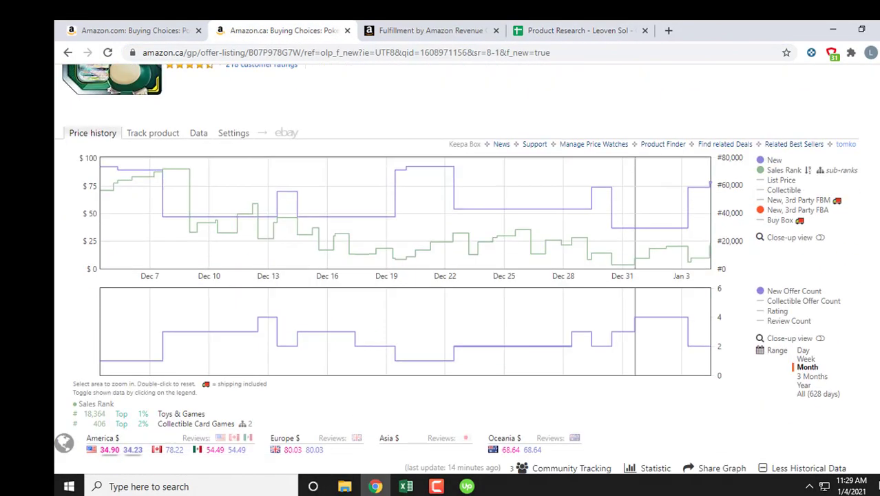
{"action": "scroll", "coordinate": [317, 260], "scroll_direction": "down", "scroll_amount": 1}
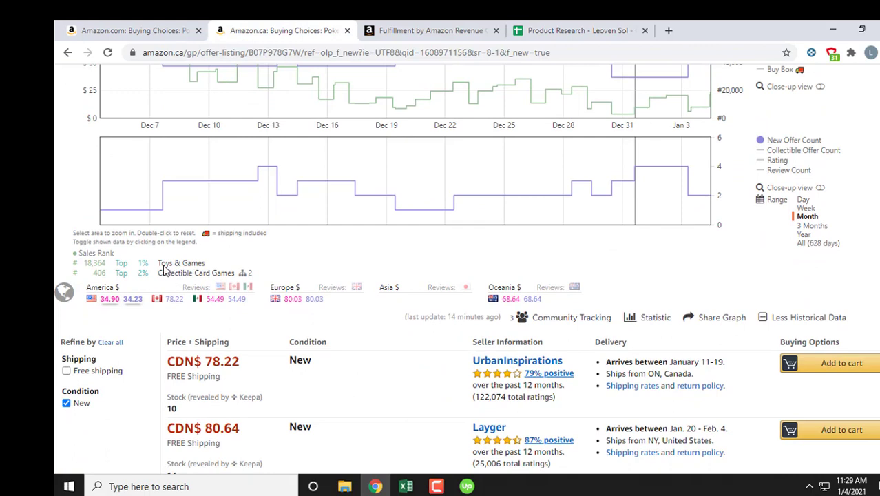
{"action": "mouse_move", "coordinate": [161, 267]}
{"action": "left_mouse_down"}
{"action": "mouse_move", "coordinate": [187, 268]}
{"action": "mouse_move", "coordinate": [157, 267]}
{"action": "left_mouse_up"}
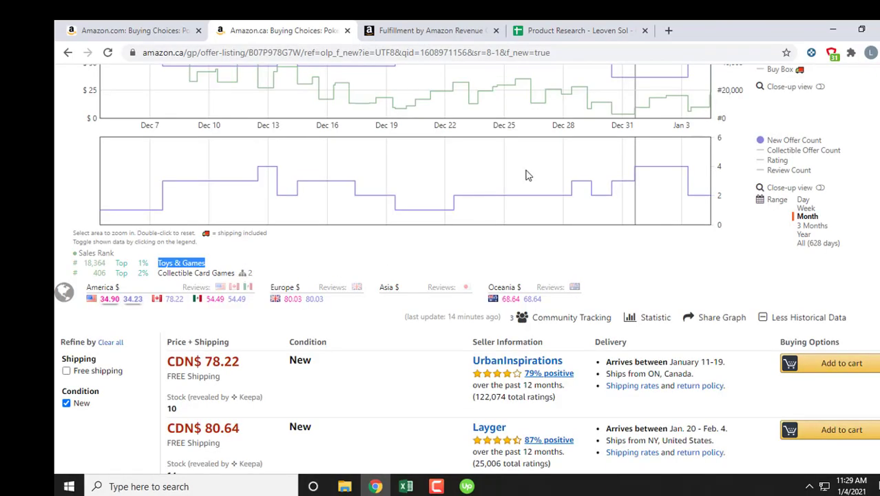
{"action": "left_click", "coordinate": [571, 30]}
{"action": "key", "text": "Return"}
{"action": "key", "text": "ctrl+v"}
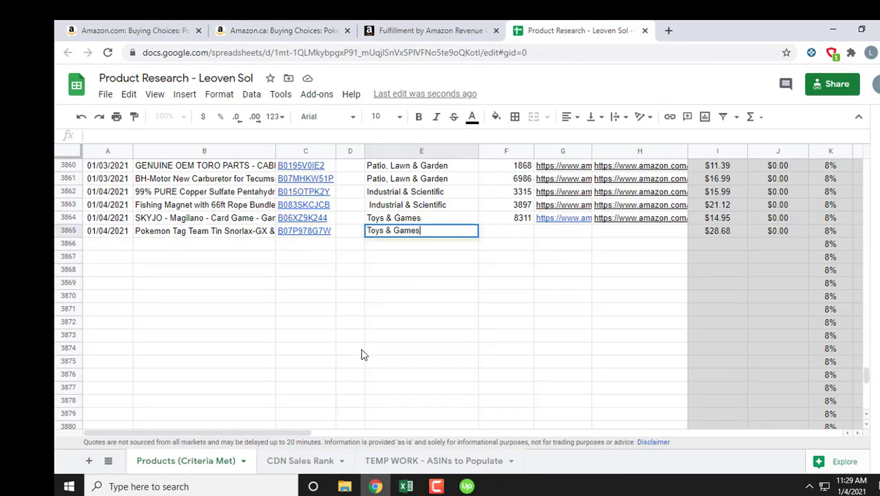
{"action": "key", "text": "Return"}
Step: Look up the Toys & Games sales rank on Amazon.ca and enter 18364 in cell F3865
{"action": "left_click", "coordinate": [282, 31]}
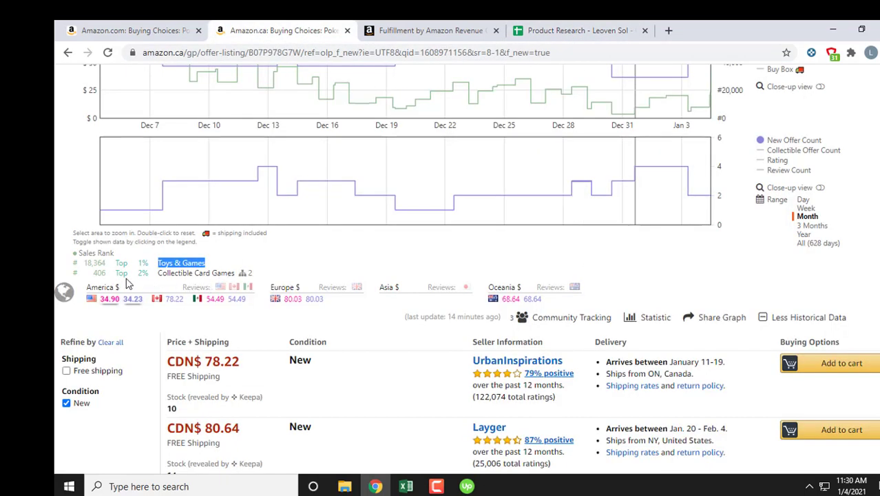
{"action": "left_click", "coordinate": [548, 30]}
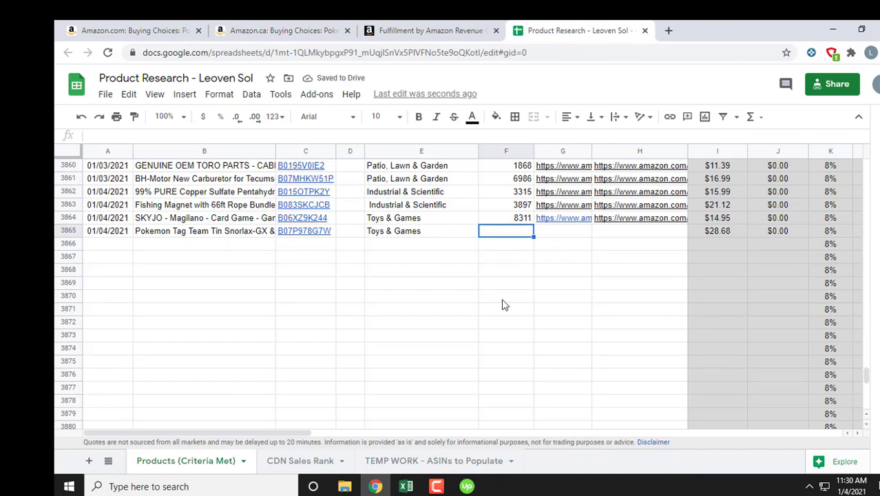
{"action": "type", "text": "186"}
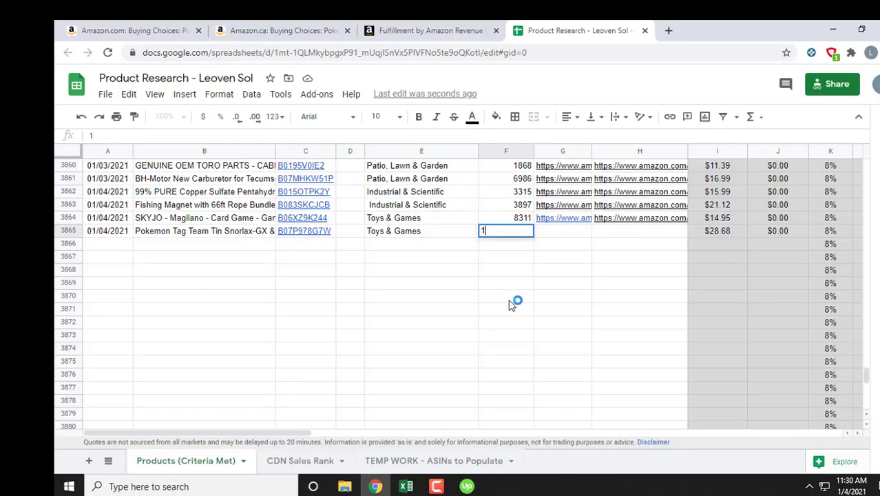
{"action": "type", "text": "8364"}
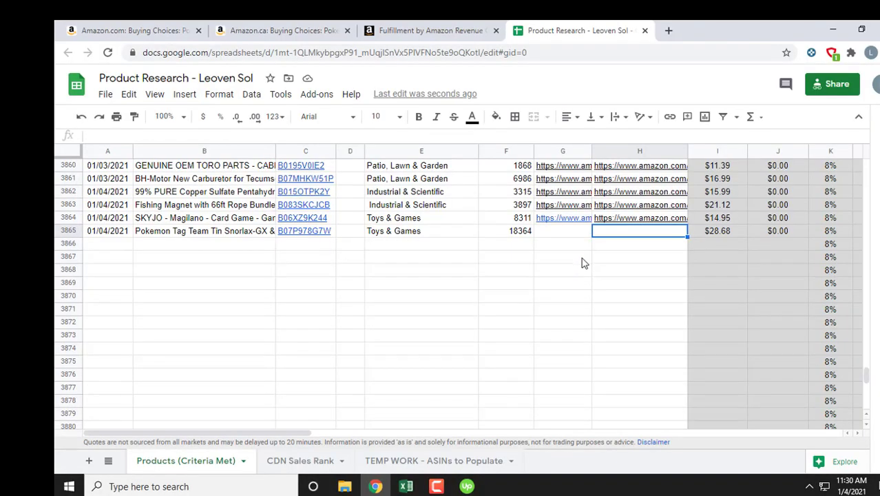
Step: Copy the address of the tin's Amazon.ca offer listing into cell G3865
{"action": "left_click", "coordinate": [295, 30]}
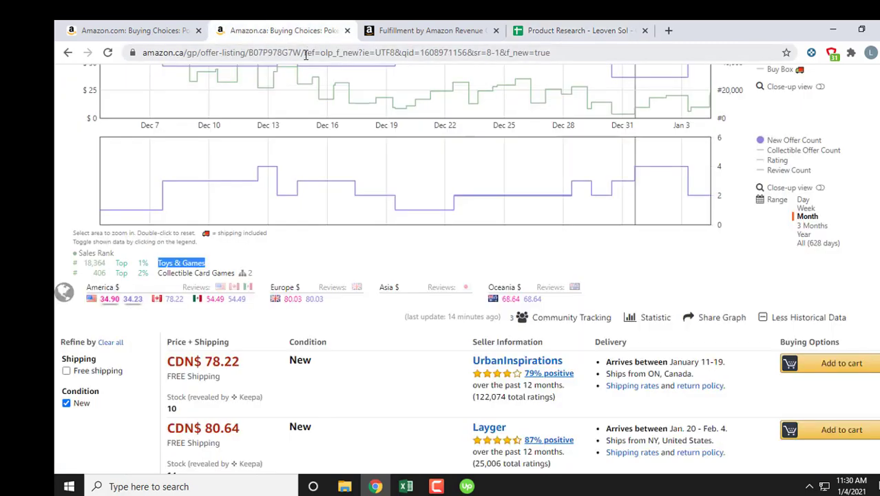
{"action": "left_click", "coordinate": [305, 53]}
{"action": "key", "text": "ctrl+c"}
{"action": "left_click", "coordinate": [579, 32]}
{"action": "key", "text": "ctrl+v"}
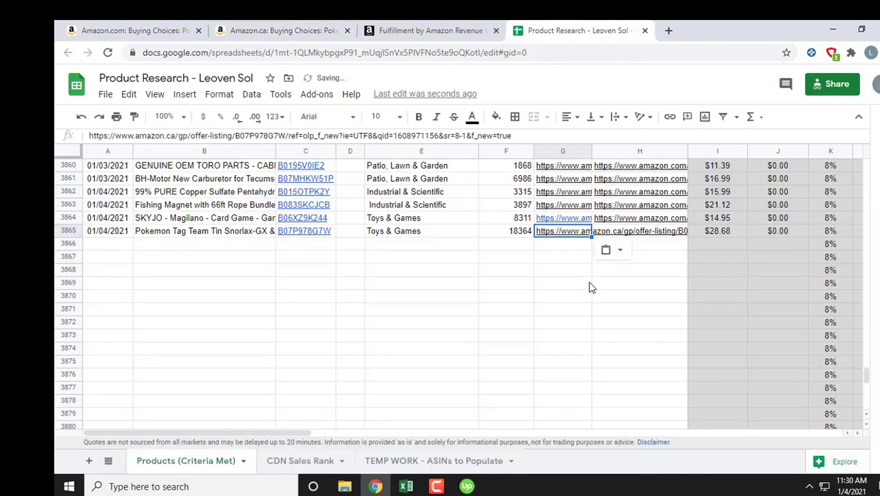
Step: Copy the address of the tin's Amazon.com offer listing into cell H3865
{"action": "left_click", "coordinate": [119, 30]}
{"action": "left_click", "coordinate": [303, 53]}
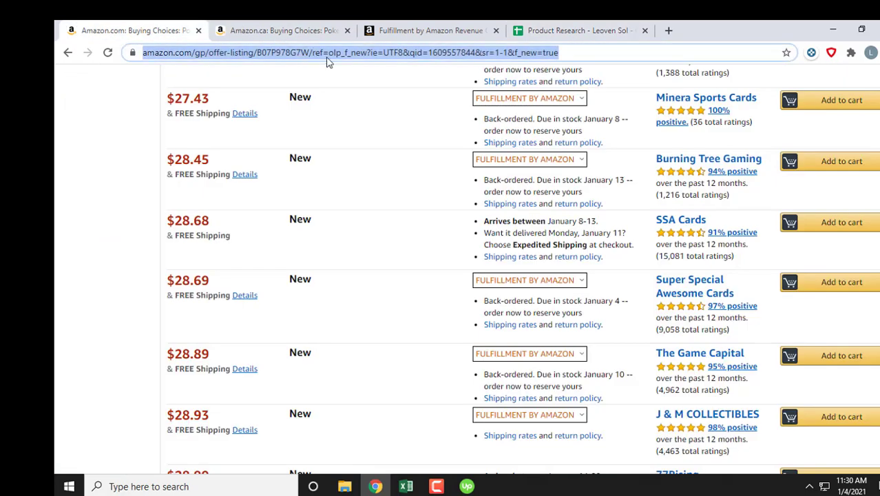
{"action": "key", "text": "ctrl+c"}
{"action": "left_click", "coordinate": [554, 30]}
{"action": "key", "text": "ctrl+v"}
{"action": "key", "text": "Tab"}
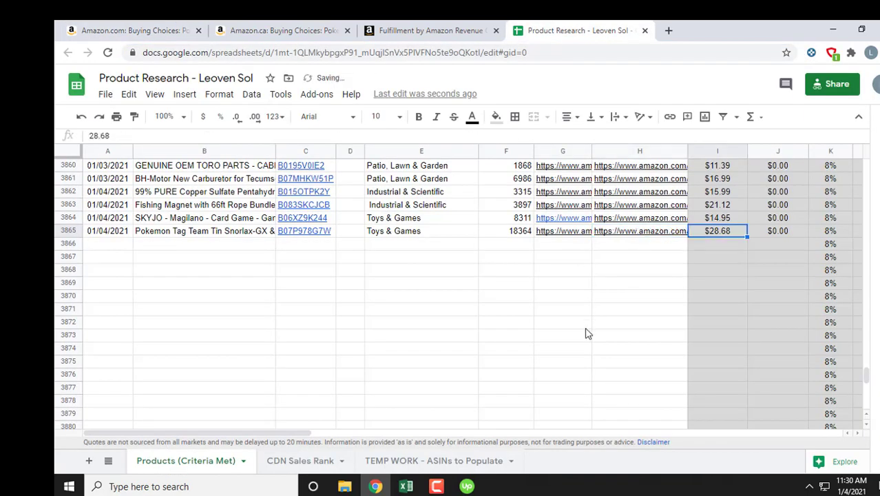